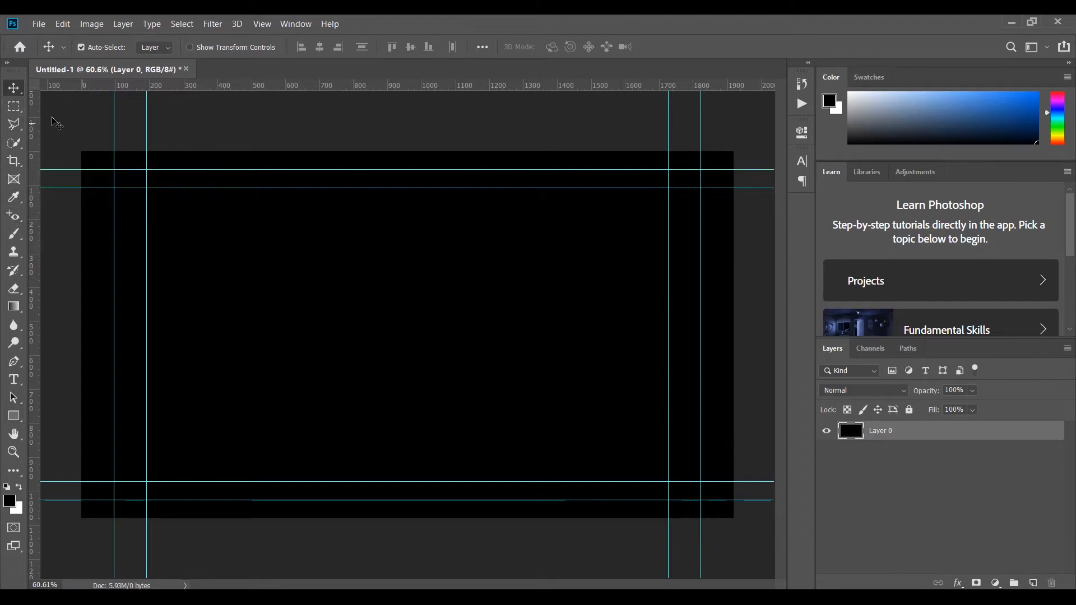
# Step: Make a rectangular marquee selection about 860 by 490 px near the canvas centre, fill it with white, and deselect
pyautogui.rightClick(17, 90)
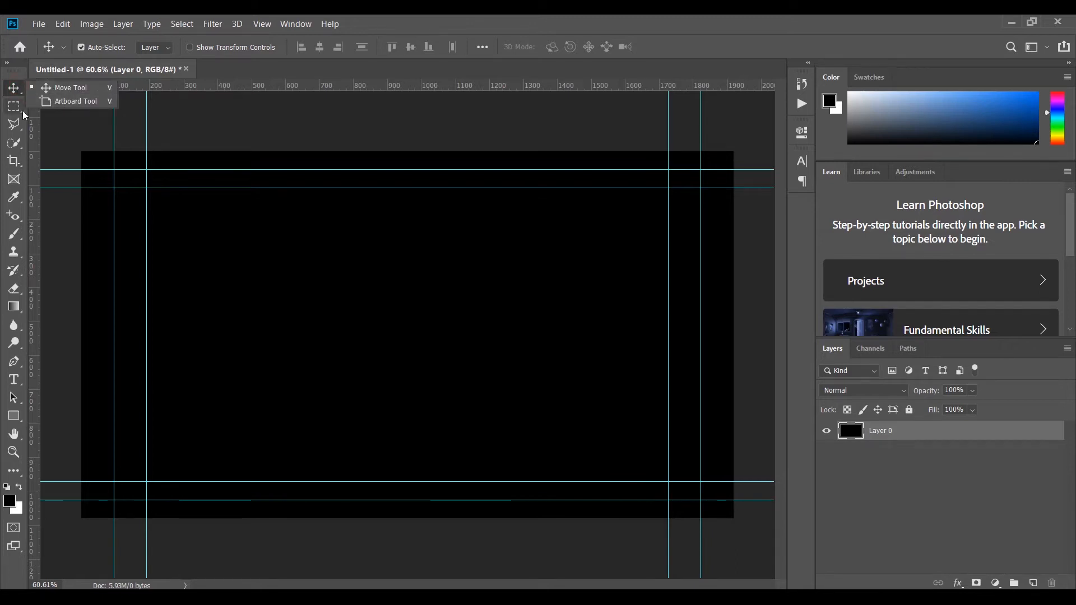
pyautogui.click(67, 88)
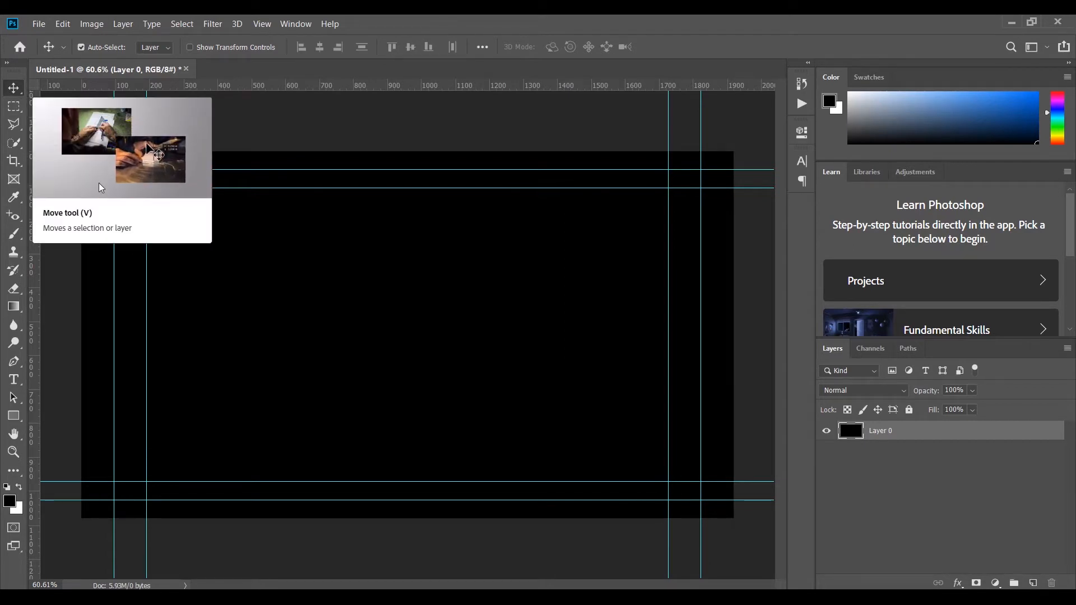
pyautogui.click(12, 109)
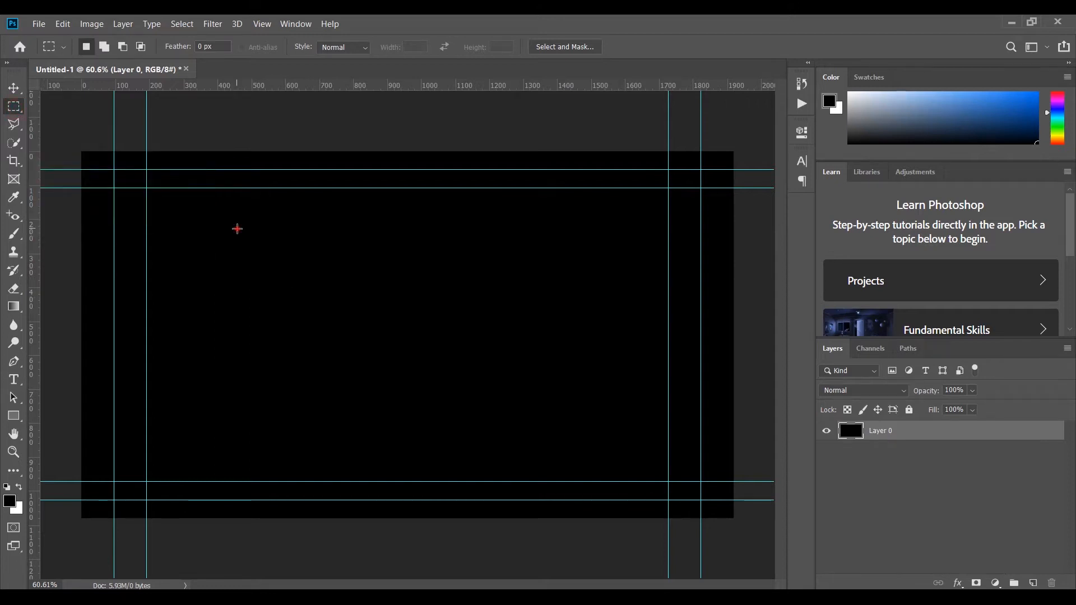
pyautogui.moveTo(237, 229); pyautogui.dragTo(529, 396)
pyautogui.hotkey('ctrl', 'BackSpace')
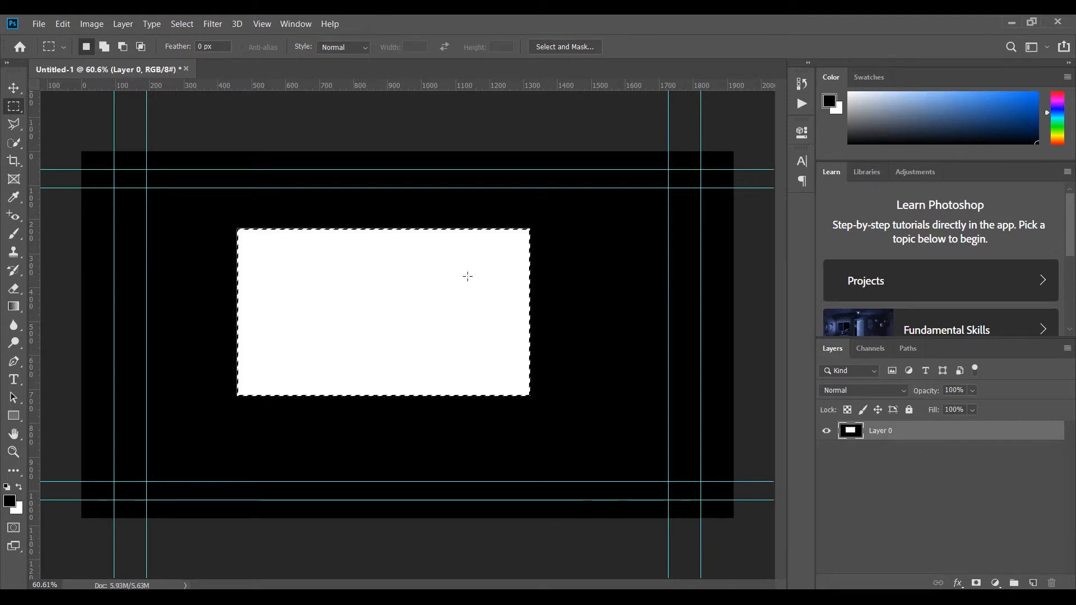
pyautogui.click(369, 402)
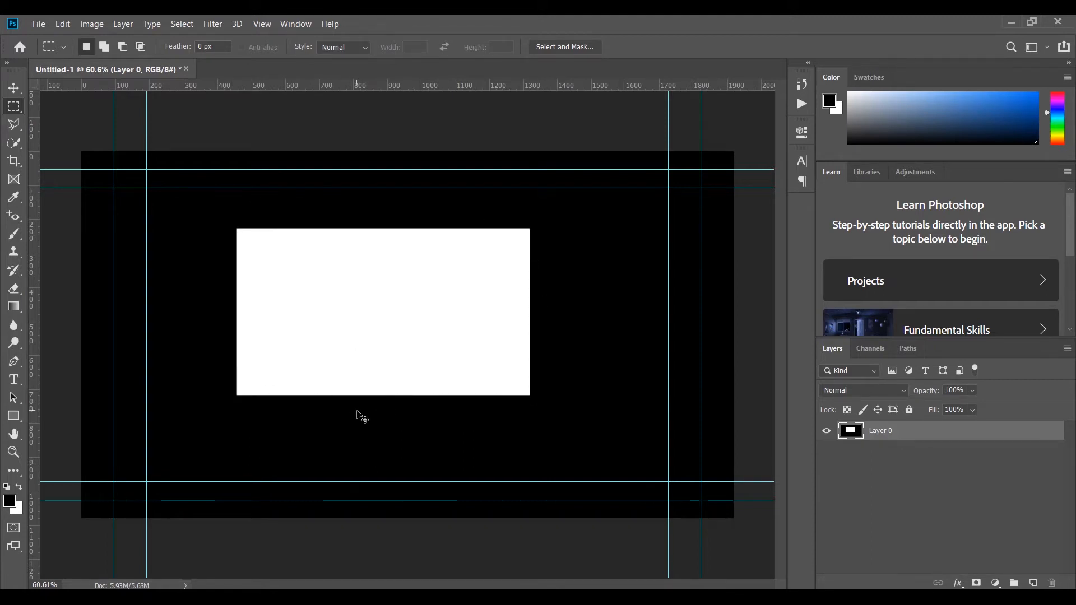
# Step: Restore the last rectangular selection, fill it with the black foreground colour, and deselect
pyautogui.hotkey('ctrl', 'shift', 'd')
pyautogui.hotkey('alt', 'BackSpace')
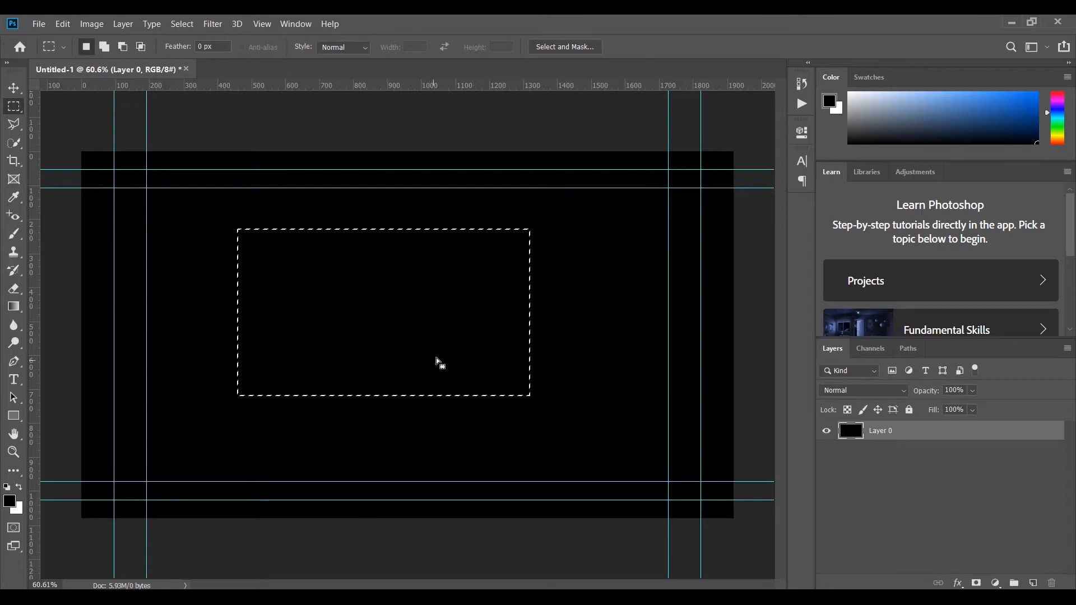
pyautogui.moveTo(434, 343); pyautogui.dragTo(435, 341)
# Step: Make two elliptical selections and a perfectly circular one with the Elliptical Marquee Tool, clearing each one
pyautogui.rightClick(14, 107)
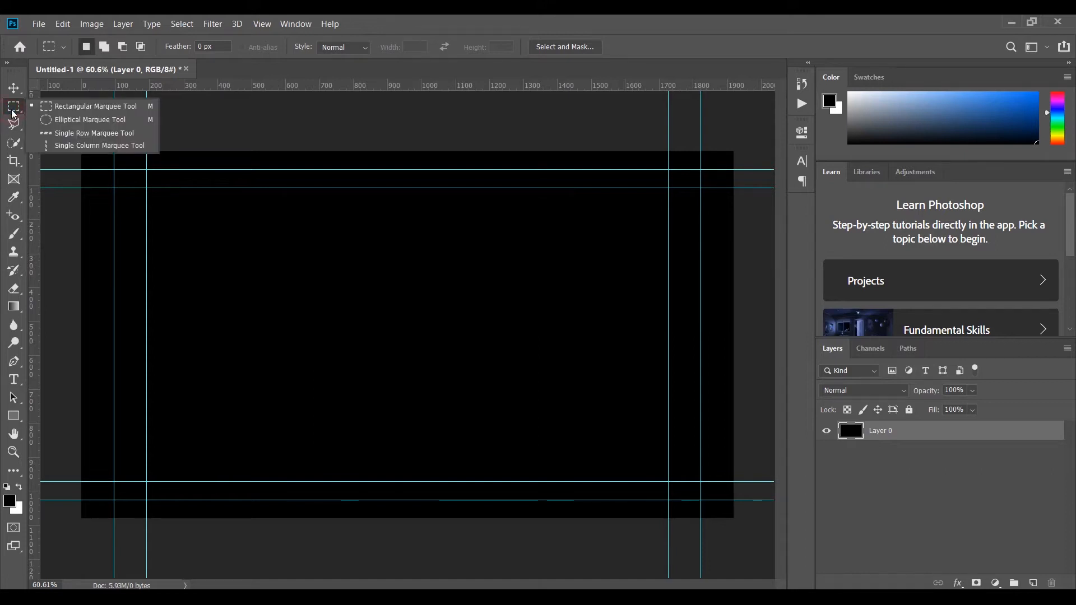
pyautogui.click(73, 119)
pyautogui.moveTo(262, 240); pyautogui.dragTo(591, 417)
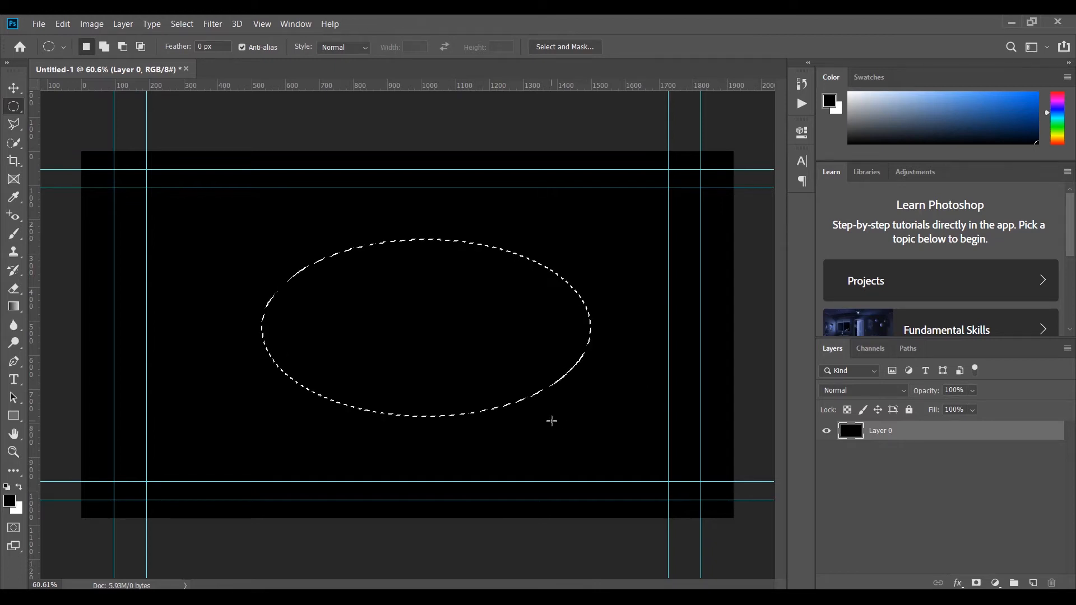
pyautogui.hotkey('ctrl', 'd')
pyautogui.moveTo(259, 229); pyautogui.dragTo(631, 443)
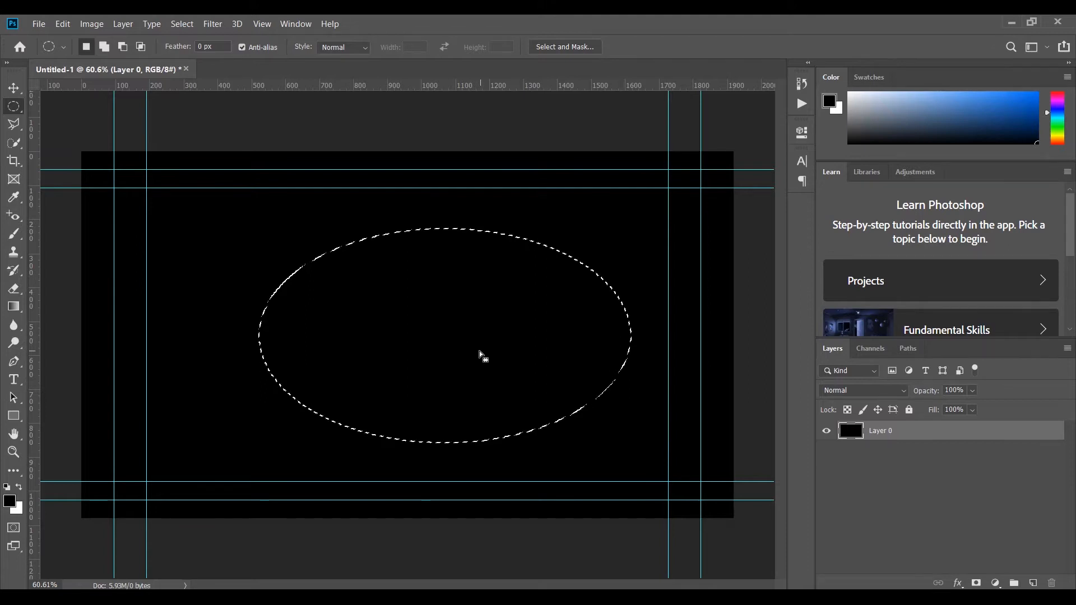
pyautogui.hotkey('ctrl', 'd')
pyautogui.moveTo(239, 238); pyautogui.dragTo(779, 452)
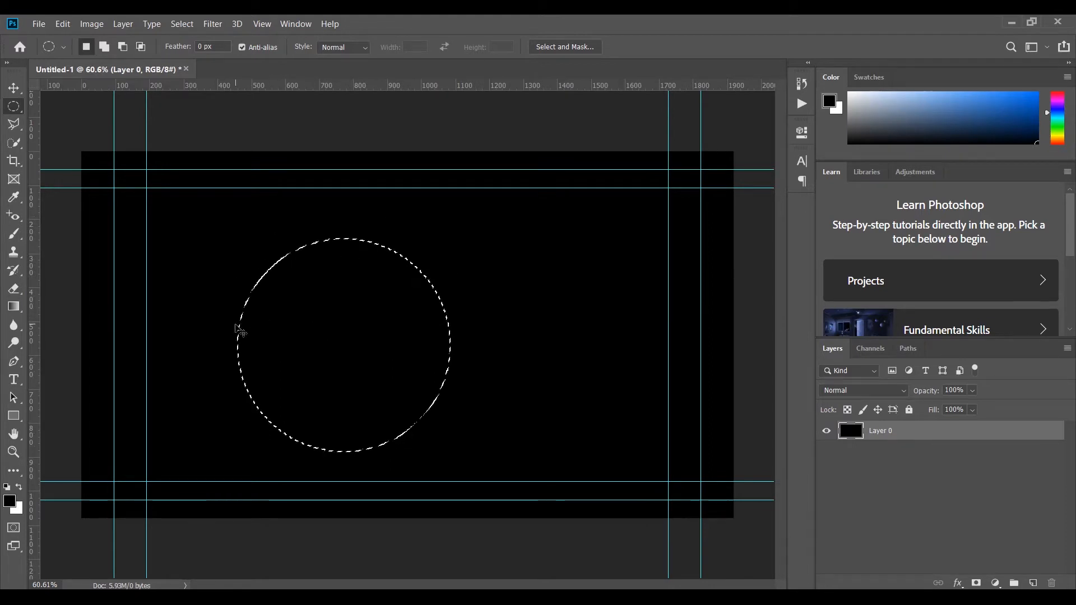
pyautogui.hotkey('ctrl', 'd')
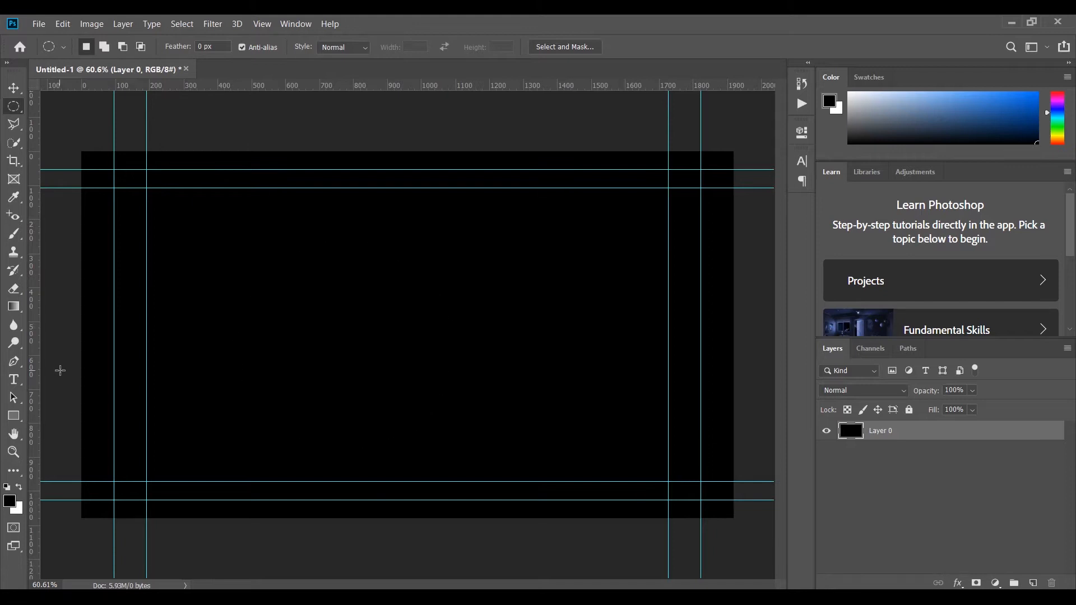
pyautogui.rightClick(14, 106)
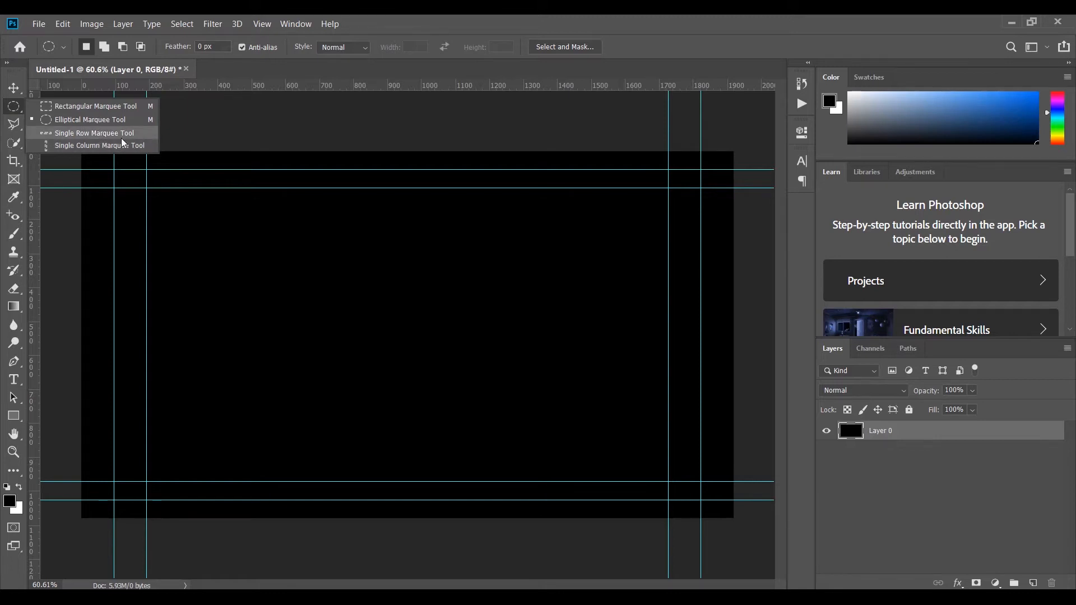
pyautogui.click(65, 105)
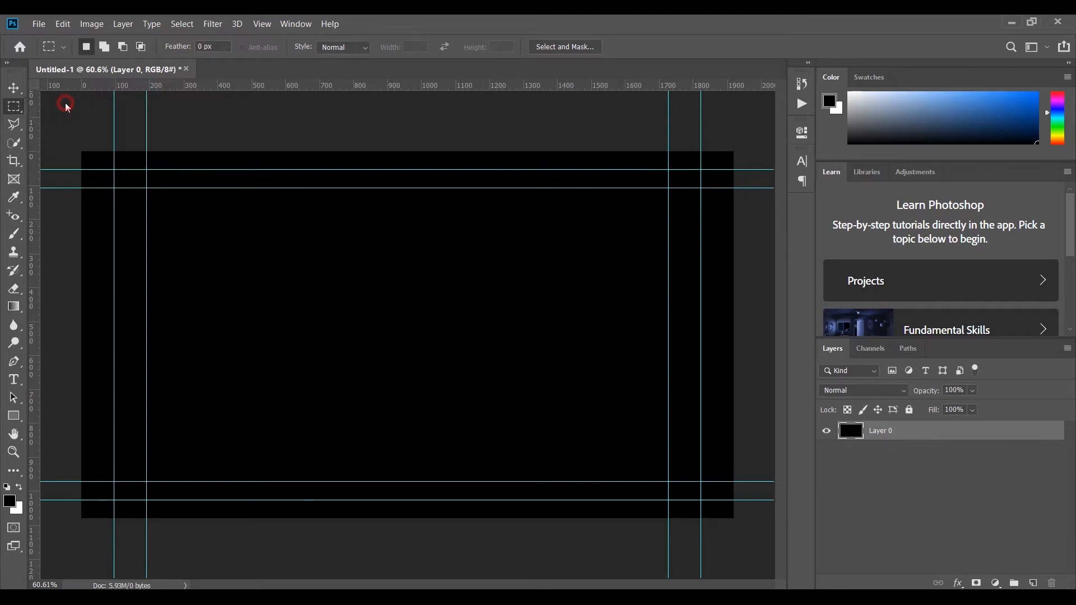
pyautogui.click(10, 130)
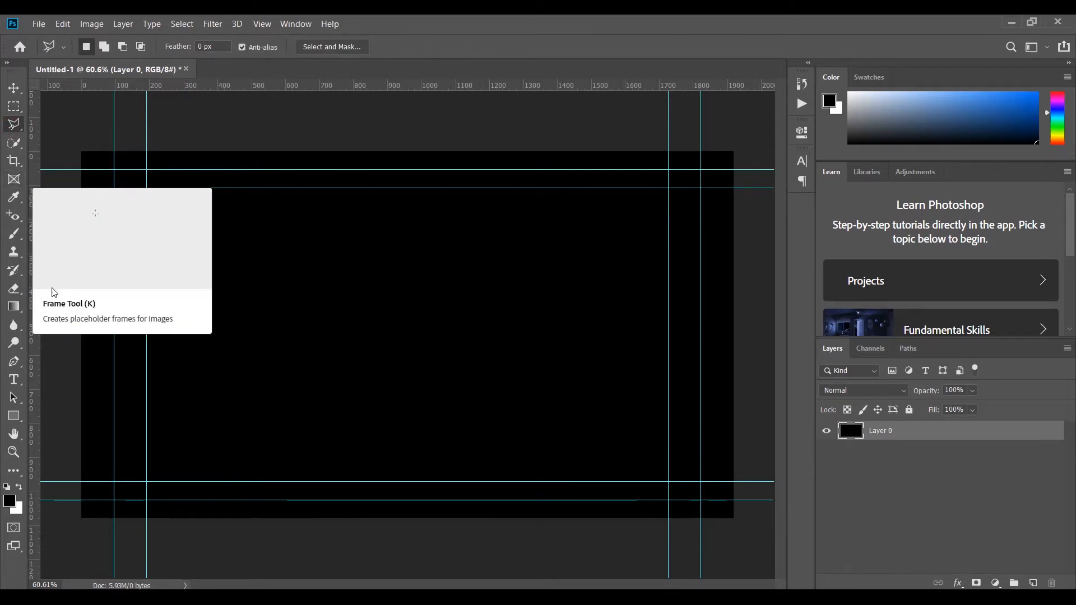
pyautogui.rightClick(17, 129)
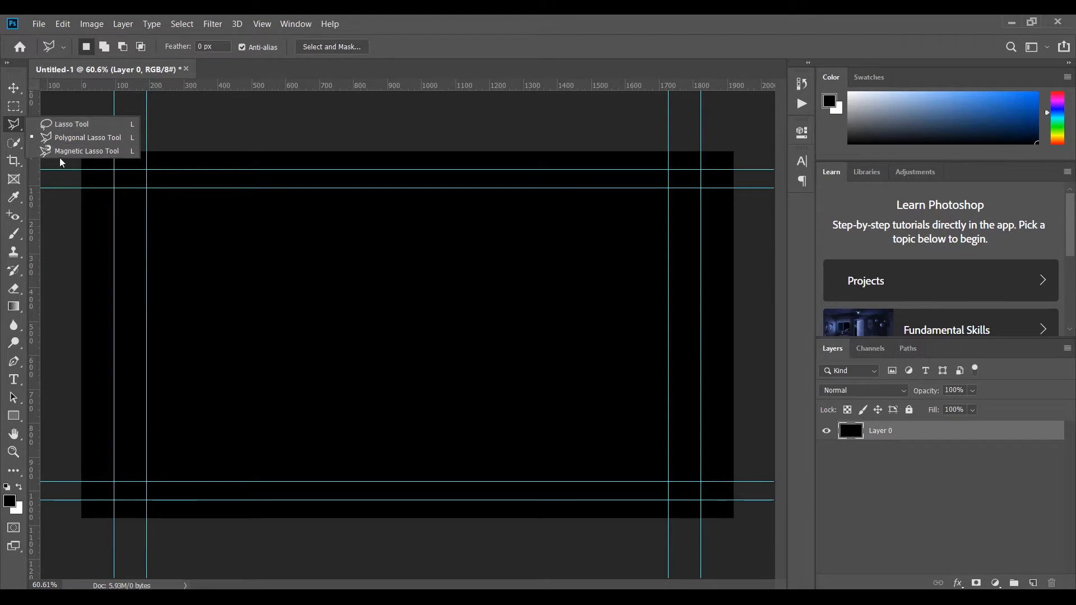
pyautogui.click(11, 125)
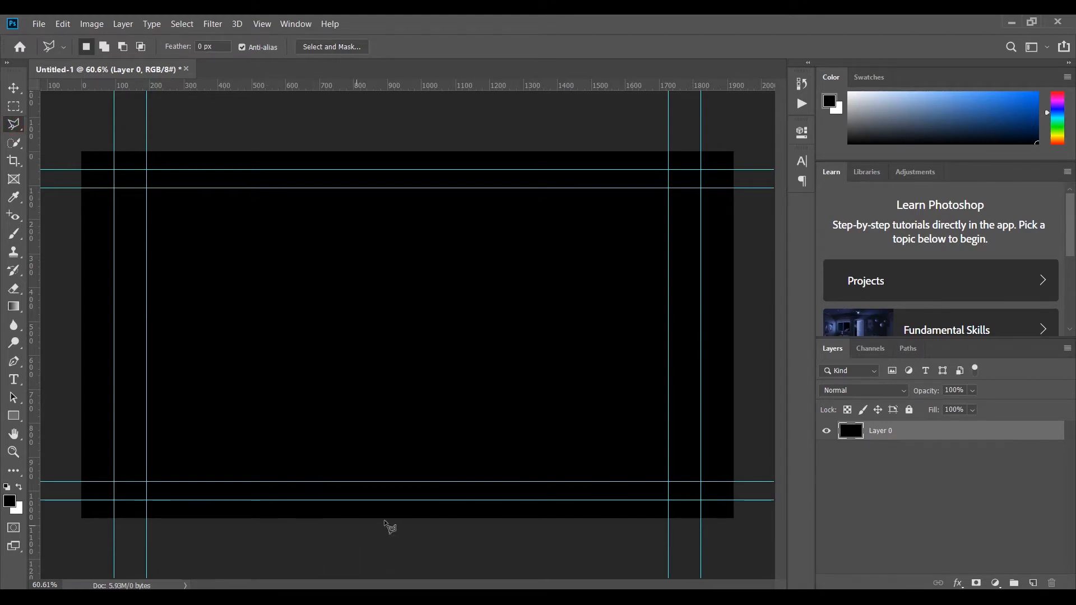
# Step: Open the photo file047068.jpg from the PHOTOGRAPHY > OLD folder as a separate document
pyautogui.press('super+e')
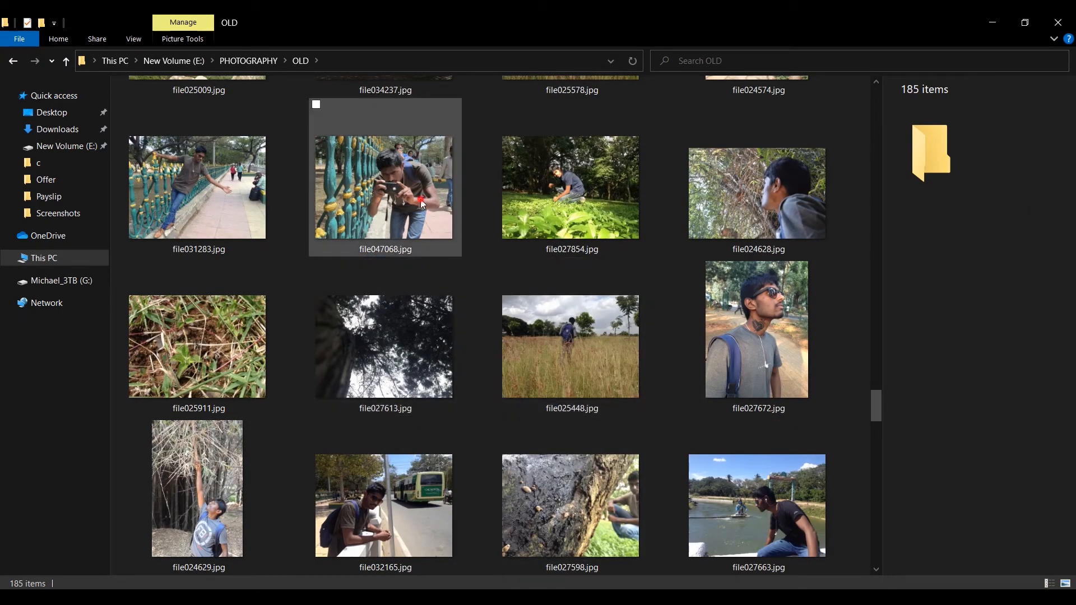
pyautogui.moveTo(377, 201); pyautogui.dragTo(395, 58)
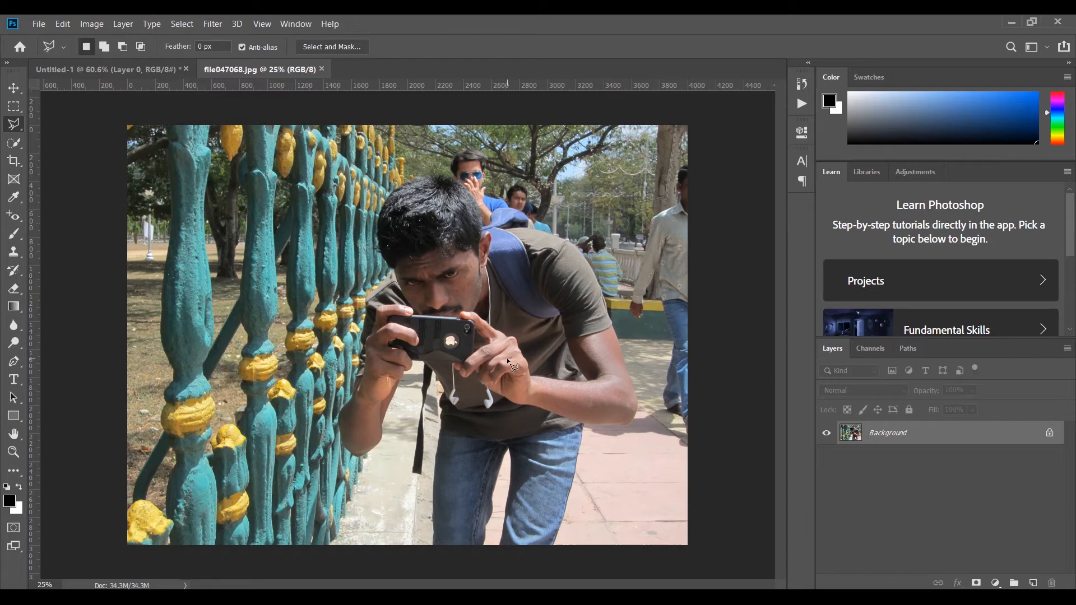
pyautogui.scroll(3, 512, 301)
pyautogui.scroll(-2, 512, 300)
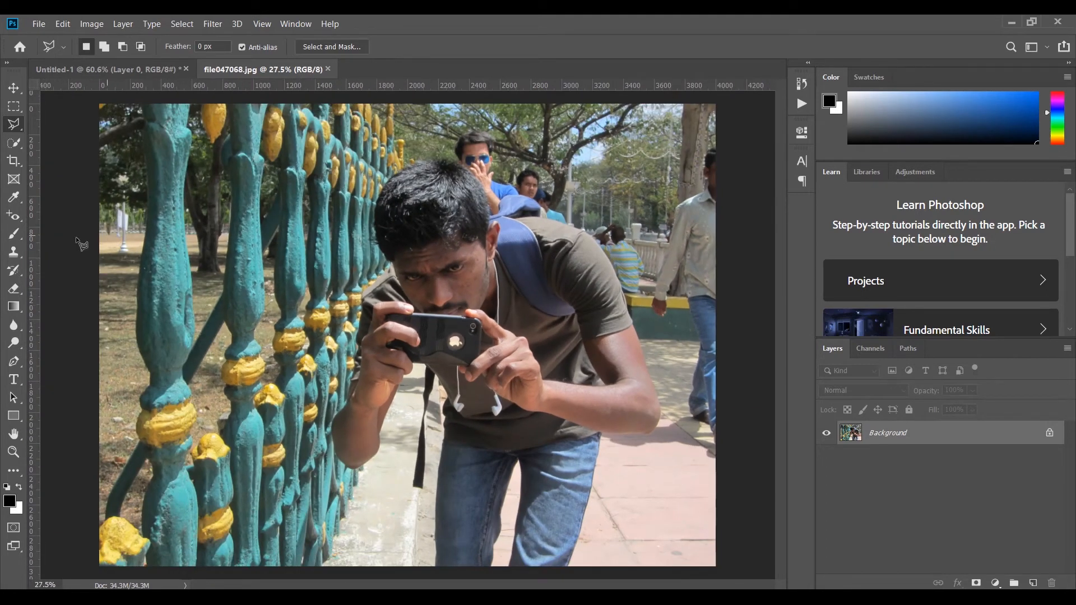
# Step: Make a rectangular marquee selection about 1490 by 2190 px around the head, hands and phone of the man in front
pyautogui.click(17, 106)
pyautogui.rightClick(17, 110)
pyautogui.click(96, 109)
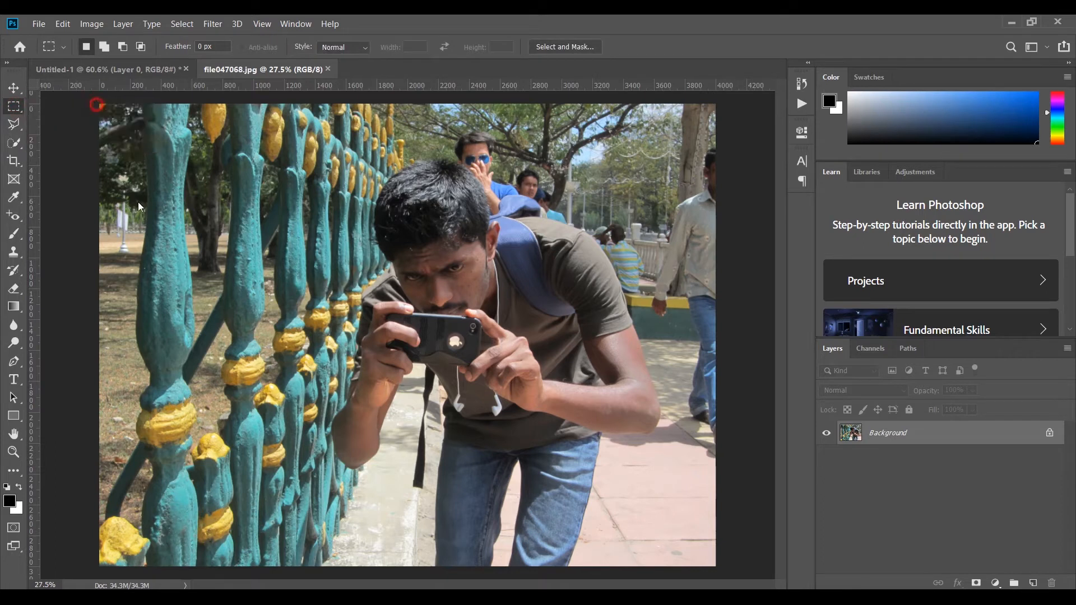
pyautogui.moveTo(321, 137); pyautogui.dragTo(550, 474)
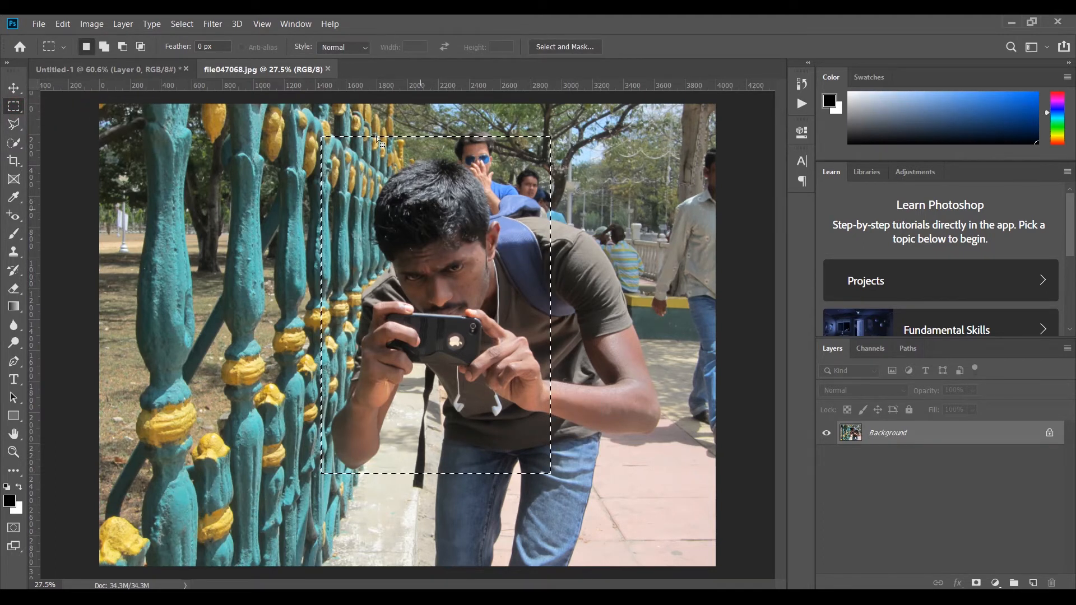
# Step: Convert the locked Background into a regular layer and copy the selected area onto its own layer, hiding the original
pyautogui.doubleClick(1025, 440)
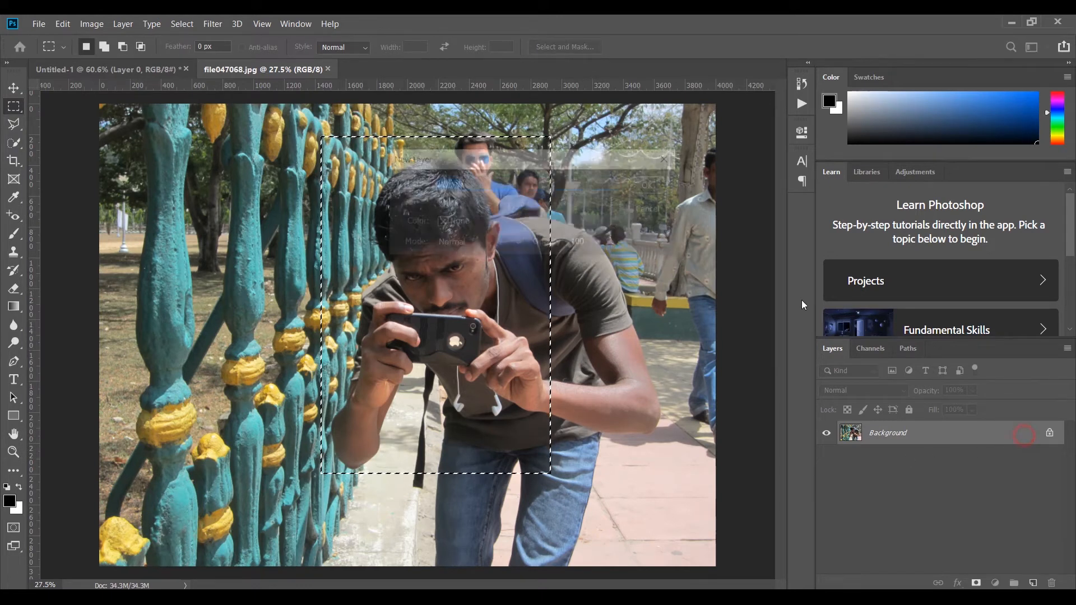
pyautogui.click(649, 183)
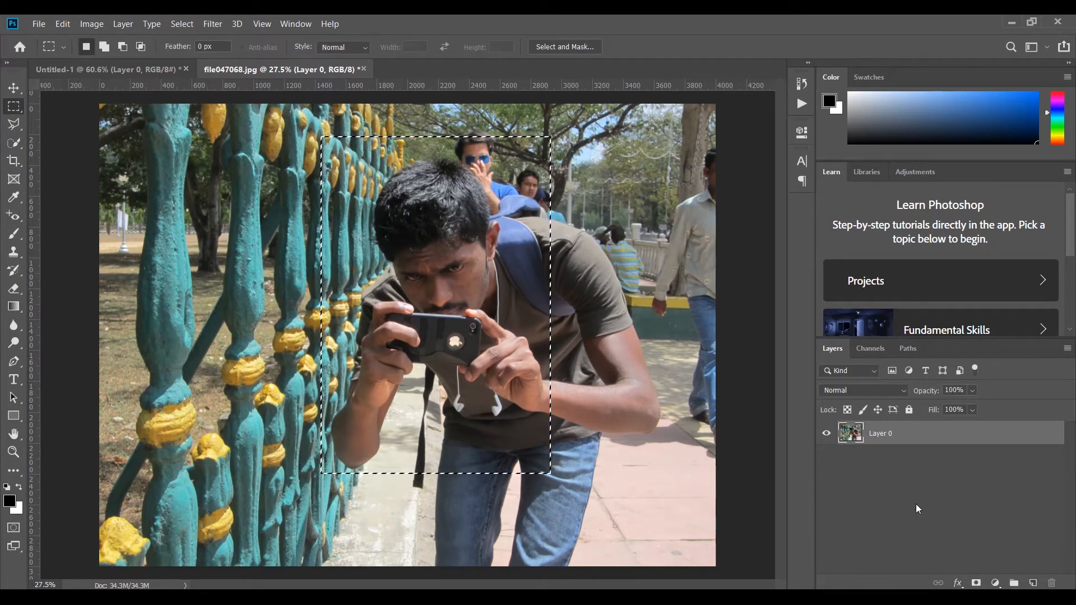
pyautogui.hotkey('ctrl', 'j')
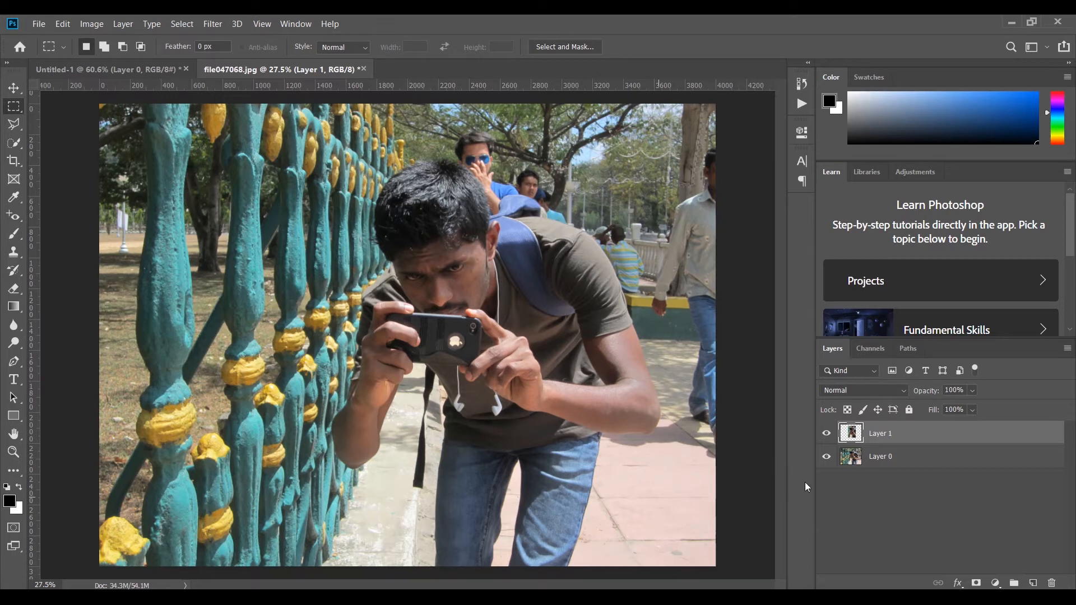
pyautogui.click(827, 457)
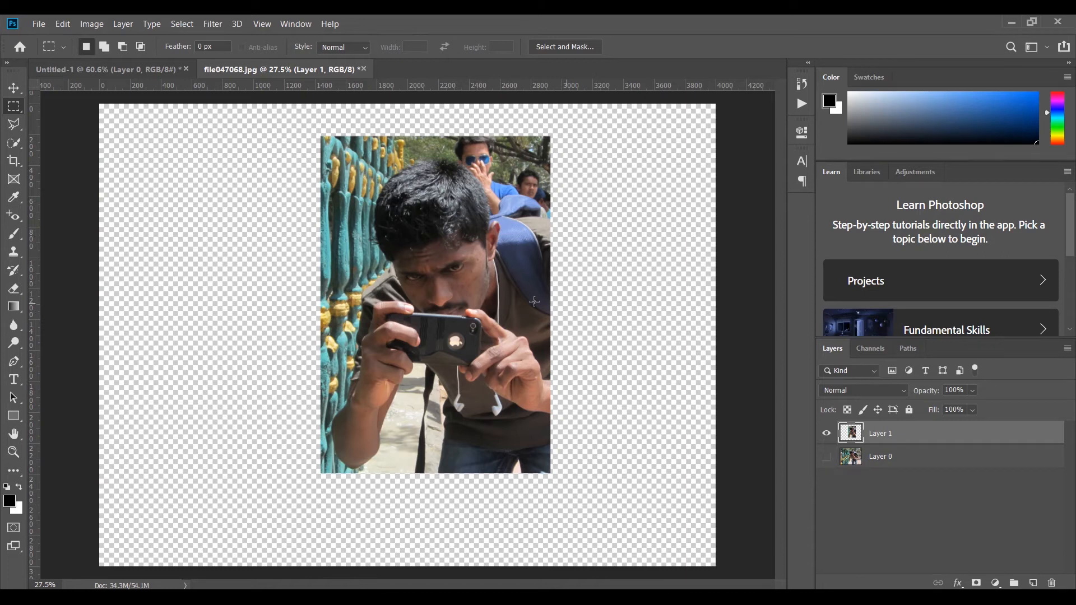
# Step: Select an oval around the man's face and phone, and copy it onto its own layer with Layer 1 hidden
pyautogui.rightClick(18, 118)
pyautogui.click(61, 117)
pyautogui.moveTo(365, 170); pyautogui.dragTo(517, 384)
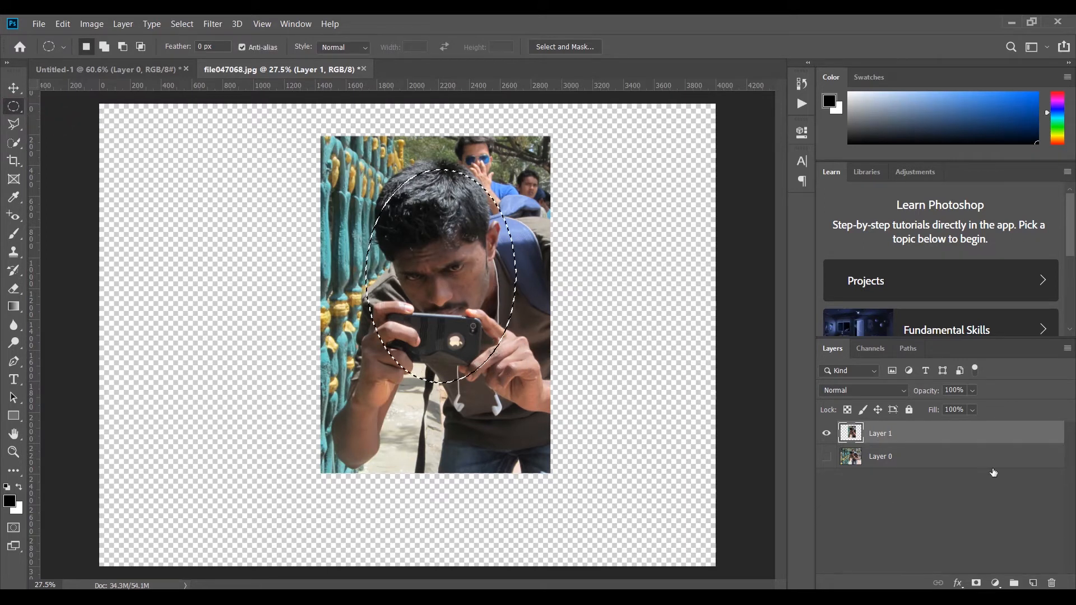
pyautogui.hotkey('ctrl', 'j')
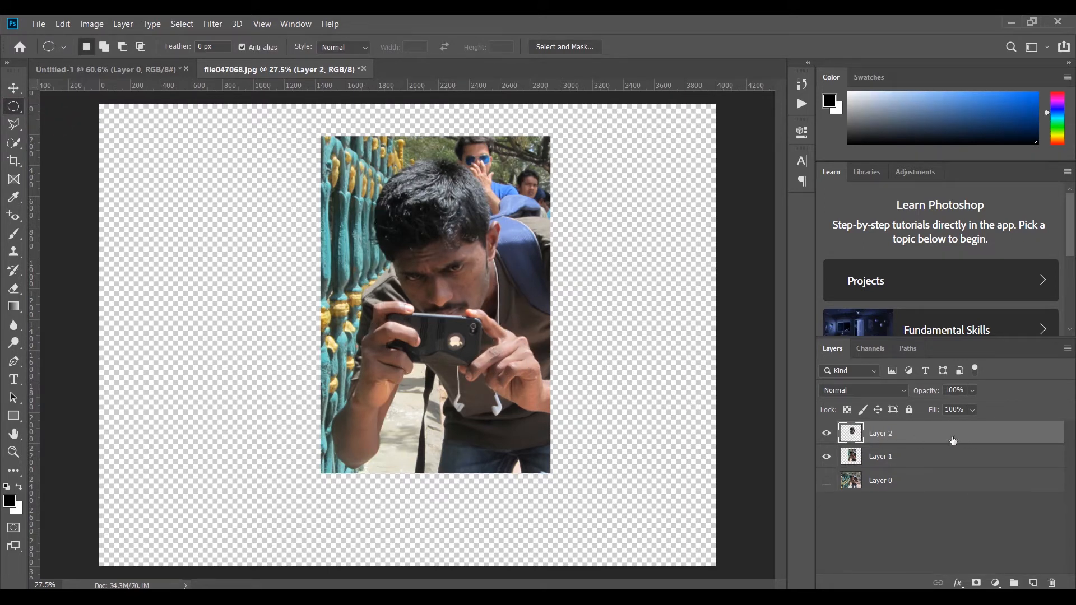
pyautogui.click(828, 457)
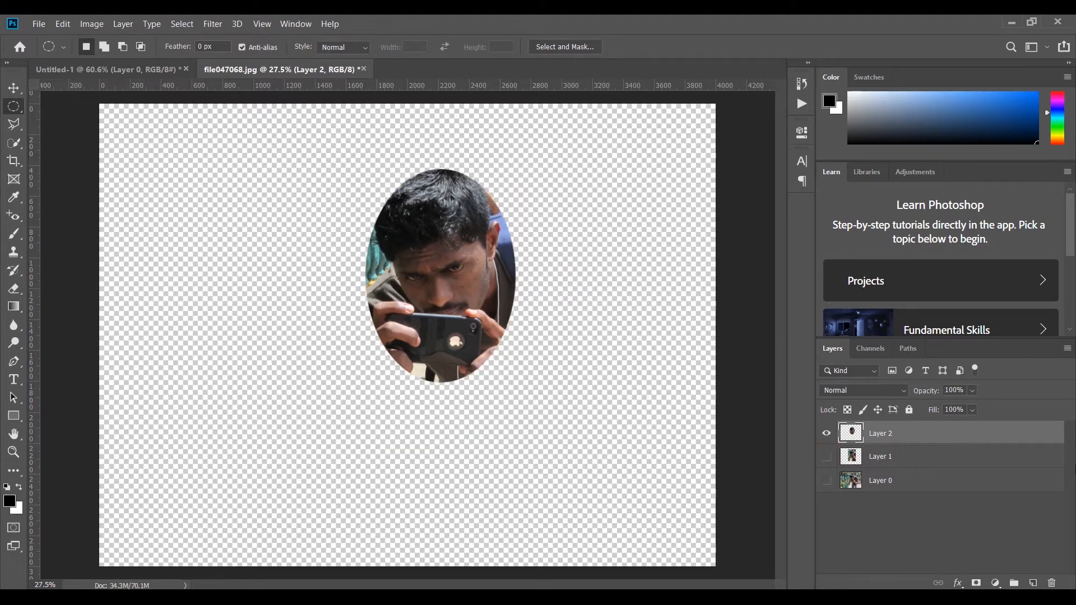
# Step: Delete the two cut-out layers, Layer 1 and Layer 2, and show the full photo on Layer 0 again
pyautogui.click(930, 462)
pyautogui.keyDown('ctrl'); pyautogui.click(924, 441); pyautogui.keyUp('ctrl')
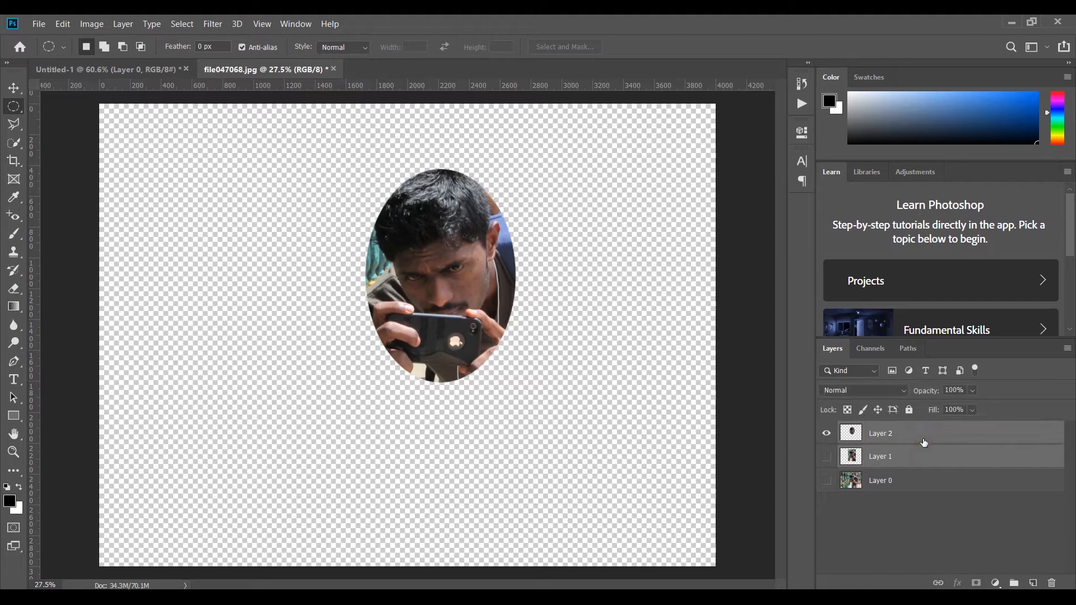
pyautogui.press('Delete')
pyautogui.click(827, 433)
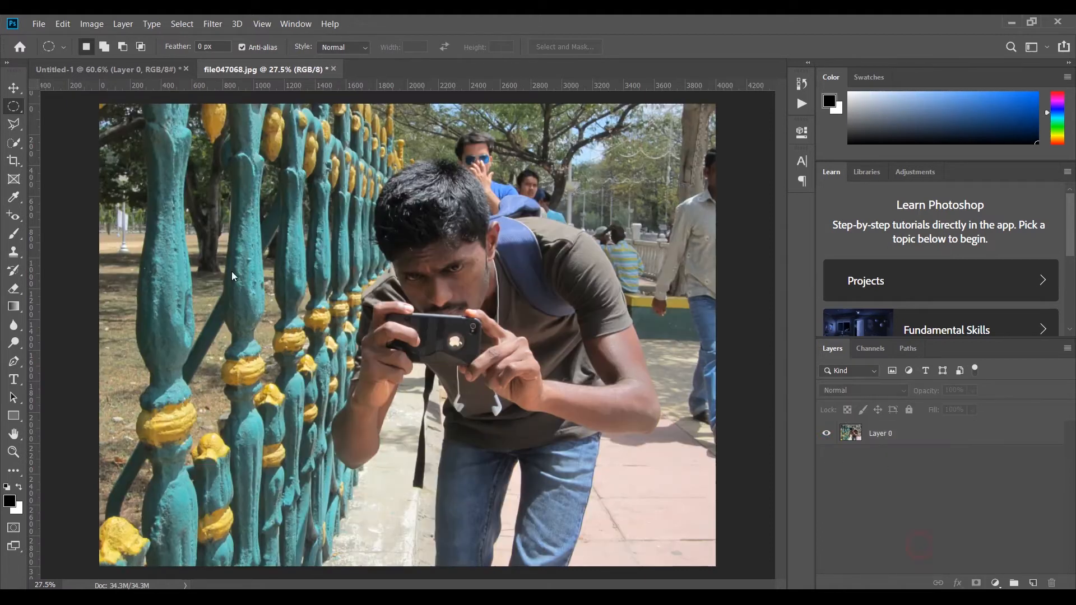
# Step: Switch to the freehand Lasso tool
pyautogui.hotkey('shift', 'l')
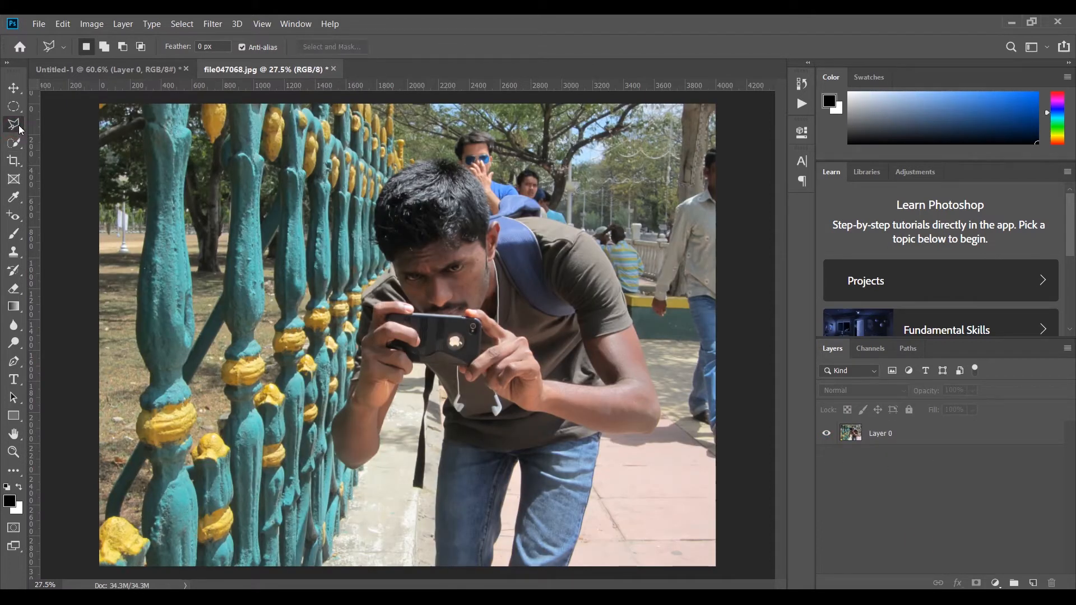
pyautogui.rightClick(20, 129)
pyautogui.click(78, 126)
# Step: Examine the face, hands and phone of the man in front at several zoom levels and across the photo's width
pyautogui.scroll(1, 452, 322)
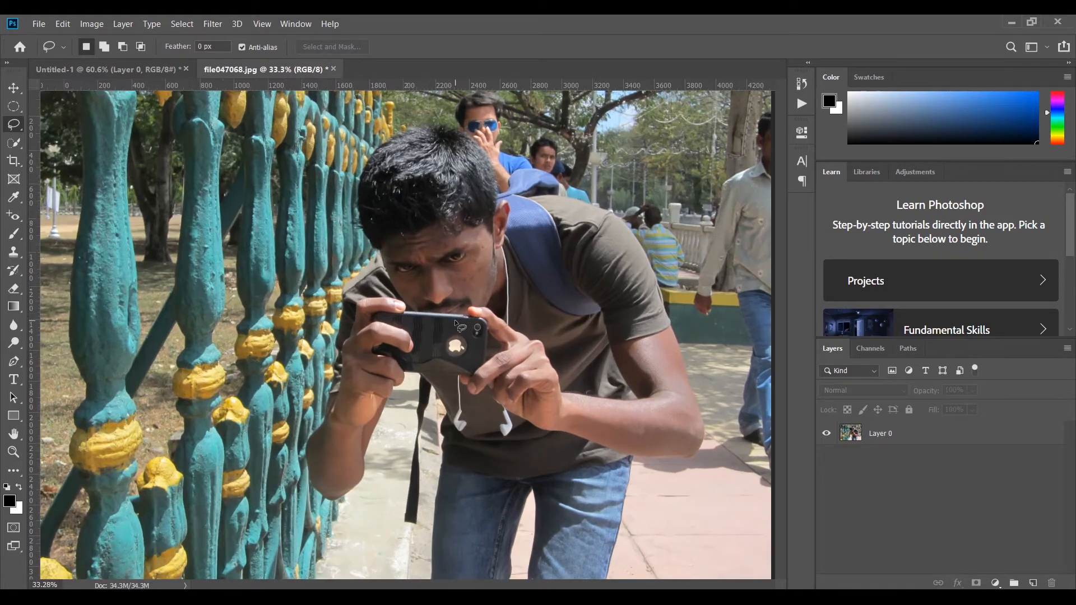
pyautogui.scroll(3, 459, 306)
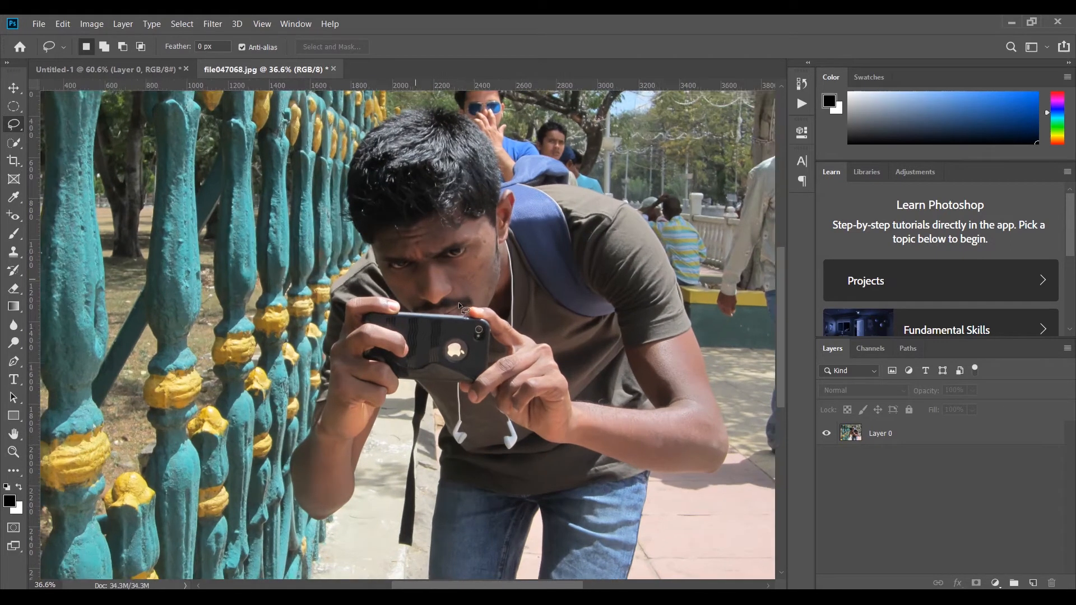
pyautogui.scroll(4, 458, 305)
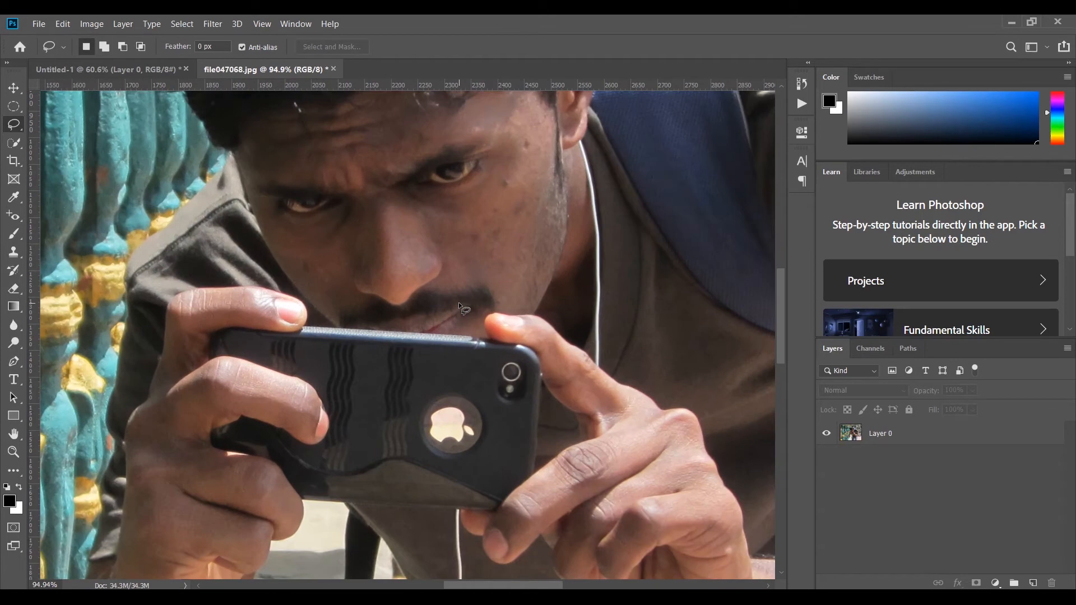
pyautogui.scroll(-2, 459, 303)
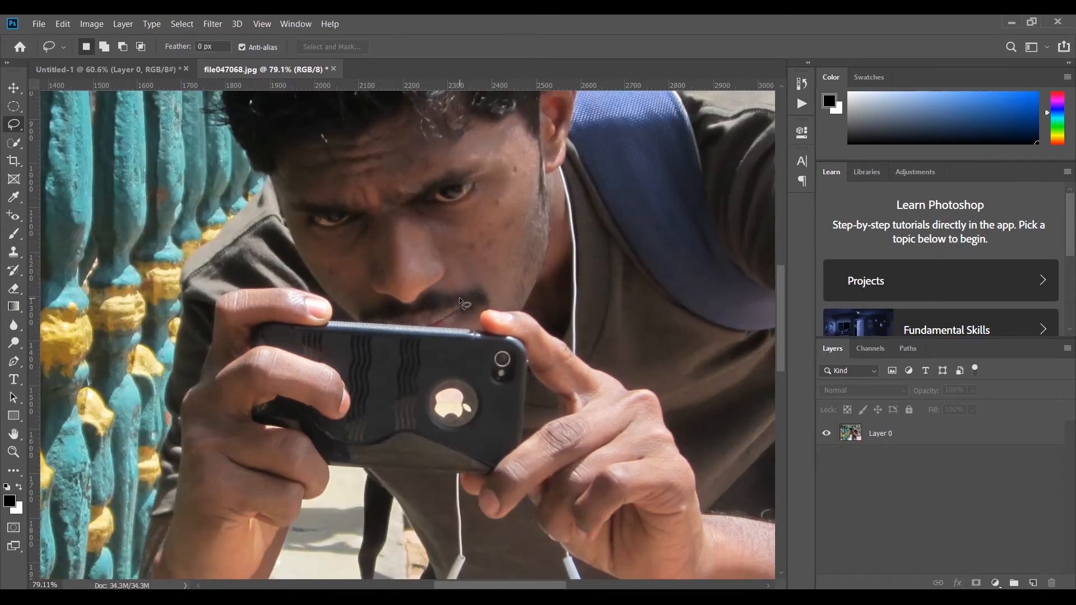
pyautogui.scroll(-2, 519, 243)
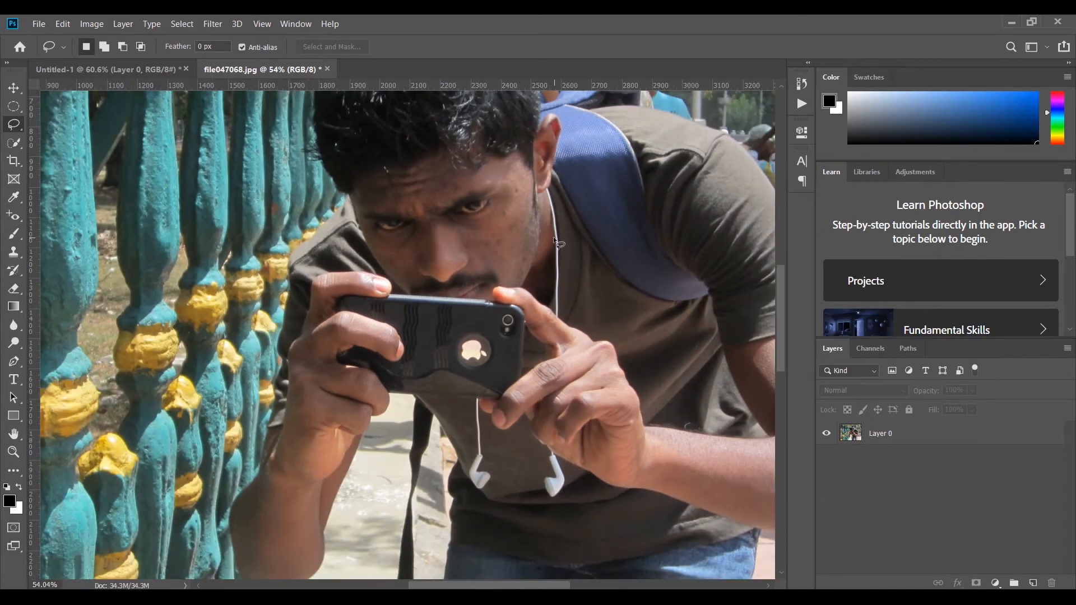
pyautogui.scroll(4, 462, 303)
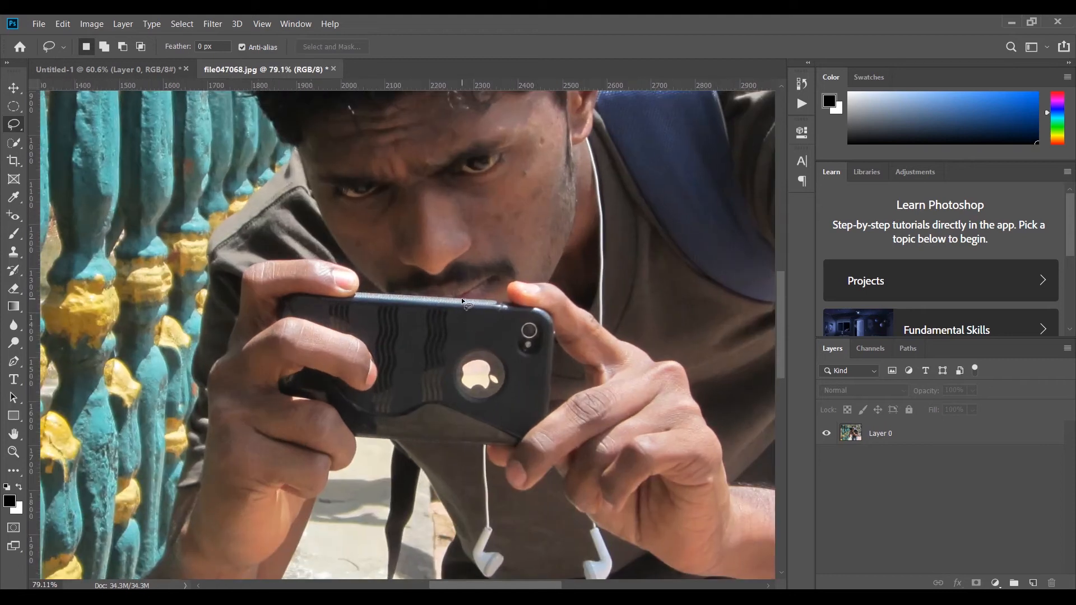
pyautogui.scroll(-2, 462, 299)
pyautogui.scroll(1, 463, 296)
pyautogui.scroll(-4, 463, 296)
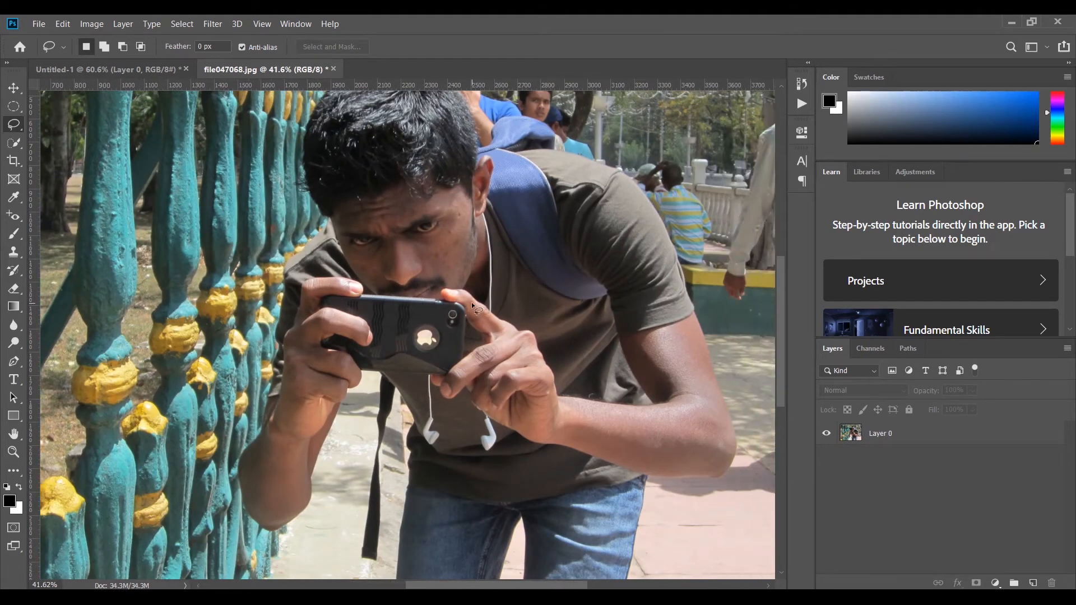
pyautogui.hscroll(-3, 472, 302)
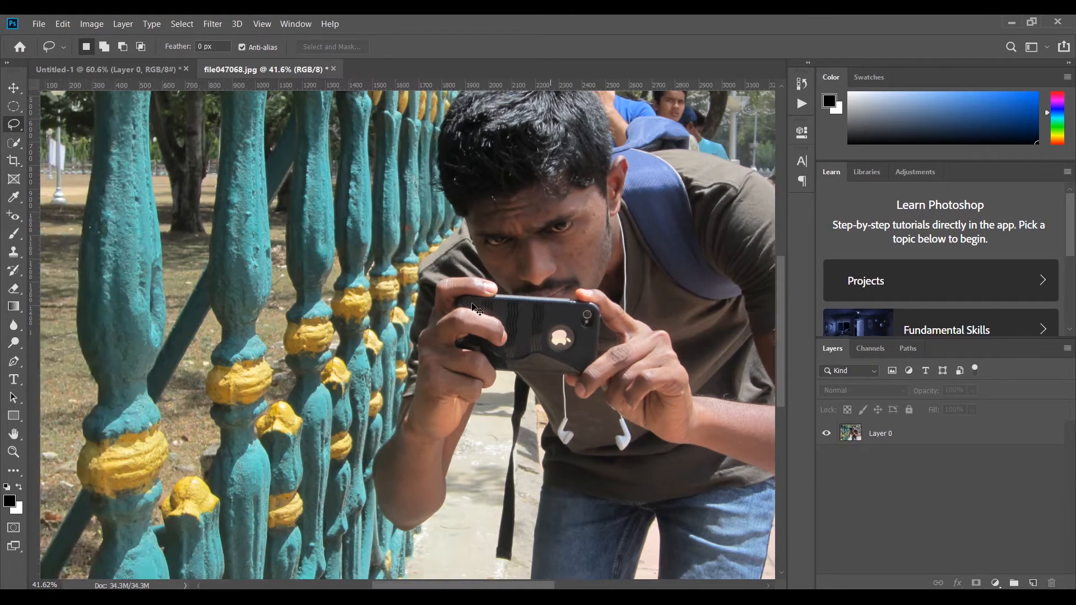
pyautogui.hscroll(3, 473, 307)
pyautogui.hscroll(-2, 493, 347)
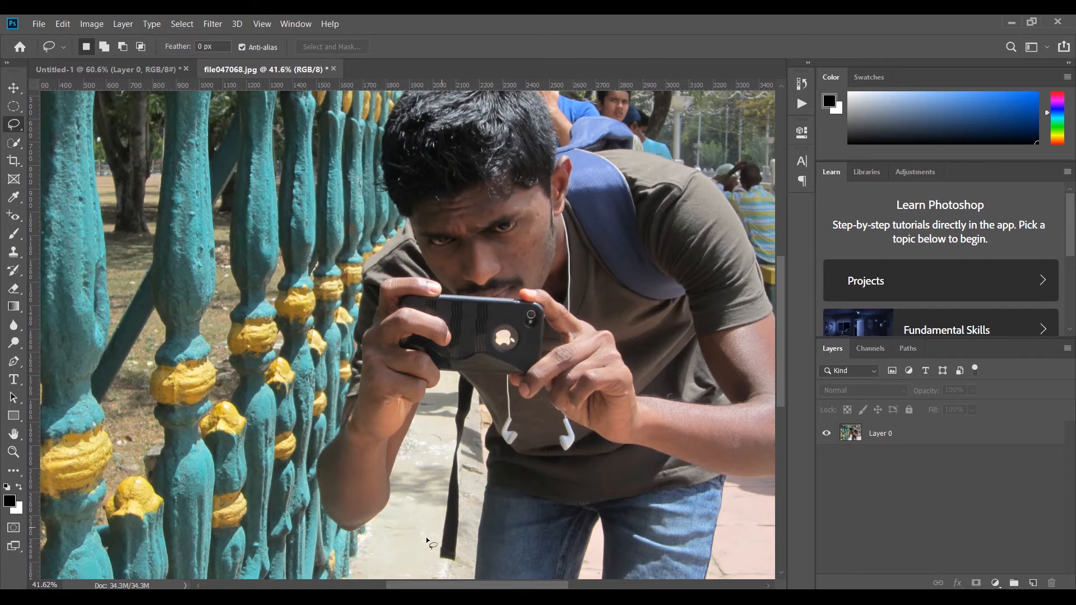
# Step: Examine the phone and the finger beside its camera lens closely, at about 143% zoom
pyautogui.moveTo(408, 586)
pyautogui.mouseDown()
pyautogui.moveTo(257, 586)
pyautogui.moveTo(425, 585)
pyautogui.mouseUp()
pyautogui.moveTo(785, 300); pyautogui.dragTo(782, 281)
pyautogui.scroll(-3, 473, 355)
pyautogui.scroll(8, 480, 304)
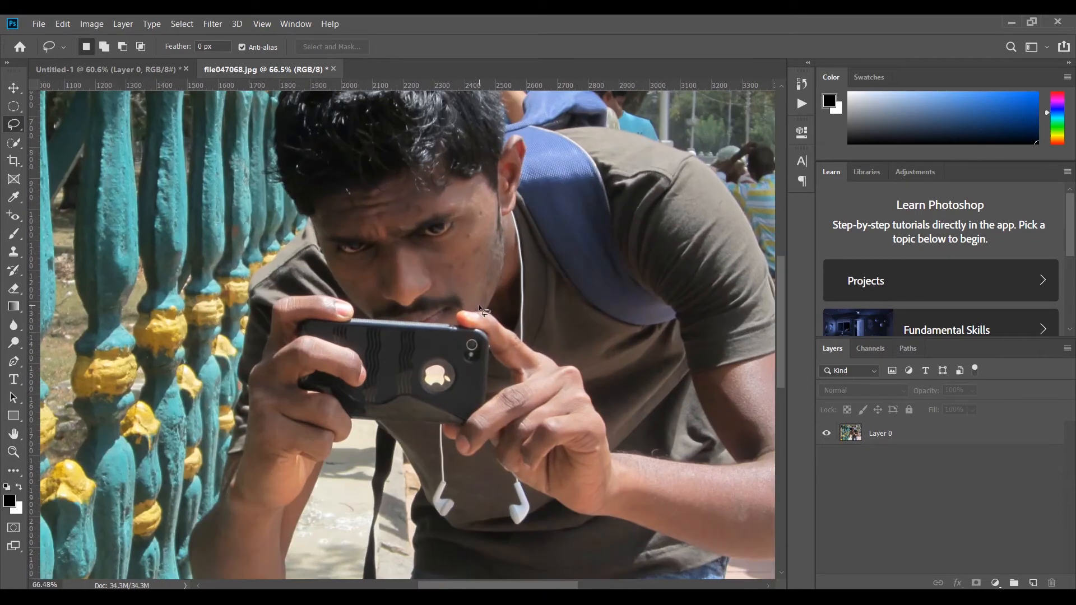
pyautogui.scroll(2, 478, 305)
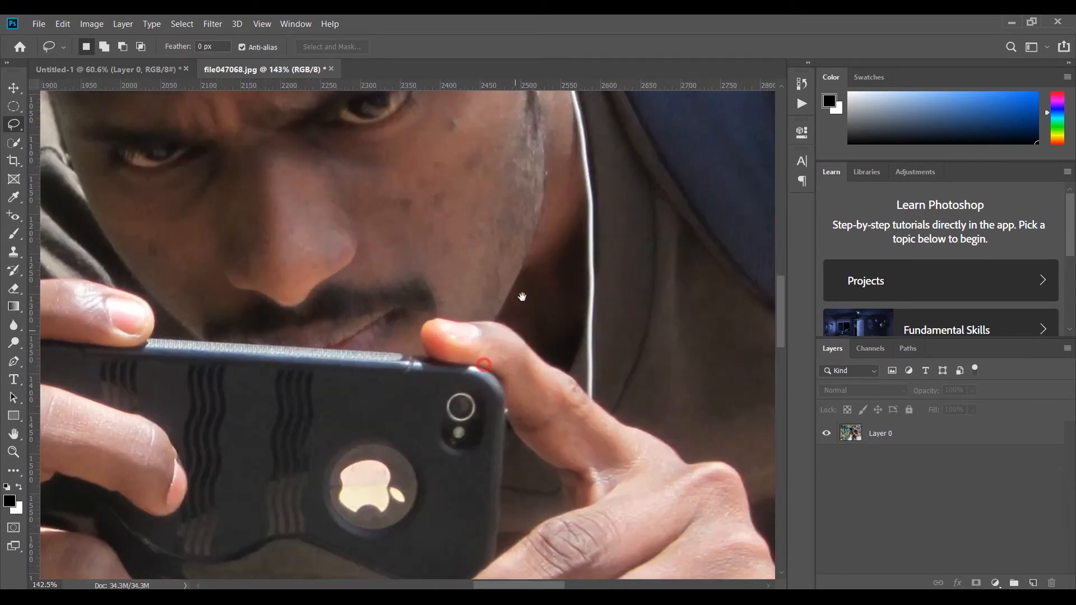
pyautogui.moveTo(522, 296); pyautogui.dragTo(520, 317)
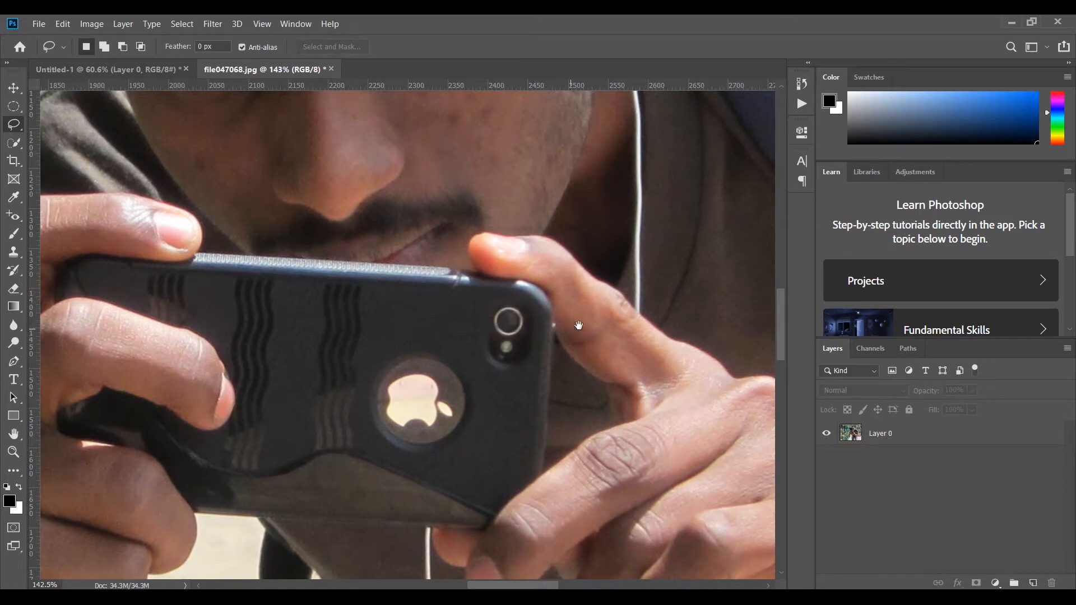
pyautogui.moveTo(578, 325); pyautogui.dragTo(548, 322)
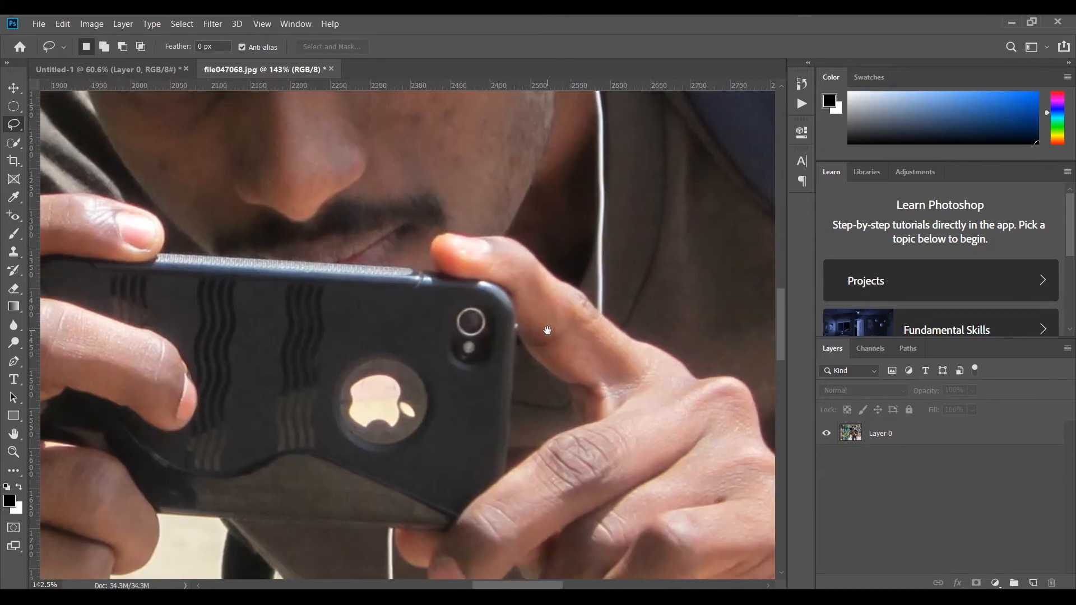
# Step: Select the index finger resting on the phone's camera corner with a freehand Lasso outline
pyautogui.rightClick(13, 128)
pyautogui.click(84, 126)
pyautogui.moveTo(542, 253)
pyautogui.mouseDown()
pyautogui.moveTo(555, 275)
pyautogui.moveTo(586, 288)
pyautogui.mouseUp()
pyautogui.moveTo(671, 345)
pyautogui.mouseDown()
pyautogui.moveTo(679, 390)
pyautogui.moveTo(602, 390)
pyautogui.moveTo(552, 369)
pyautogui.mouseUp()
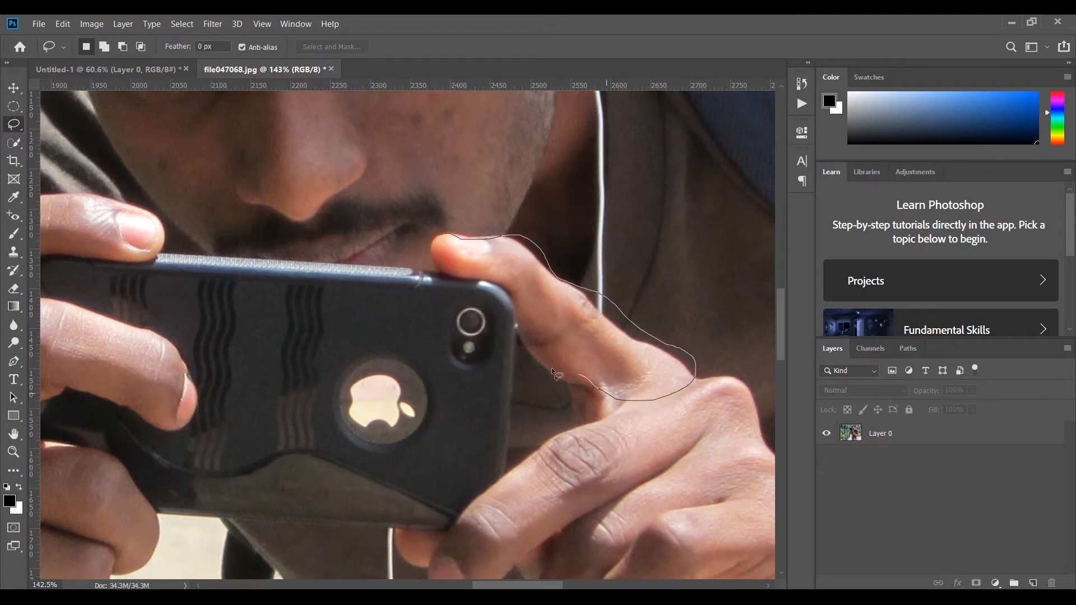
pyautogui.moveTo(453, 242); pyautogui.dragTo(451, 237)
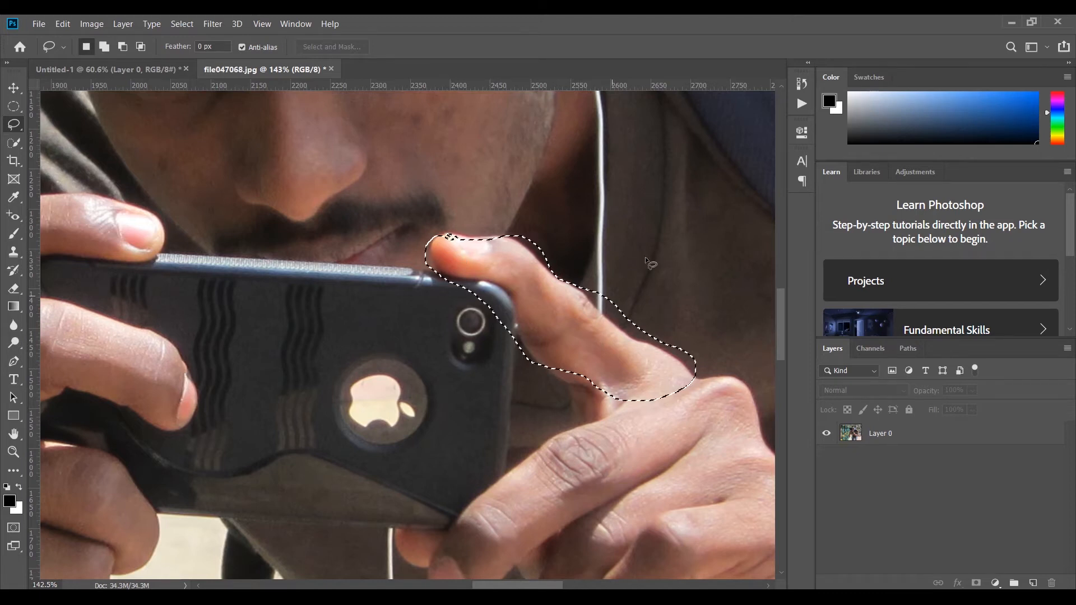
# Step: Practise several small freehand Lasso loops over the knuckles and the shirt beside the phone, each replacing the previous selection
pyautogui.moveTo(644, 257)
pyautogui.mouseDown()
pyautogui.moveTo(614, 283)
pyautogui.moveTo(646, 255)
pyautogui.mouseUp()
pyautogui.moveTo(662, 381); pyautogui.dragTo(659, 368)
pyautogui.moveTo(633, 275)
pyautogui.mouseDown()
pyautogui.moveTo(645, 263)
pyautogui.moveTo(610, 268)
pyautogui.mouseUp()
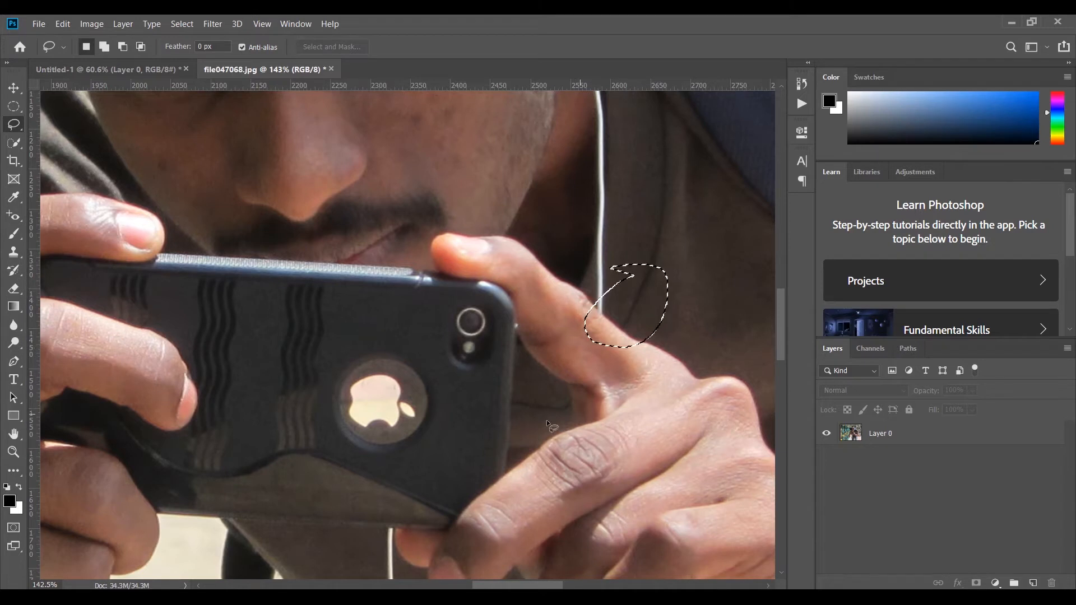
pyautogui.moveTo(587, 391)
pyautogui.mouseDown()
pyautogui.moveTo(529, 453)
pyautogui.moveTo(605, 478)
pyautogui.moveTo(584, 393)
pyautogui.mouseUp()
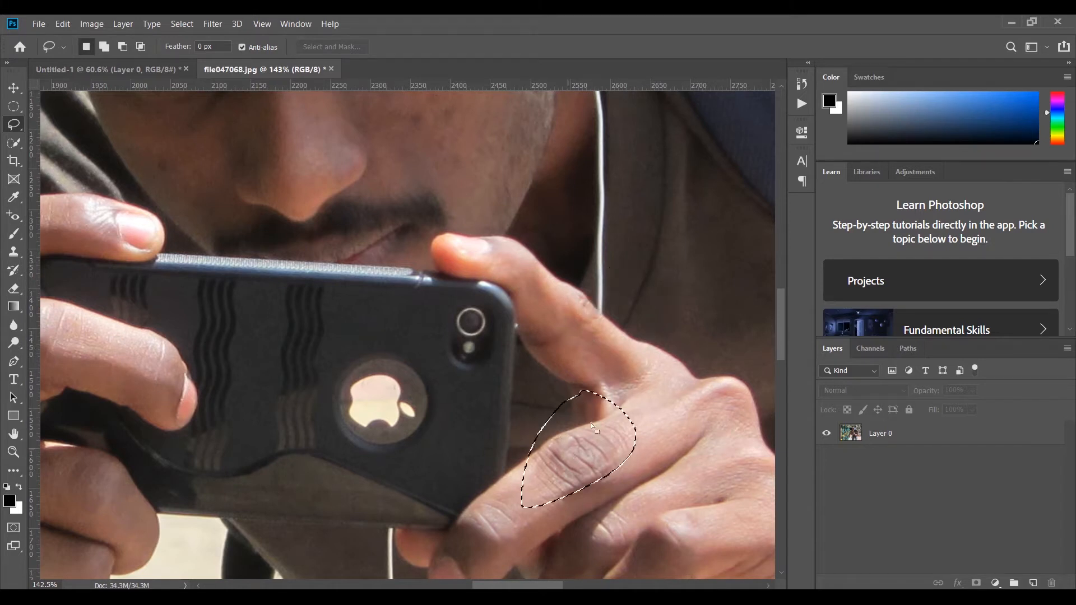
pyautogui.moveTo(609, 334)
pyautogui.mouseDown()
pyautogui.moveTo(689, 247)
pyautogui.moveTo(614, 335)
pyautogui.mouseUp()
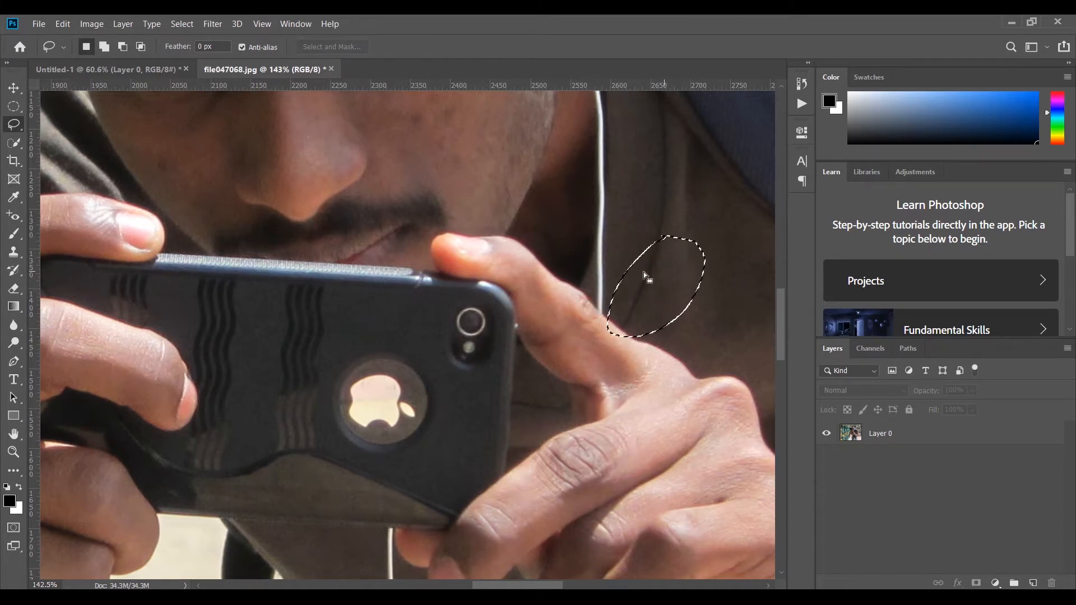
# Step: Draw a freehand Lasso selection around the man's nose, and replace it with one around the Apple logo on the phone
pyautogui.moveTo(286, 133)
pyautogui.mouseDown()
pyautogui.moveTo(236, 173)
pyautogui.moveTo(306, 237)
pyautogui.mouseUp()
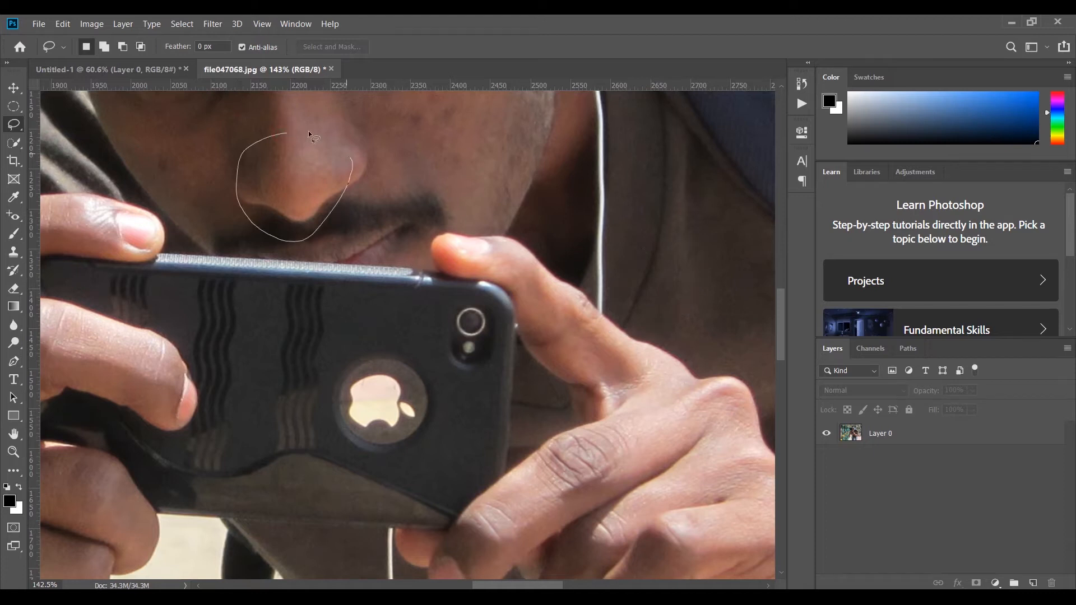
pyautogui.moveTo(309, 134); pyautogui.dragTo(284, 131)
pyautogui.moveTo(397, 356); pyautogui.dragTo(352, 376)
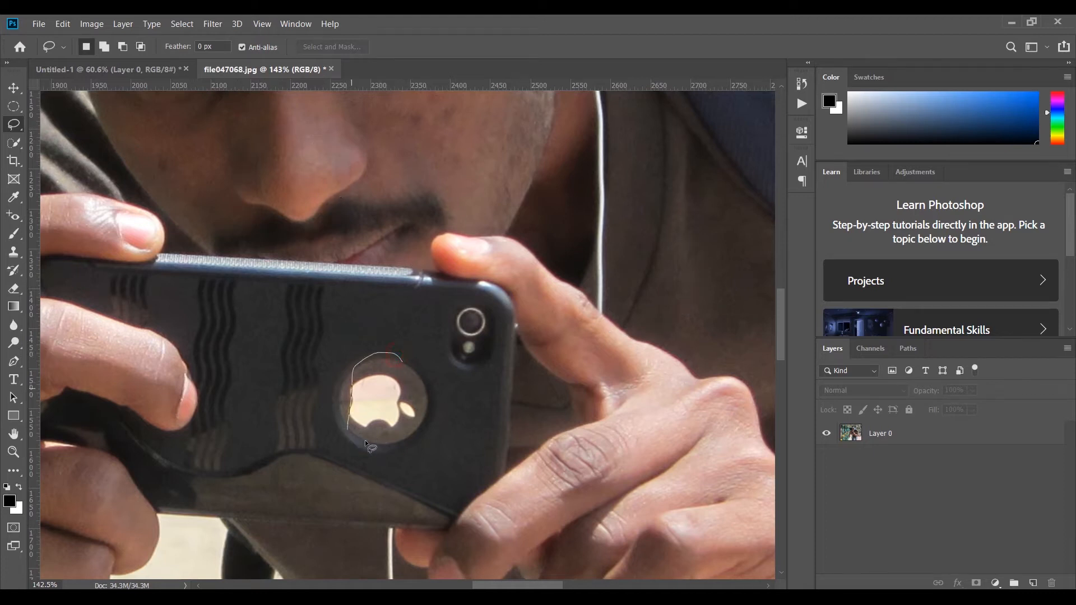
pyautogui.moveTo(430, 358); pyautogui.dragTo(395, 354)
# Step: Add an empty layer above Layer 0, and make Layer 0 the active layer again
pyautogui.click(900, 440)
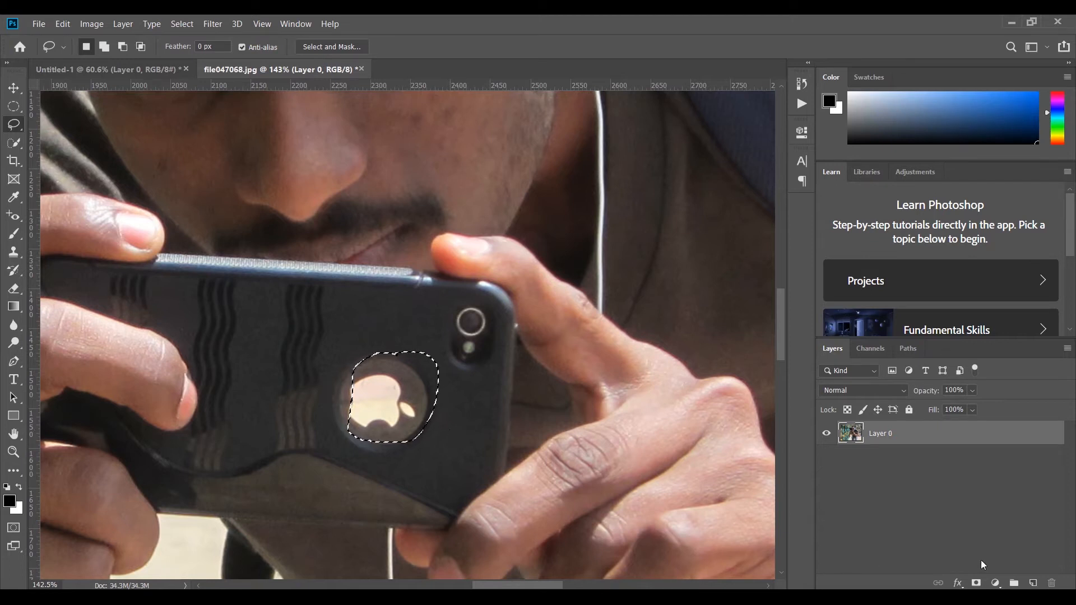
pyautogui.click(1033, 583)
pyautogui.click(907, 430)
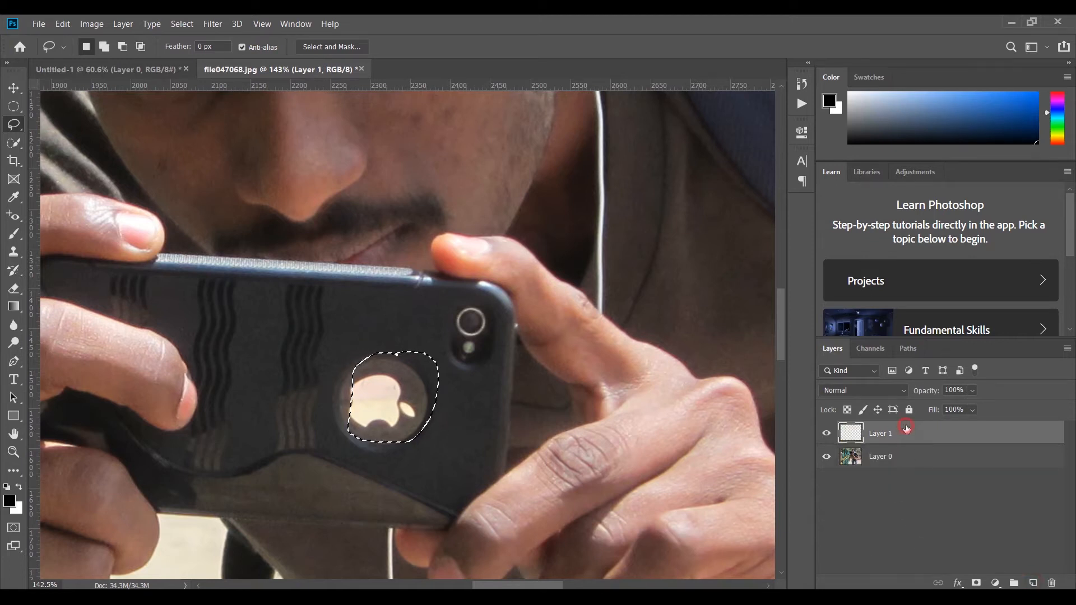
pyautogui.click(885, 438)
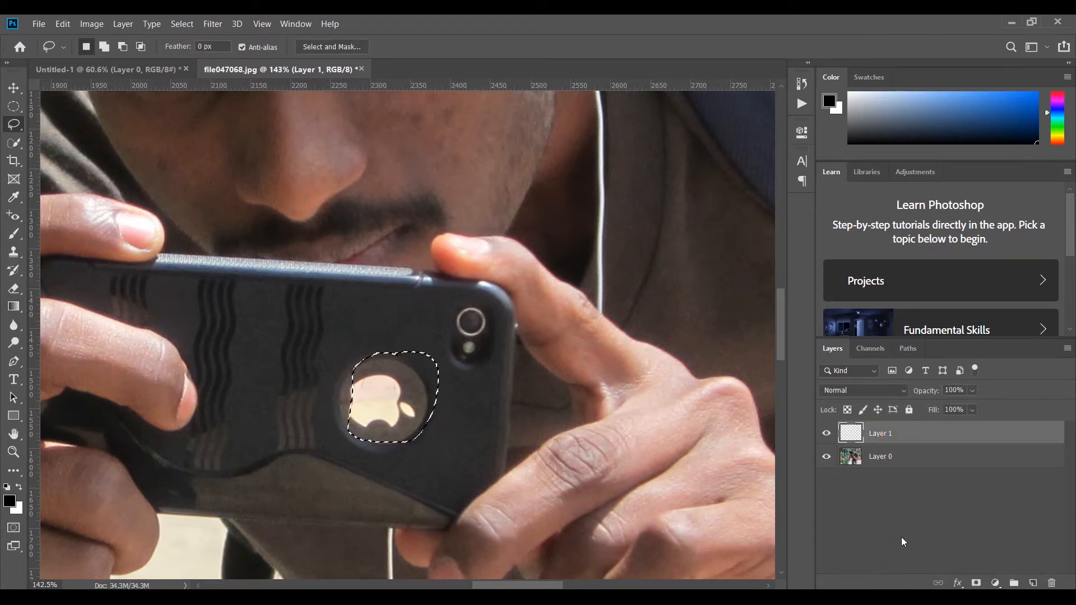
pyautogui.click(901, 537)
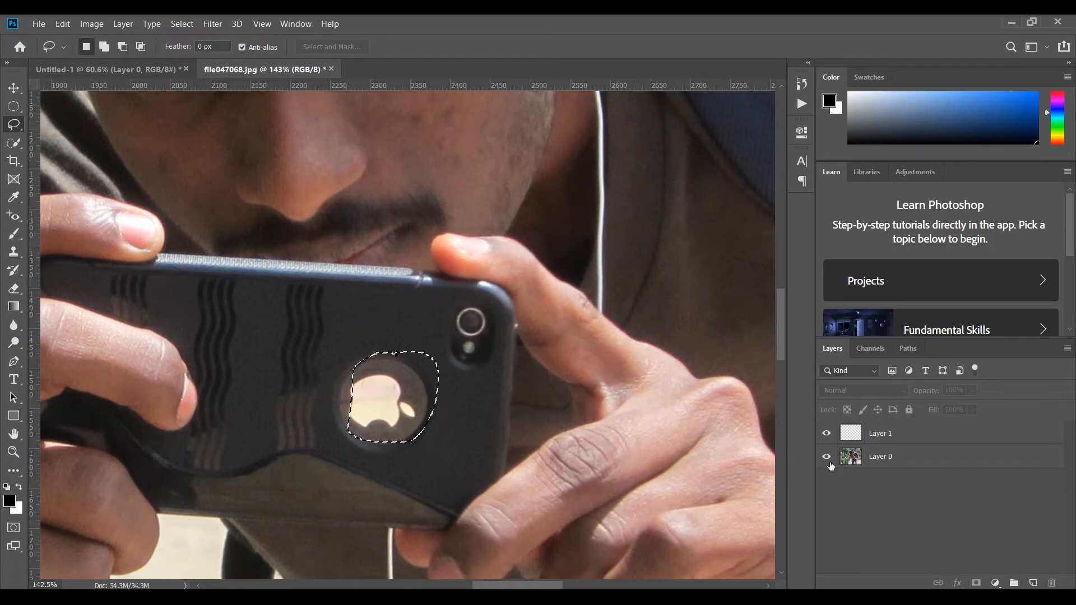
pyautogui.click(852, 463)
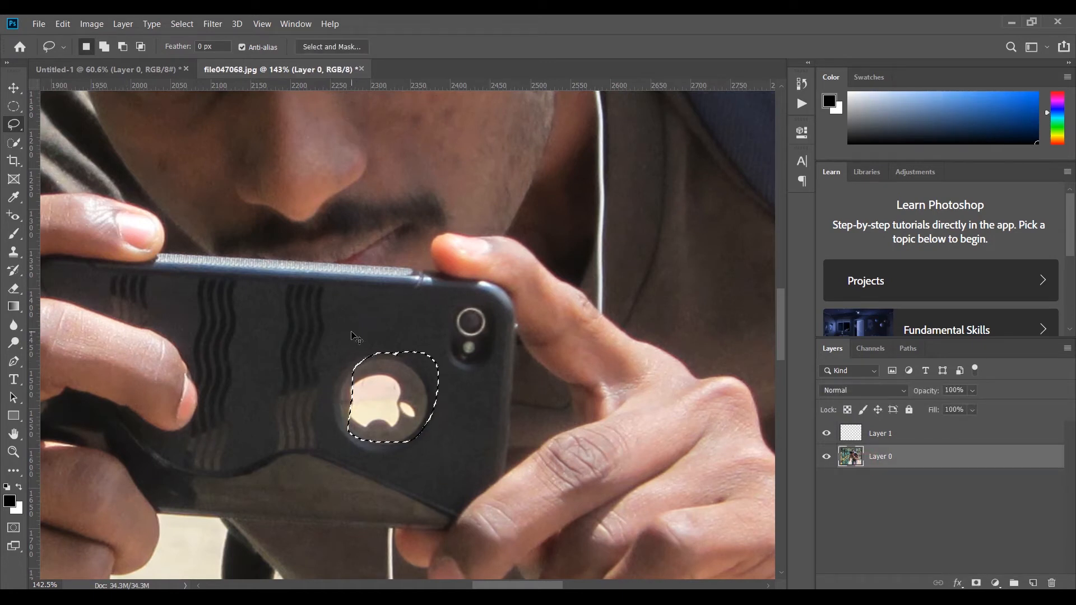
# Step: Clear the selection around the Apple logo and delete the empty Layer 1
pyautogui.click(403, 361)
pyautogui.click(890, 435)
pyautogui.press('Delete')
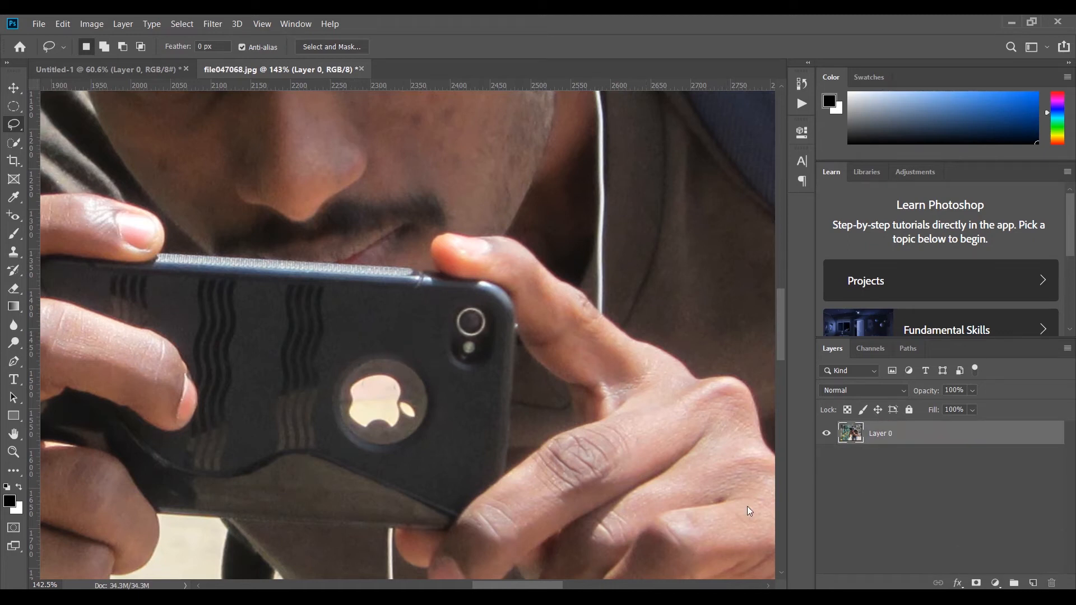
# Step: Switch to the Polygonal Lasso tool and start an outline along the phone's top edge and over the index fingertip
pyautogui.rightClick(14, 126)
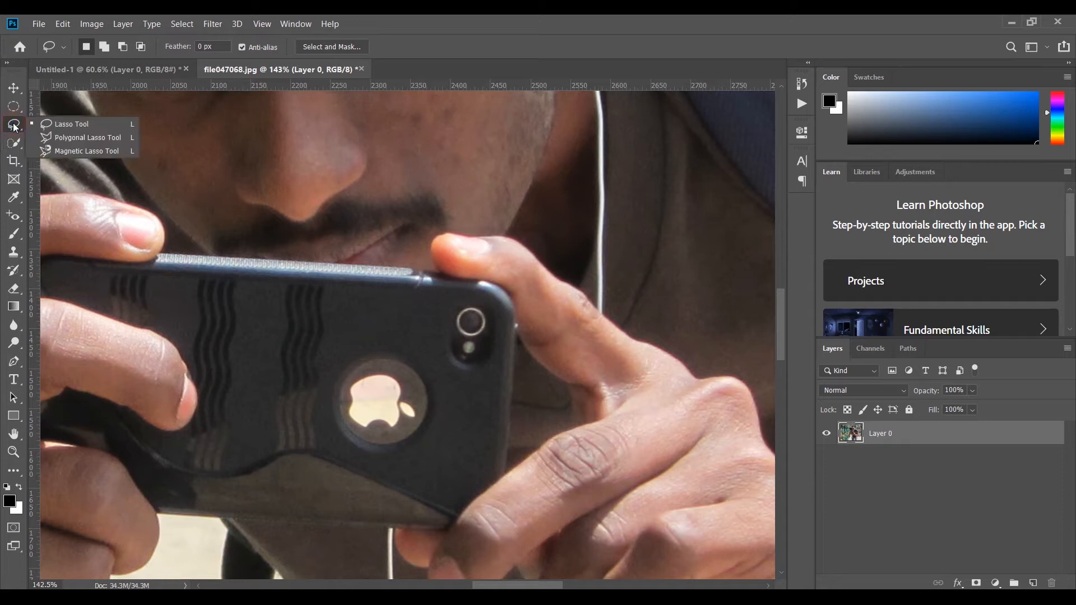
pyautogui.click(52, 137)
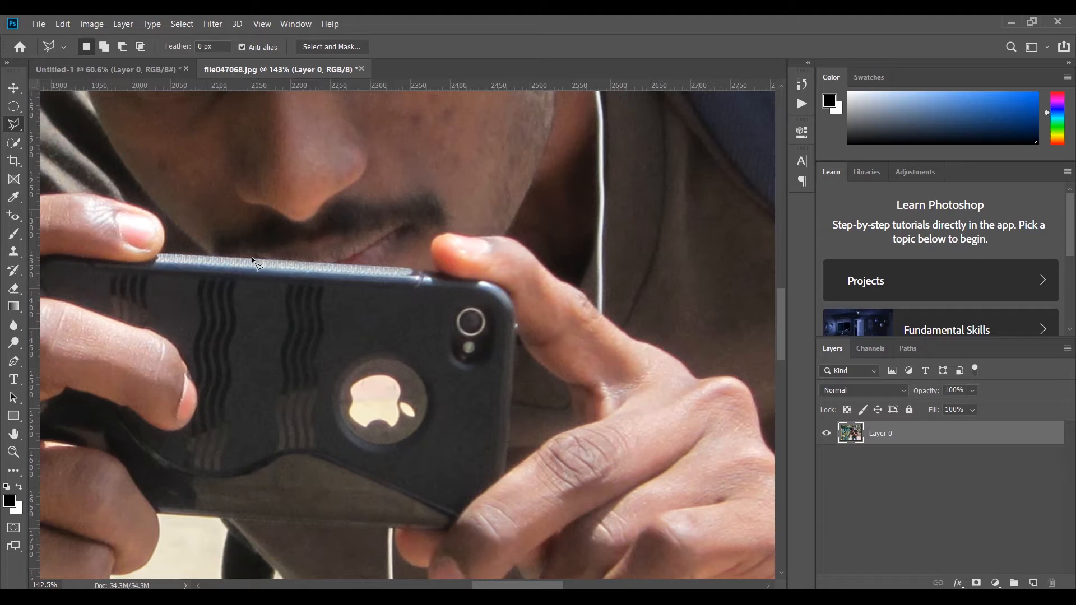
pyautogui.click(190, 256)
pyautogui.click(444, 233)
pyautogui.click(453, 233)
pyautogui.click(491, 233)
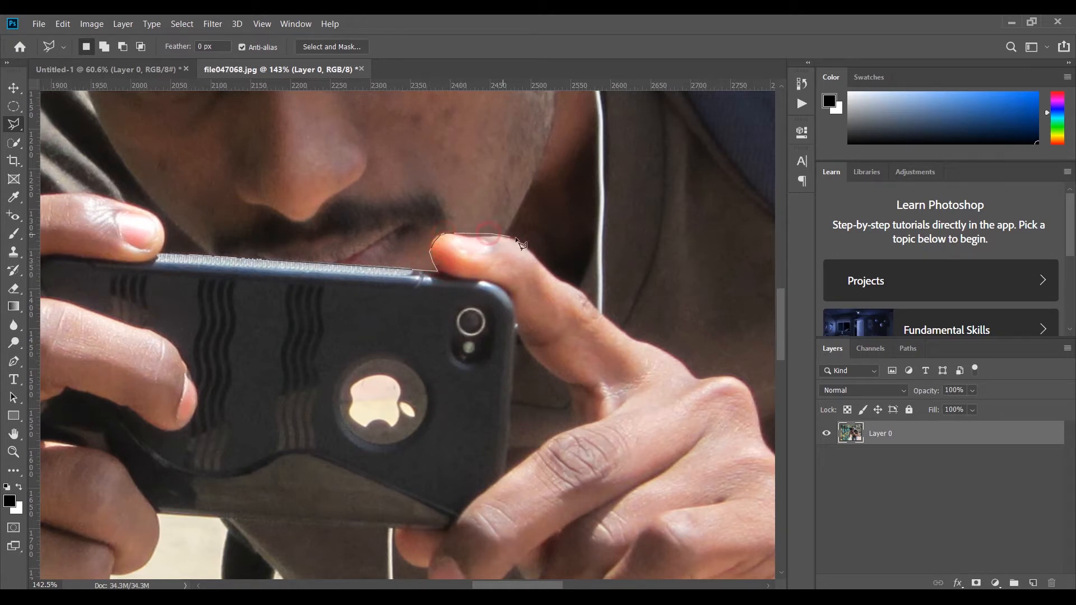
# Step: Continue the polygonal outline around the index finger and back along the phone's top edge, and cancel it
pyautogui.click(524, 241)
pyautogui.click(563, 254)
pyautogui.click(580, 292)
pyautogui.click(599, 314)
pyautogui.click(614, 324)
pyautogui.click(622, 334)
pyautogui.click(587, 397)
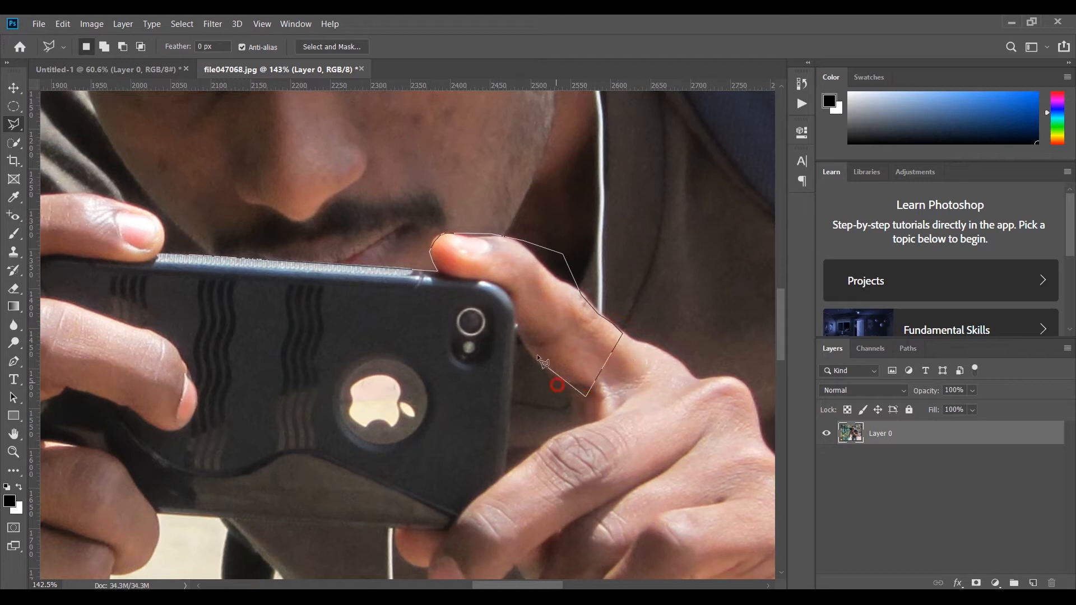
pyautogui.click(438, 271)
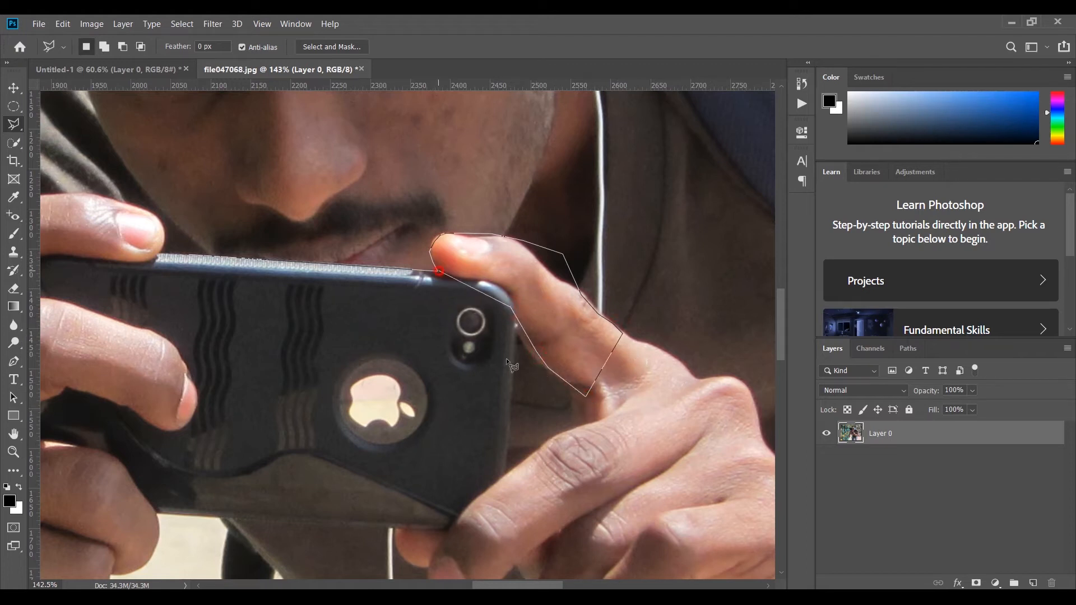
pyautogui.click(152, 257)
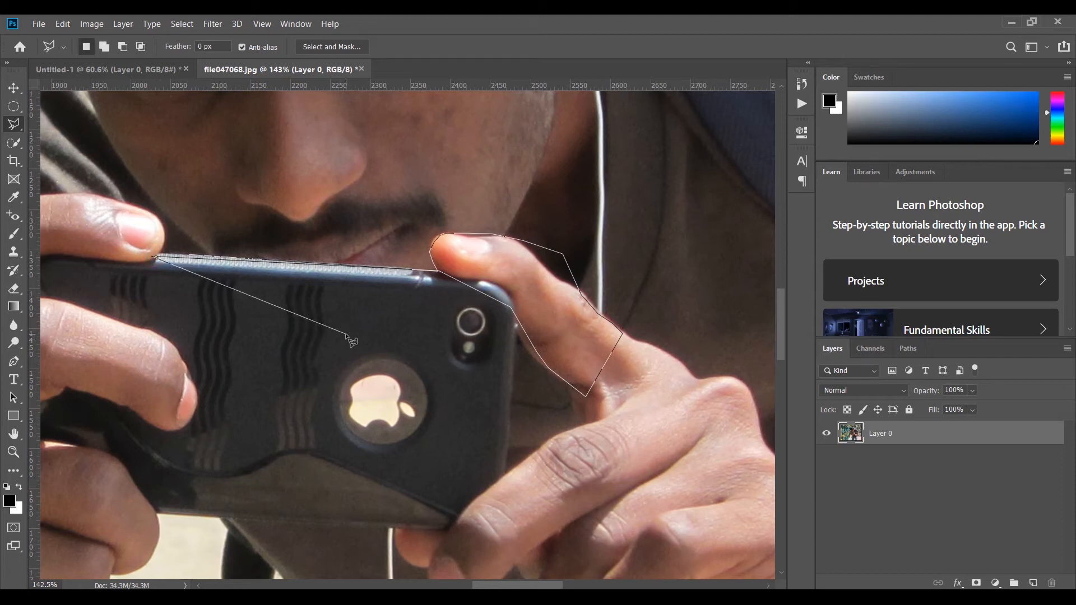
pyautogui.press('Escape')
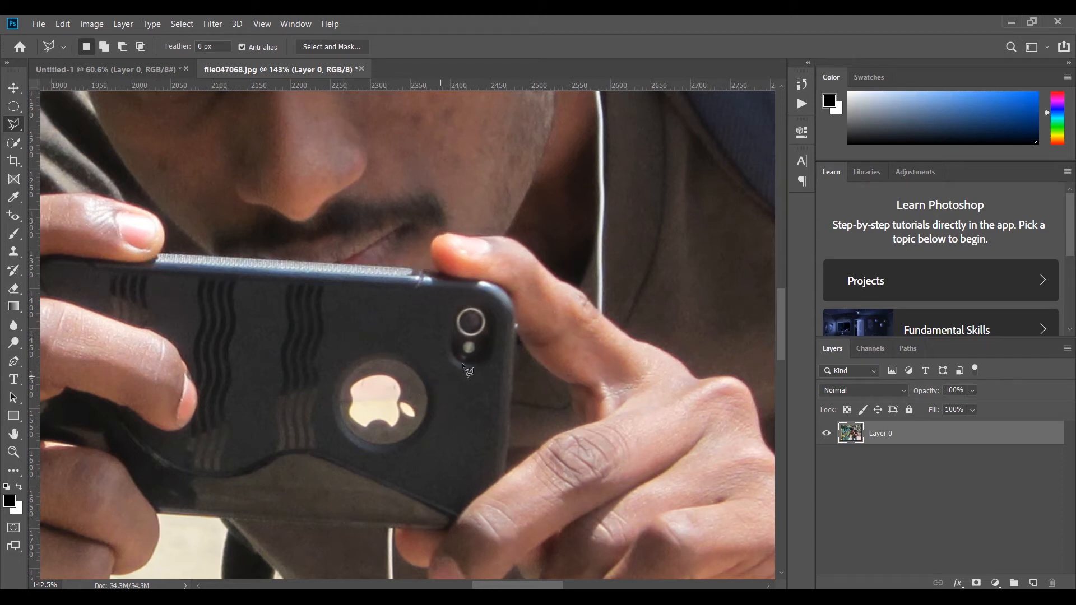
# Step: Outline the phone's camera corner and the hand with polygonal lasso points, and remove the points one at a time
pyautogui.click(384, 321)
pyautogui.click(556, 210)
pyautogui.click(635, 418)
pyautogui.click(426, 485)
pyautogui.click(503, 481)
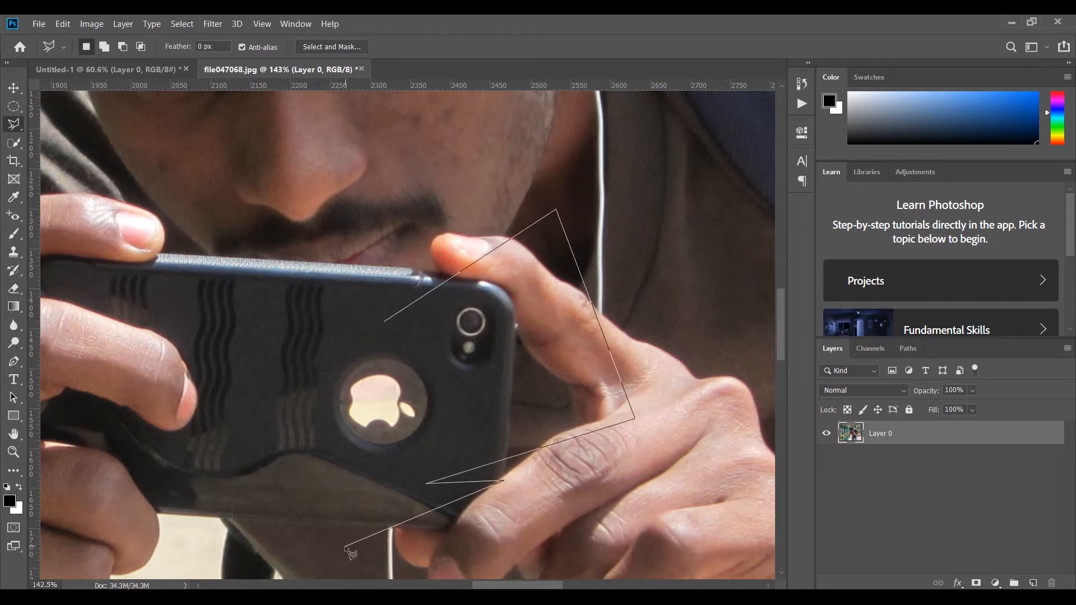
pyautogui.press('BackSpace')
pyautogui.press('BackSpace')
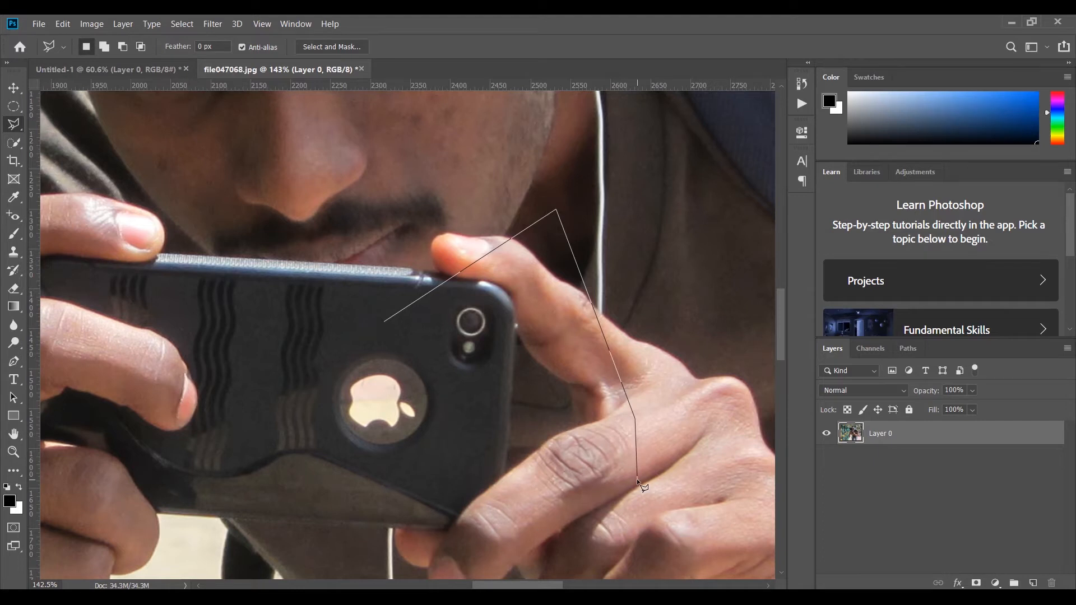
pyautogui.press('BackSpace')
pyautogui.press('BackSpace')
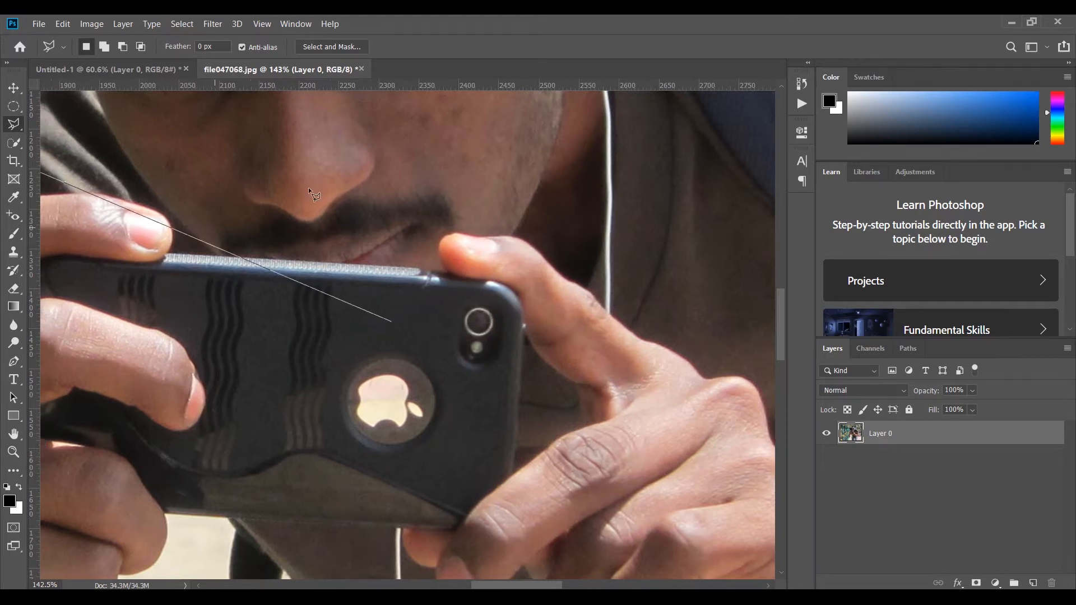
pyautogui.press('BackSpace')
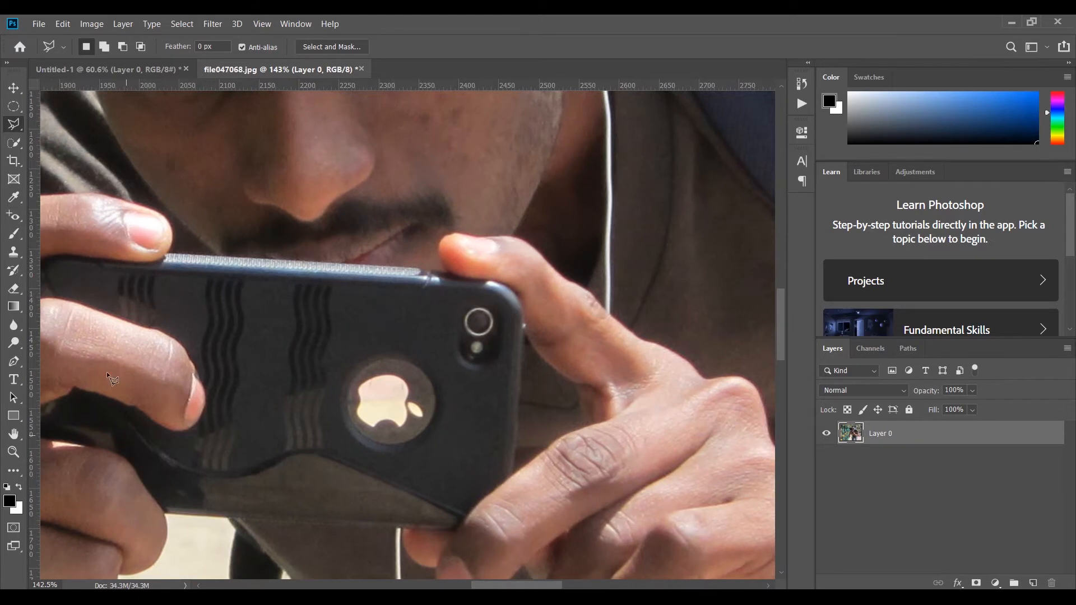
# Step: Switch to the Magnetic Lasso tool, trace along the fingers, the phone's top edge and the hand, and cancel the outline
pyautogui.click(16, 128)
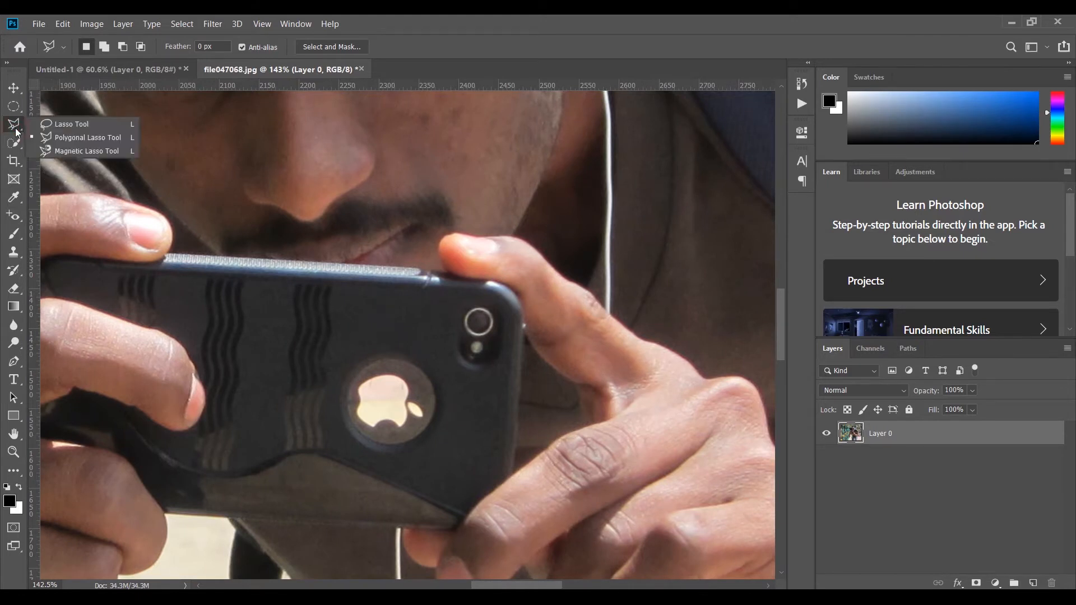
pyautogui.click(83, 153)
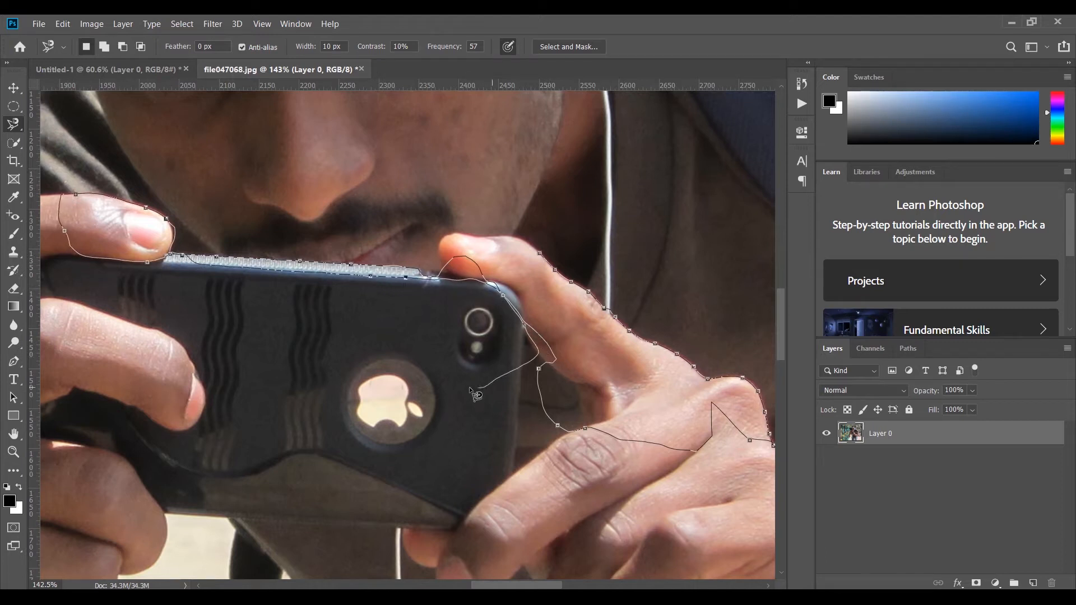
pyautogui.press('Escape')
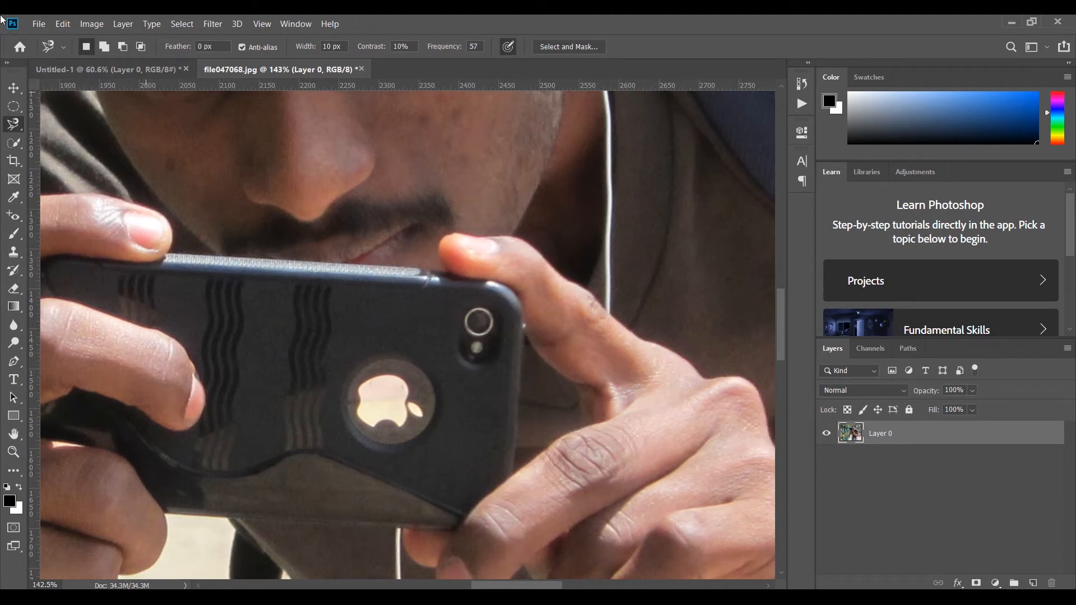
# Step: Select the round area around the Apple logo with the Quick Selection tool
pyautogui.click(12, 145)
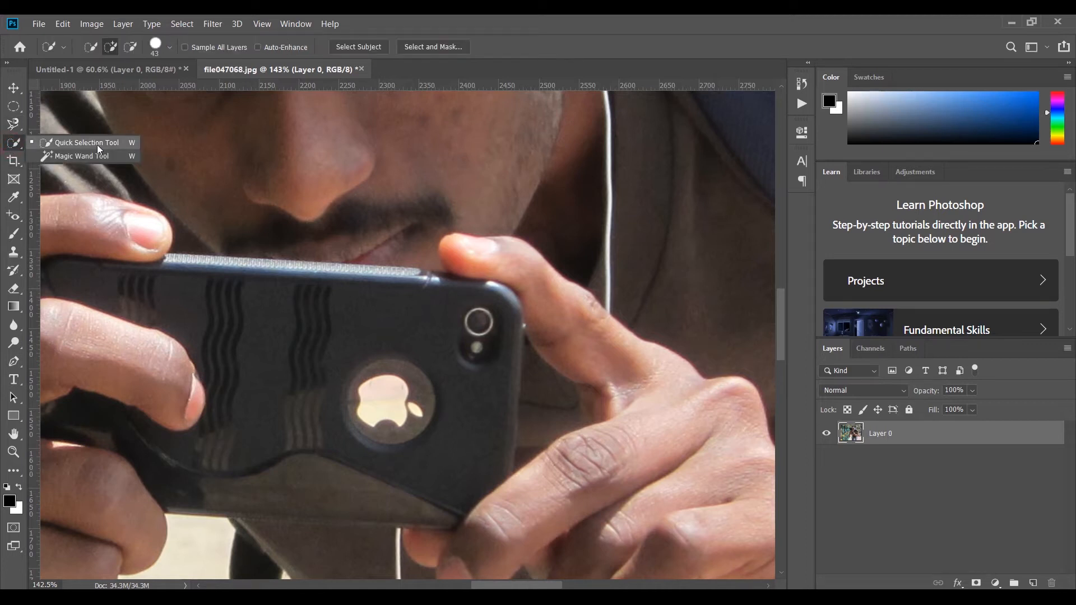
pyautogui.click(67, 143)
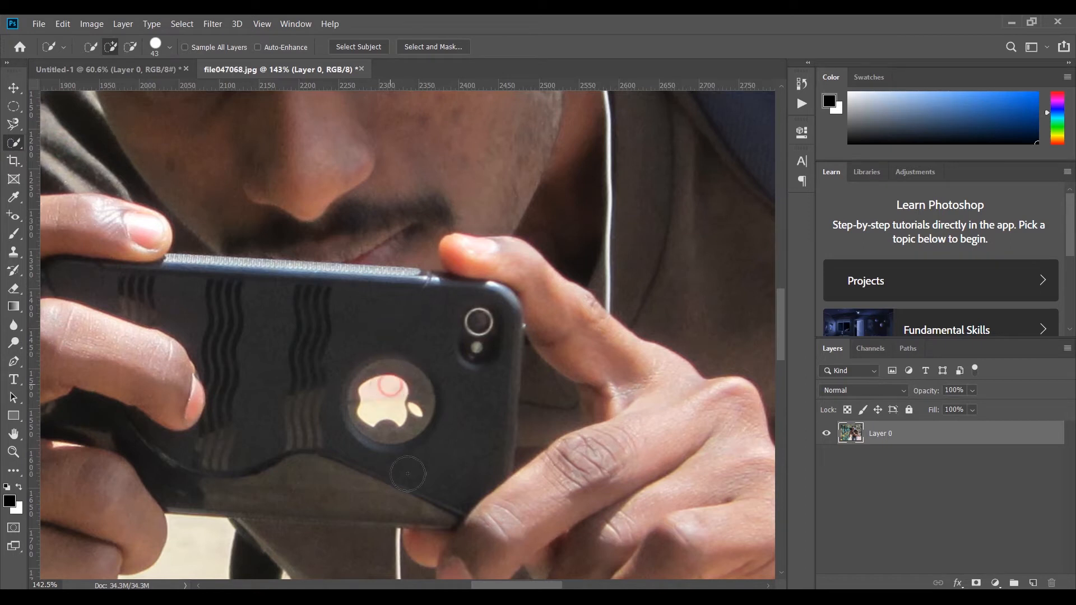
pyautogui.moveTo(380, 384)
pyautogui.mouseDown()
pyautogui.moveTo(374, 406)
pyautogui.moveTo(389, 392)
pyautogui.moveTo(373, 393)
pyautogui.moveTo(368, 432)
pyautogui.moveTo(388, 385)
pyautogui.moveTo(362, 426)
pyautogui.moveTo(387, 432)
pyautogui.moveTo(401, 387)
pyautogui.moveTo(337, 445)
pyautogui.mouseUp()
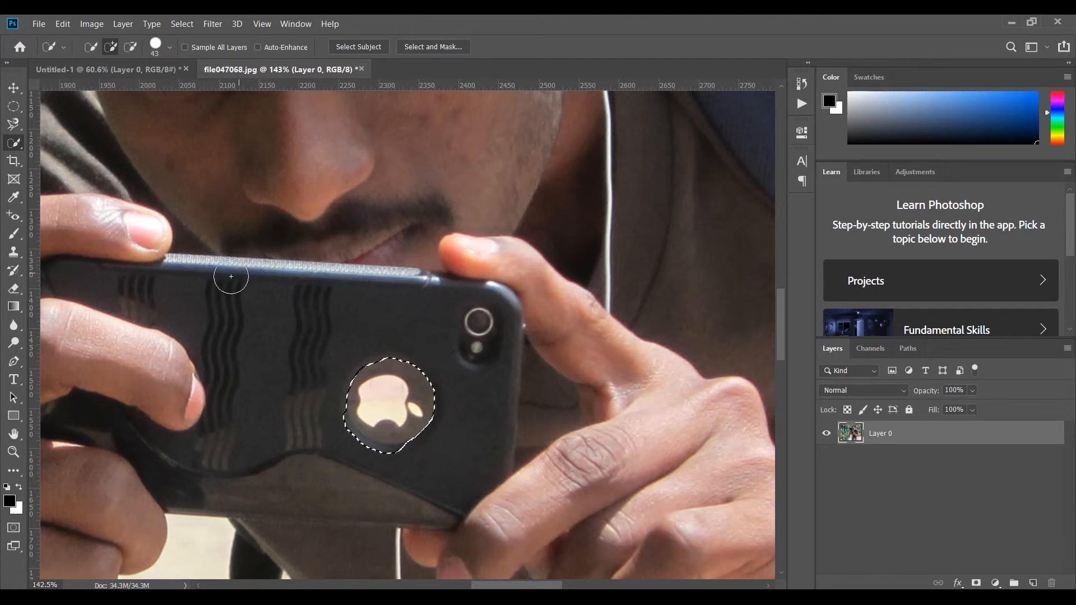
# Step: Extend the quick selection over the whole back of the phone and along its top edge
pyautogui.moveTo(209, 278)
pyautogui.mouseDown()
pyautogui.moveTo(207, 293)
pyautogui.moveTo(383, 305)
pyautogui.moveTo(379, 335)
pyautogui.mouseUp()
pyautogui.press('alt')
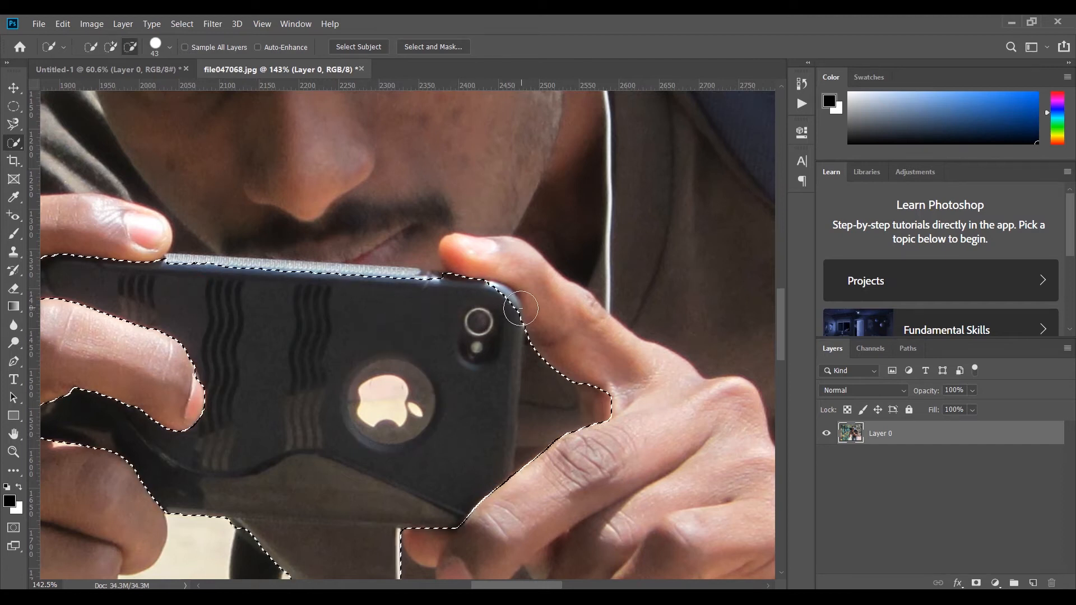
pyautogui.scroll(-2, 520, 309)
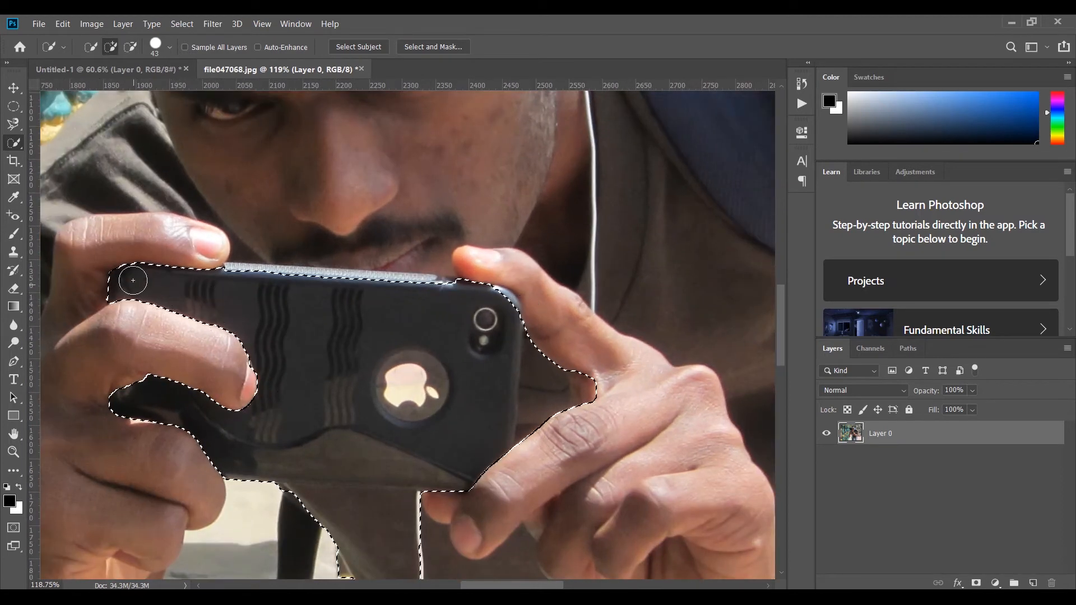
pyautogui.moveTo(242, 274); pyautogui.dragTo(266, 290)
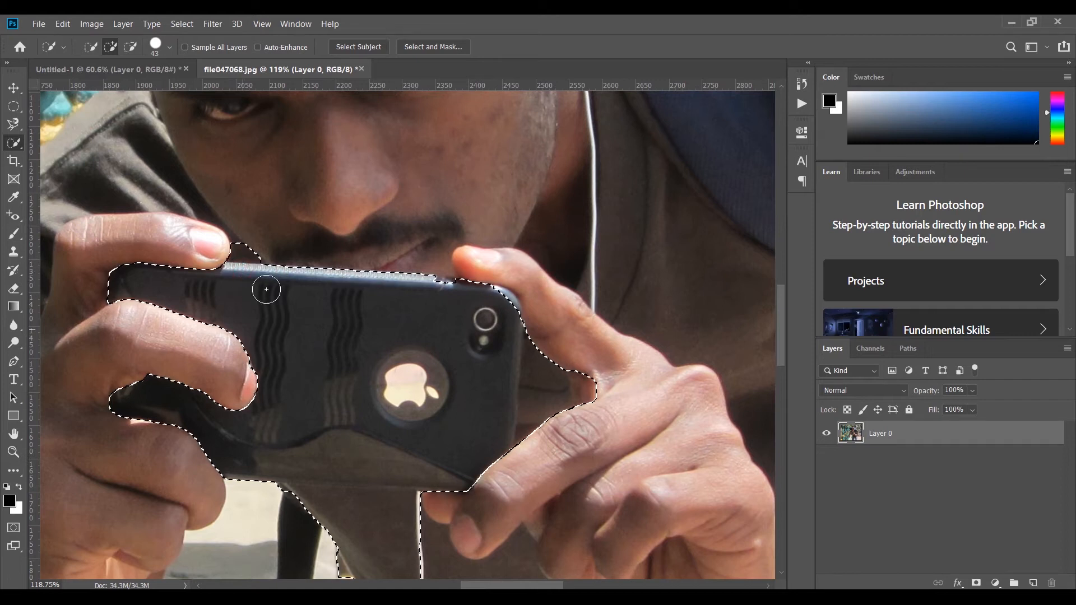
pyautogui.click(440, 294)
pyautogui.scroll(-3, 404, 457)
pyautogui.scroll(1, 276, 395)
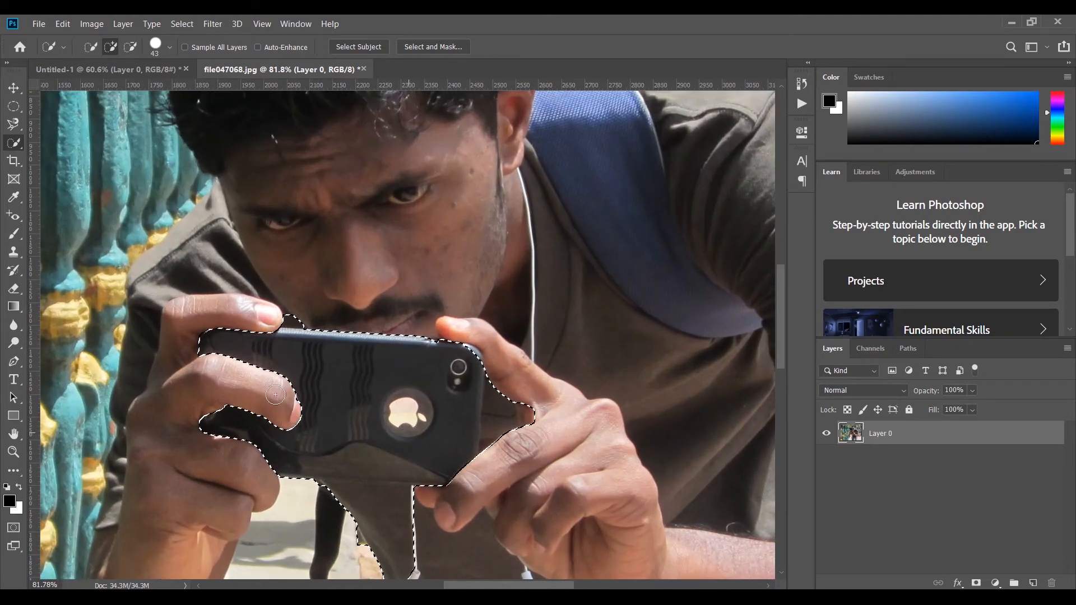
# Step: Replace the phone selection with Magic Wand selections of the Apple logo, the face and the blue backpack strap in turn, and deselect
pyautogui.rightClick(14, 143)
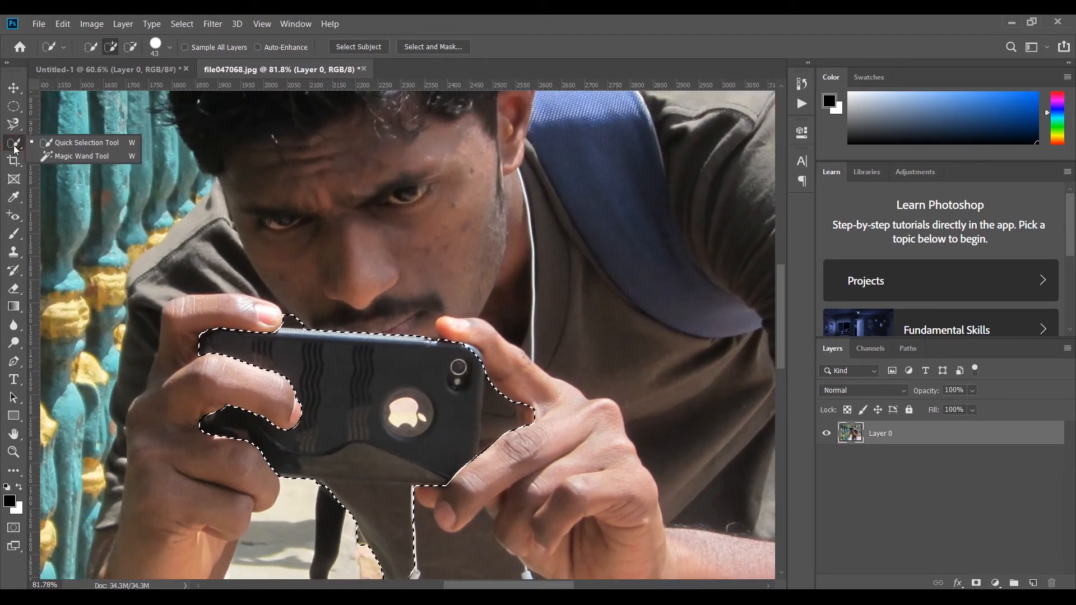
pyautogui.click(83, 156)
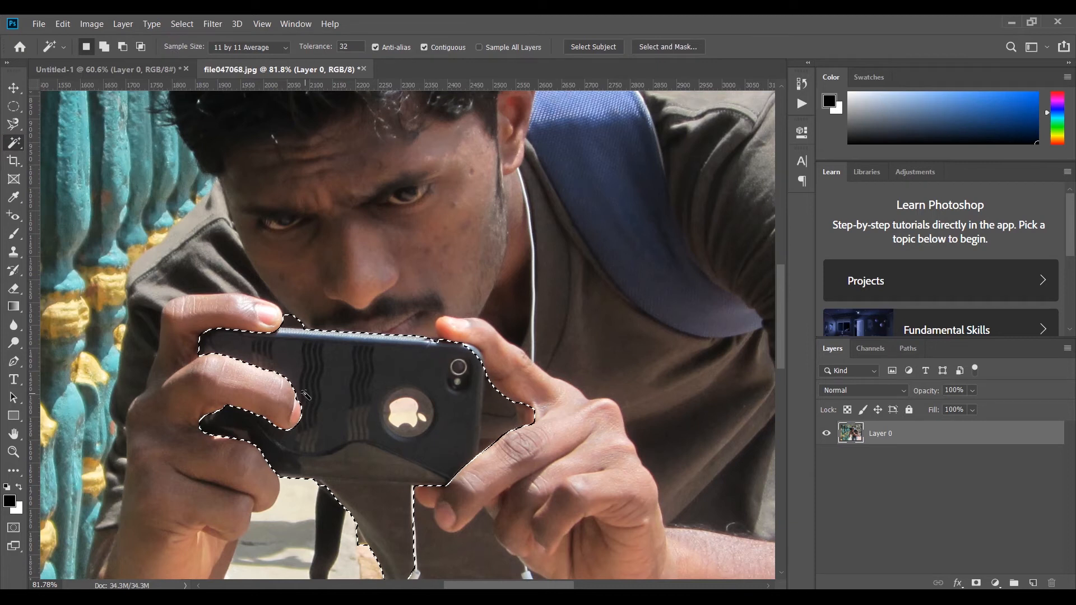
pyautogui.hotkey('ctrl', 'd')
pyautogui.click(402, 420)
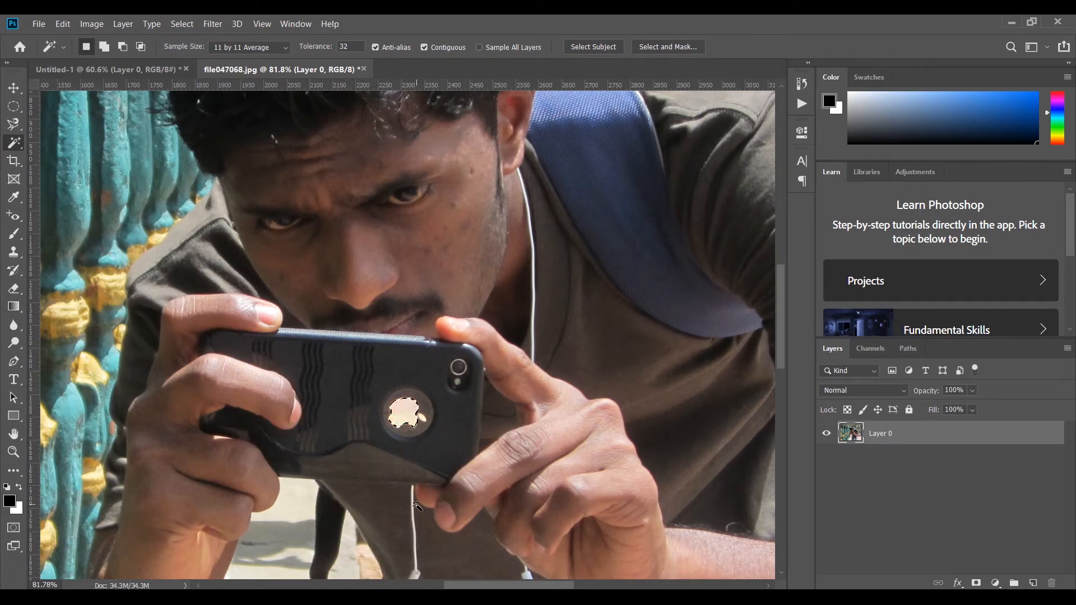
pyautogui.click(461, 248)
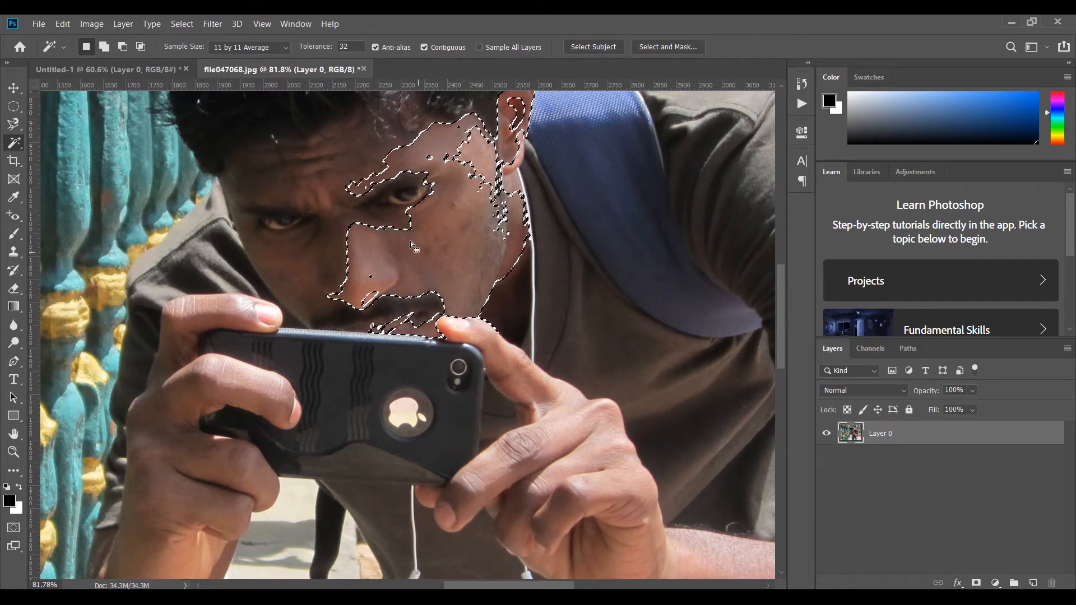
pyautogui.click(611, 204)
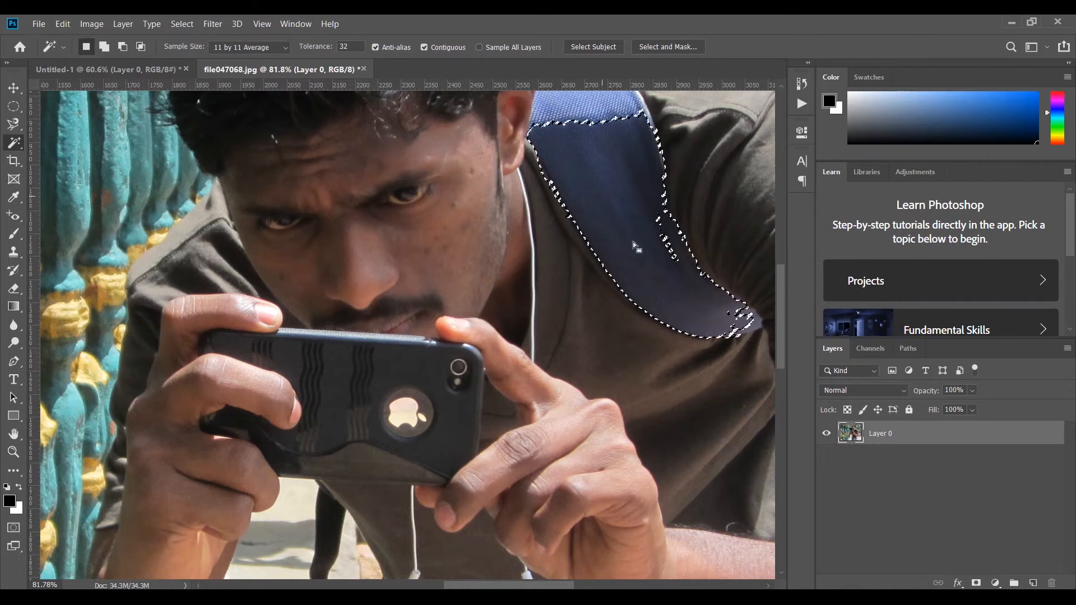
pyautogui.hotkey('ctrl', 'd')
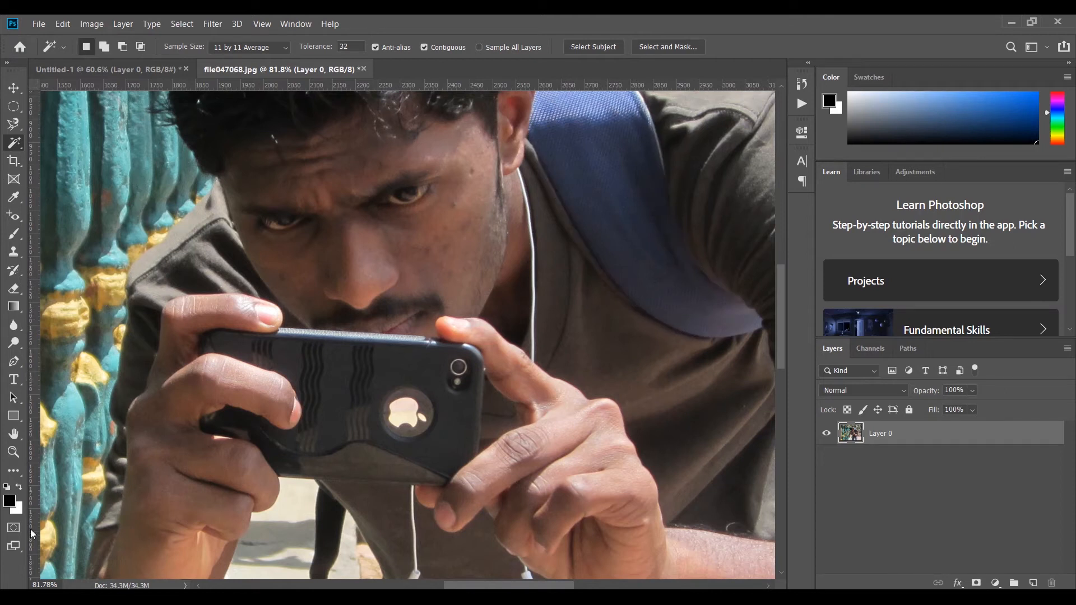
# Step: Crop the photo tightly around the man with the phone, trimming the top and both sides, and undo the crop
pyautogui.click(13, 161)
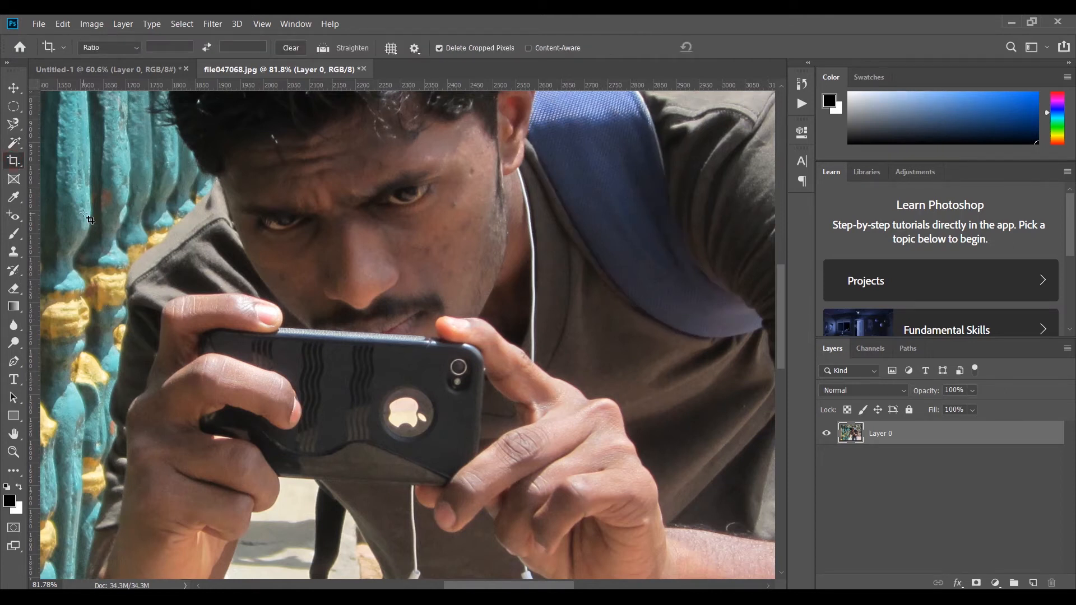
pyautogui.rightClick(14, 165)
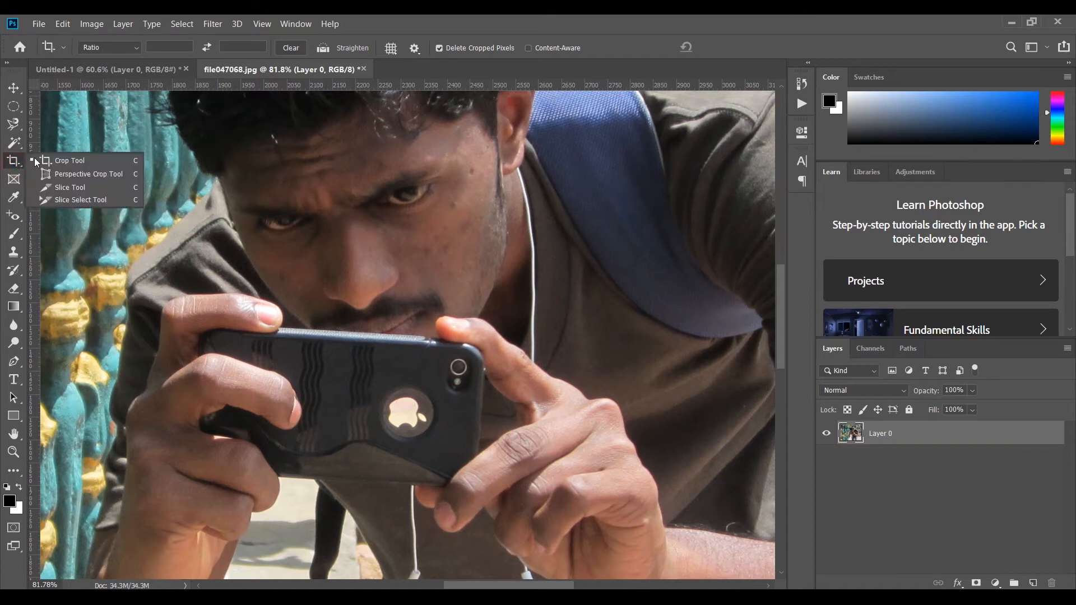
pyautogui.click(69, 161)
pyautogui.scroll(-5, 456, 261)
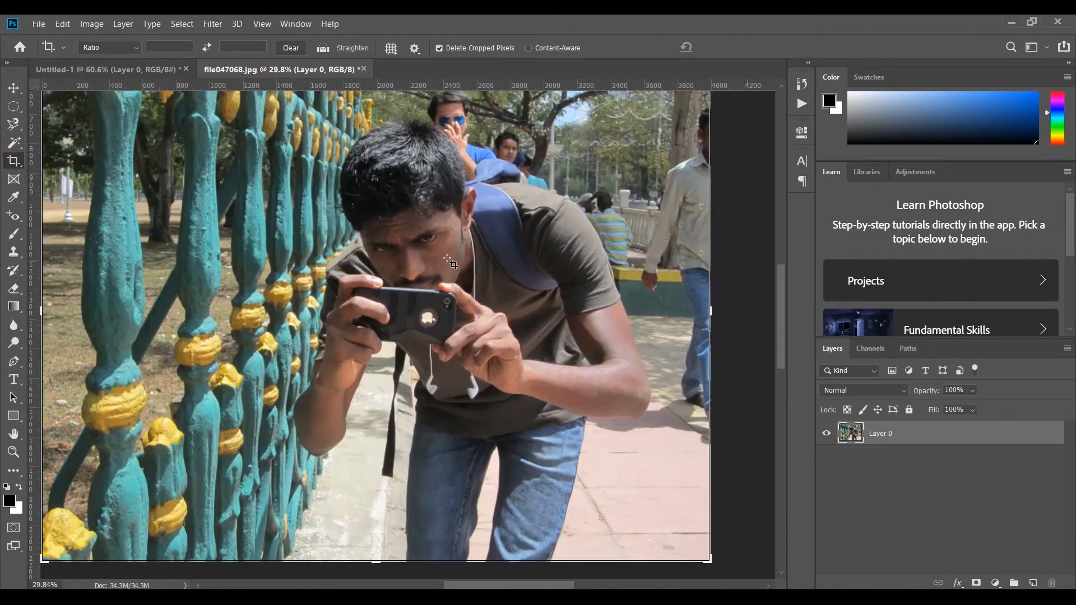
pyautogui.scroll(-3, 455, 261)
pyautogui.scroll(1, 455, 261)
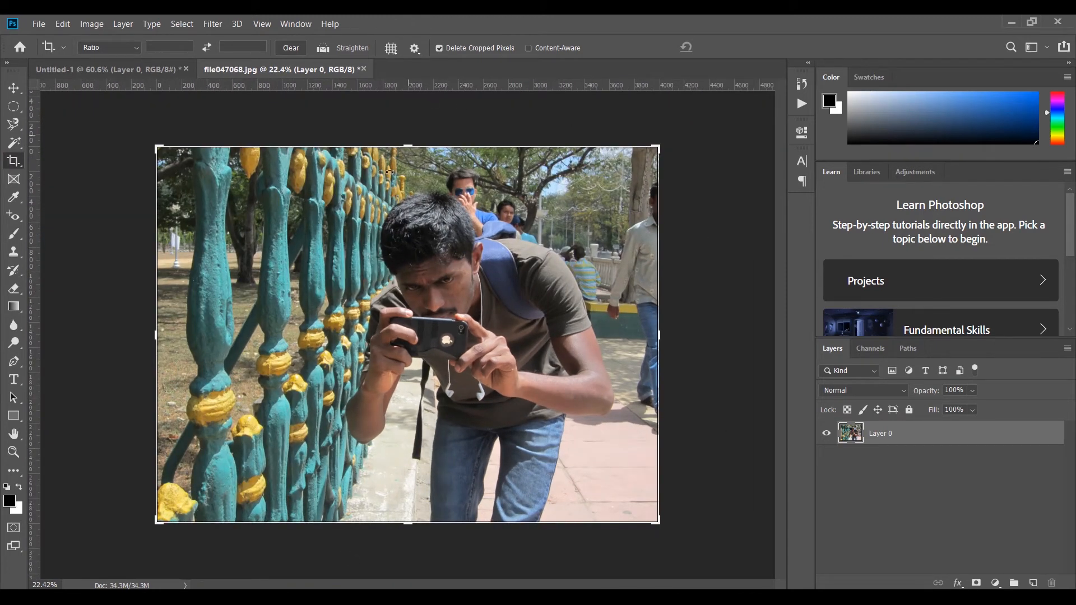
pyautogui.moveTo(407, 141); pyautogui.dragTo(443, 170)
pyautogui.moveTo(659, 336)
pyautogui.mouseDown()
pyautogui.moveTo(606, 338)
pyautogui.moveTo(649, 343)
pyautogui.mouseUp()
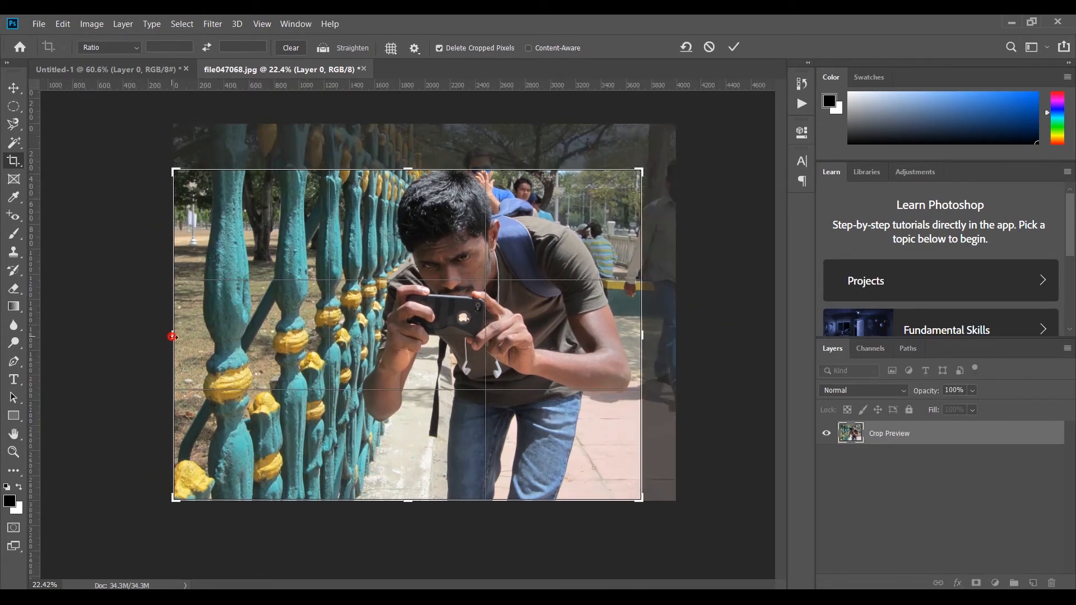
pyautogui.moveTo(171, 336); pyautogui.dragTo(265, 340)
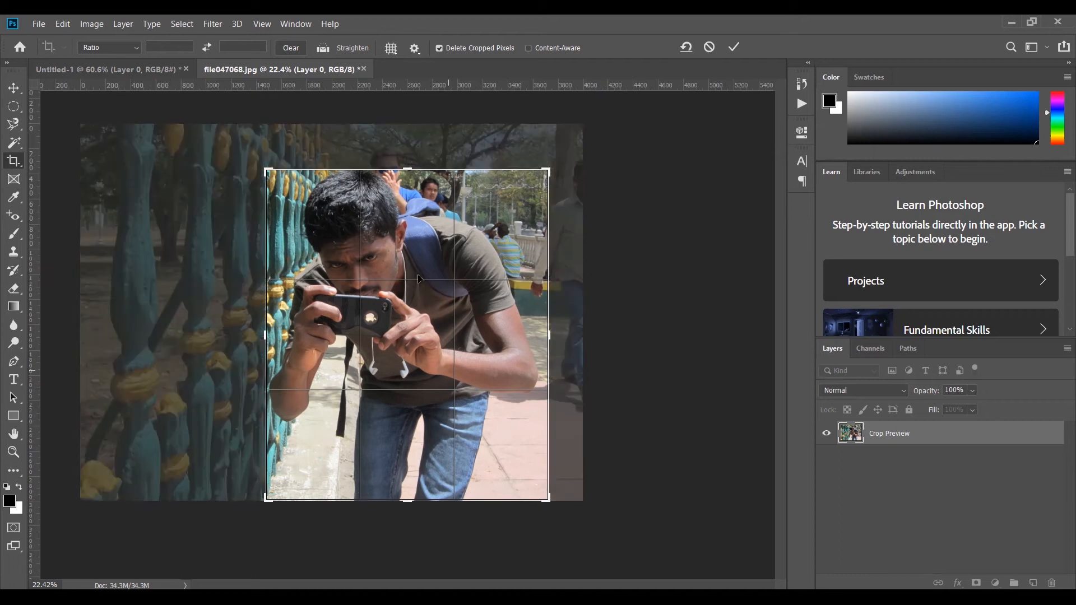
pyautogui.press('Return')
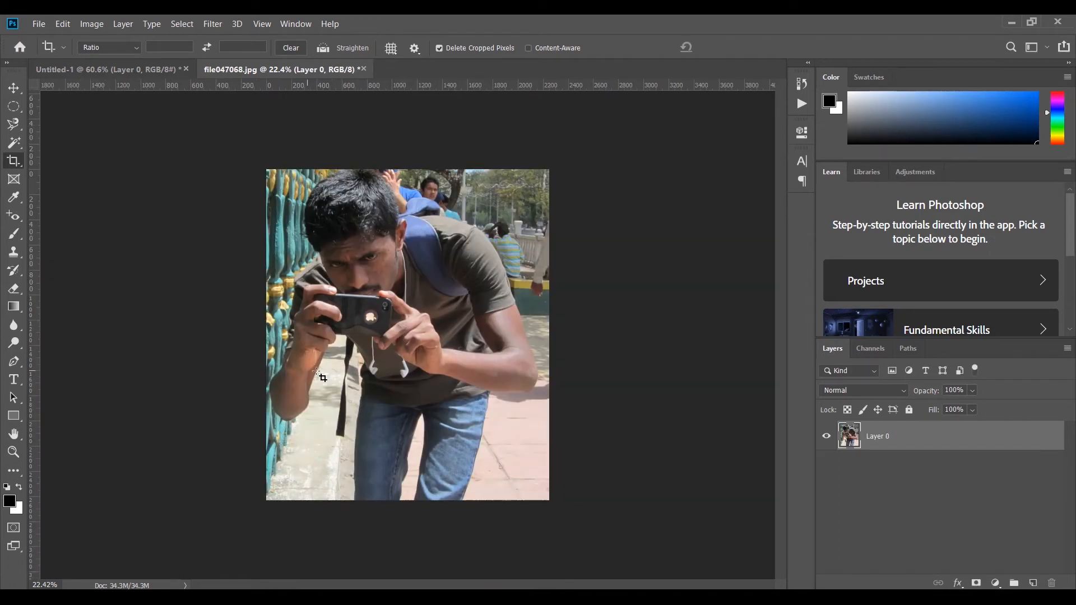
pyautogui.hotkey('ctrl', 'z')
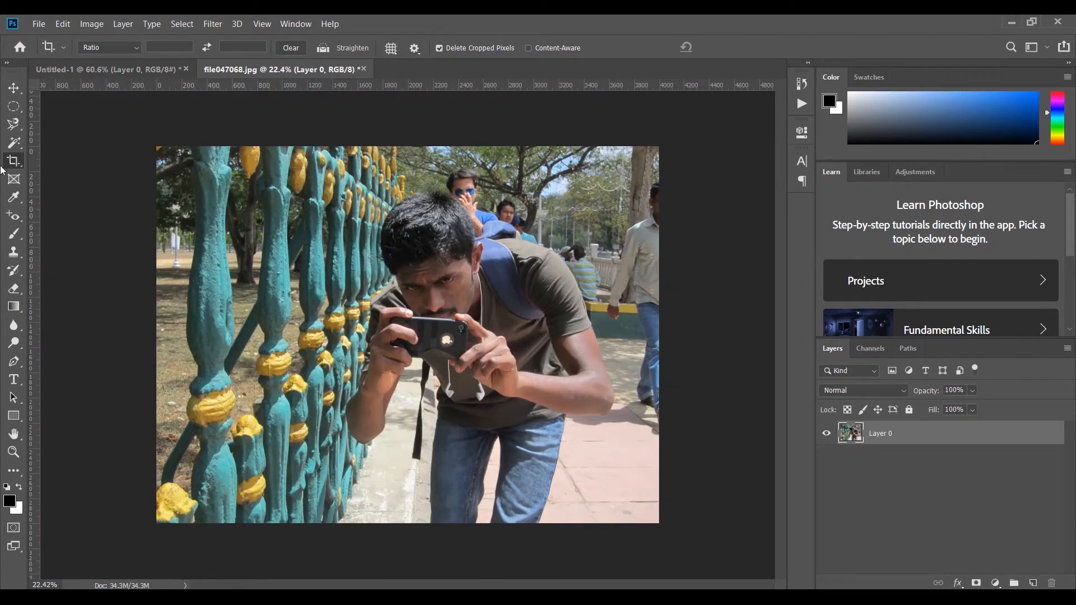
# Step: Sample a colour near the man's neck with the Eyedropper tool, and set the foreground colour to ff2a00
pyautogui.click(15, 182)
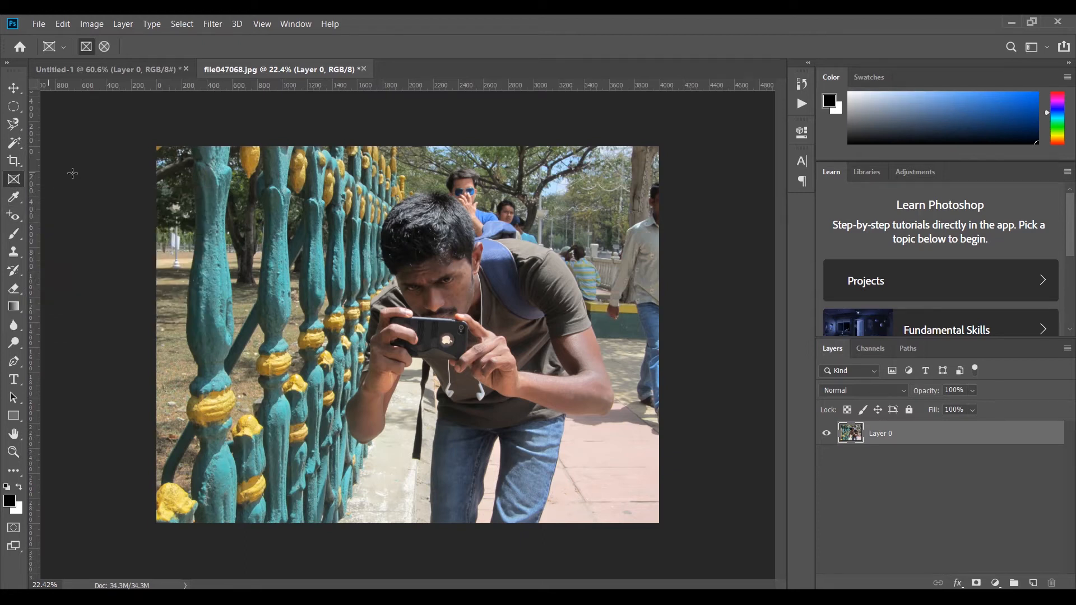
pyautogui.click(14, 197)
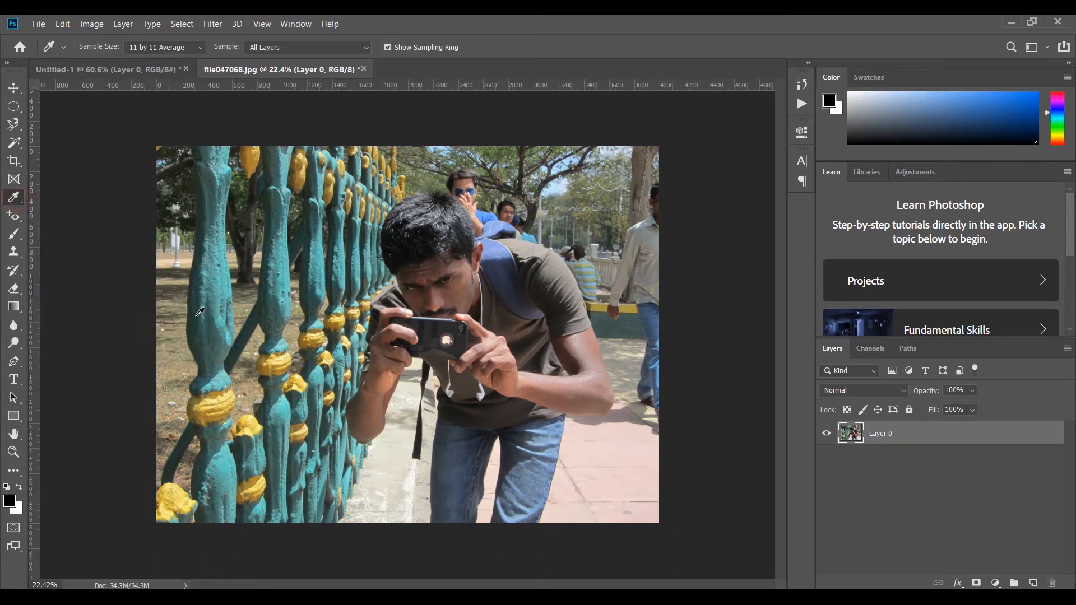
pyautogui.moveTo(465, 300); pyautogui.dragTo(471, 290)
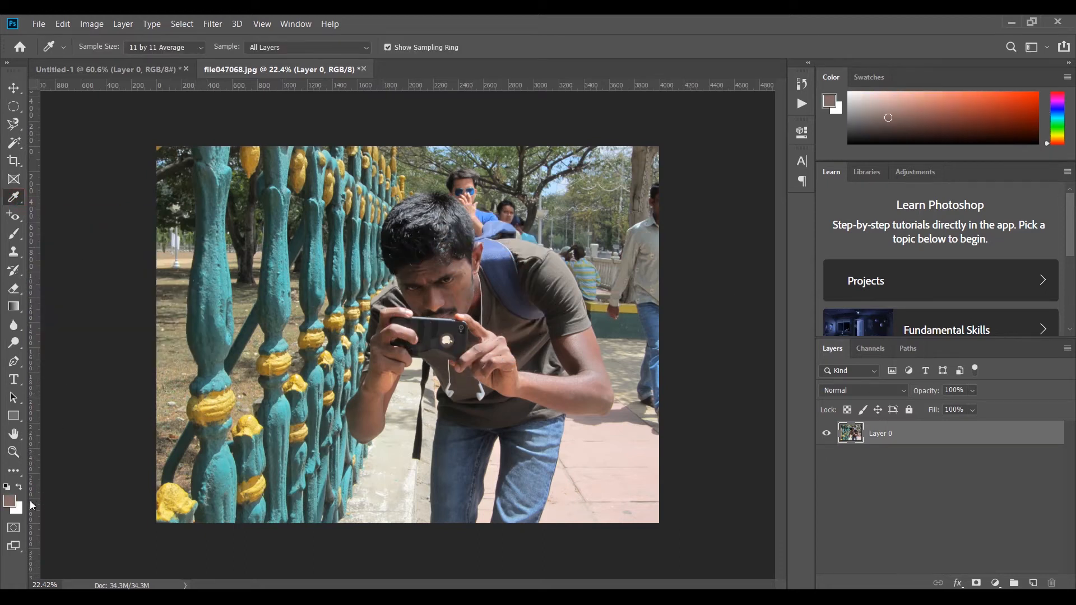
pyautogui.click(14, 506)
pyautogui.moveTo(643, 131); pyautogui.dragTo(831, 32)
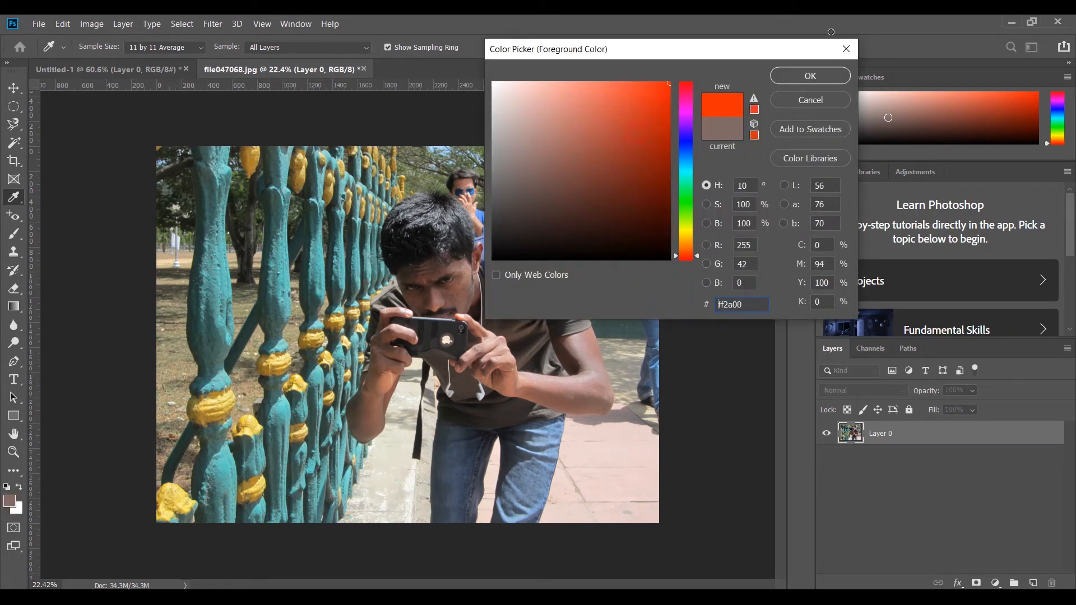
pyautogui.click(802, 76)
# Step: Sample the foreground colour from the man's shirt, and replace it with a dark tone near the top of the fence
pyautogui.click(576, 331)
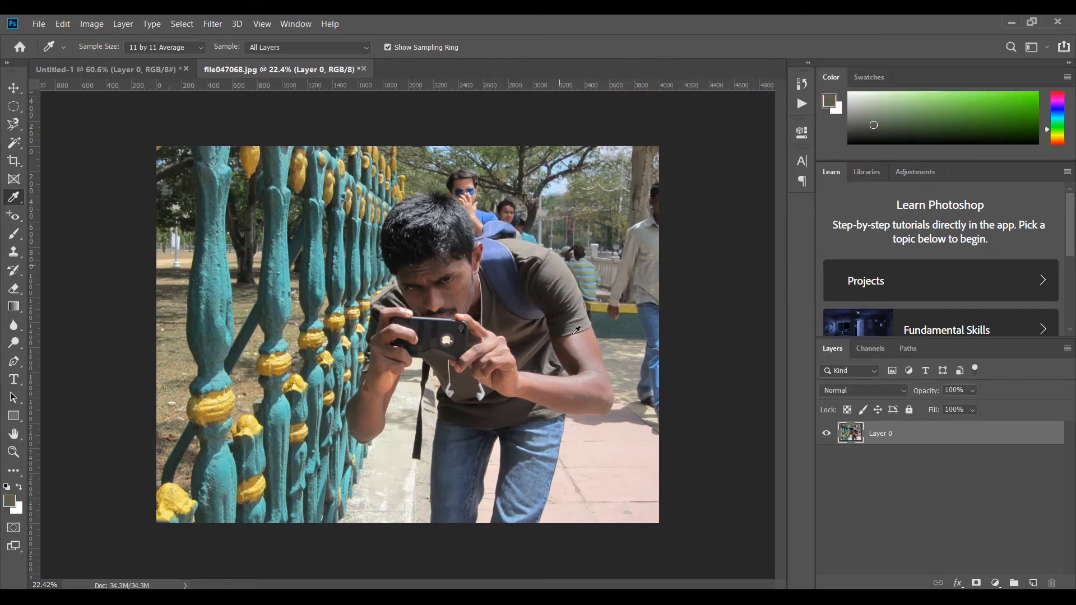
pyautogui.moveTo(550, 246)
pyautogui.mouseDown()
pyautogui.moveTo(557, 209)
pyautogui.moveTo(529, 125)
pyautogui.moveTo(244, 157)
pyautogui.moveTo(247, 143)
pyautogui.mouseUp()
pyautogui.click(251, 157)
# Step: Add an empty layer above Layer 0
pyautogui.click(922, 509)
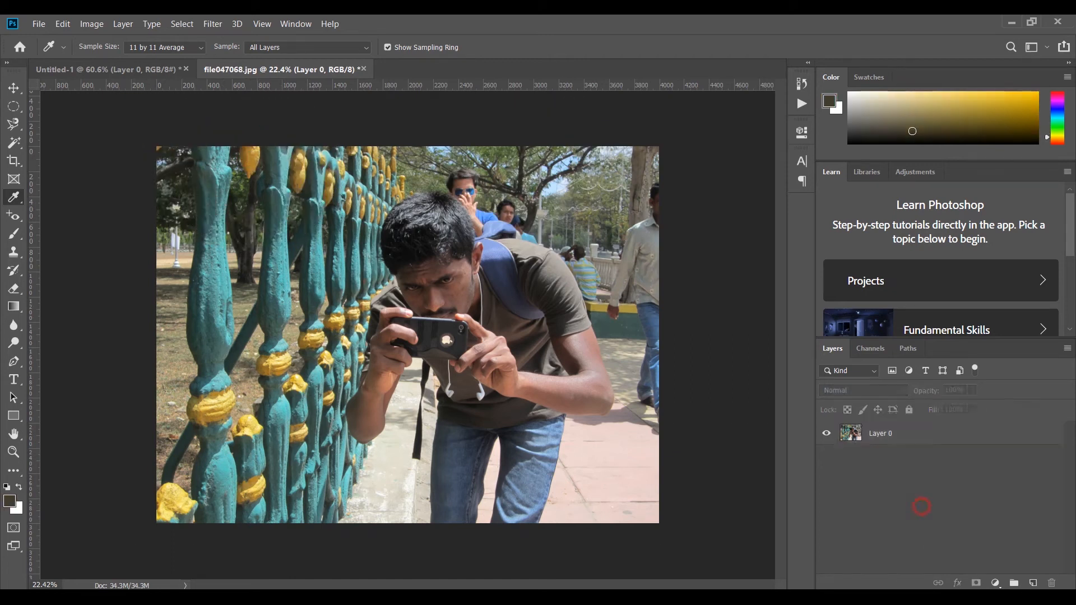
pyautogui.click(1034, 583)
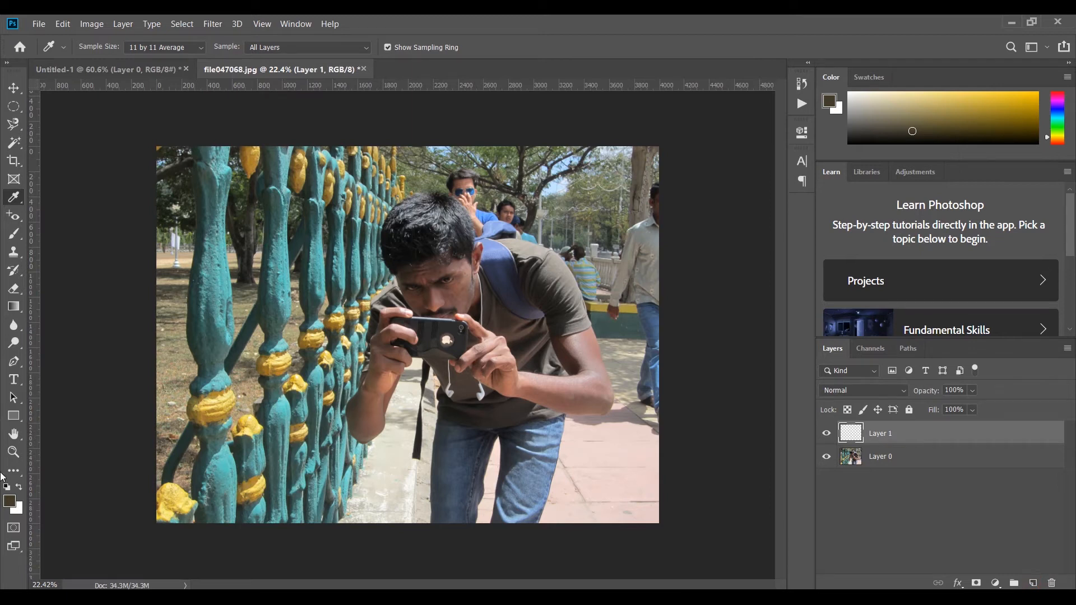
pyautogui.click(10, 502)
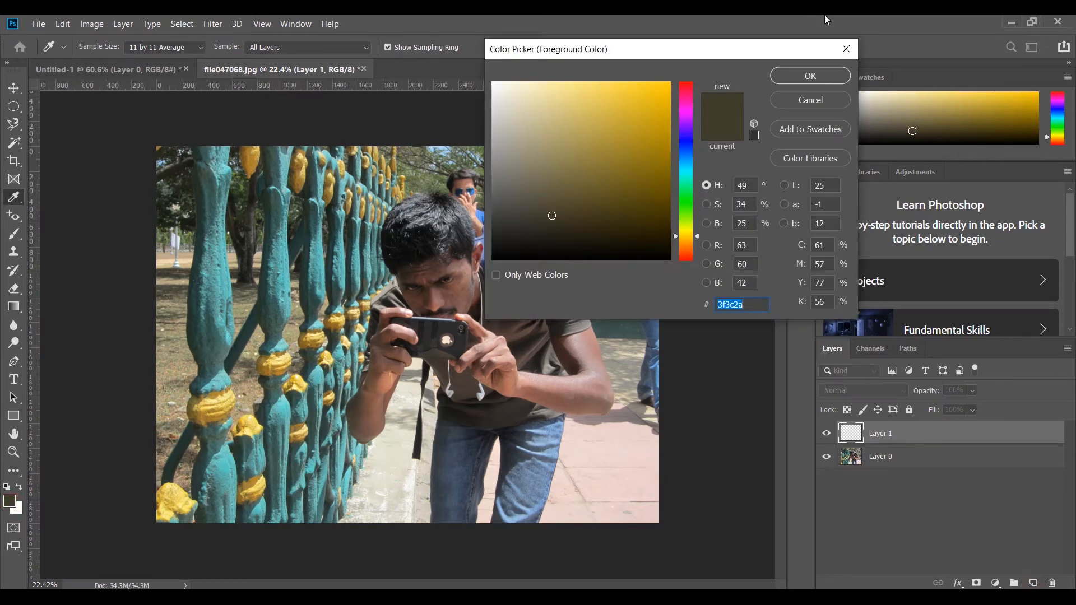
pyautogui.moveTo(685, 52); pyautogui.dragTo(767, 72)
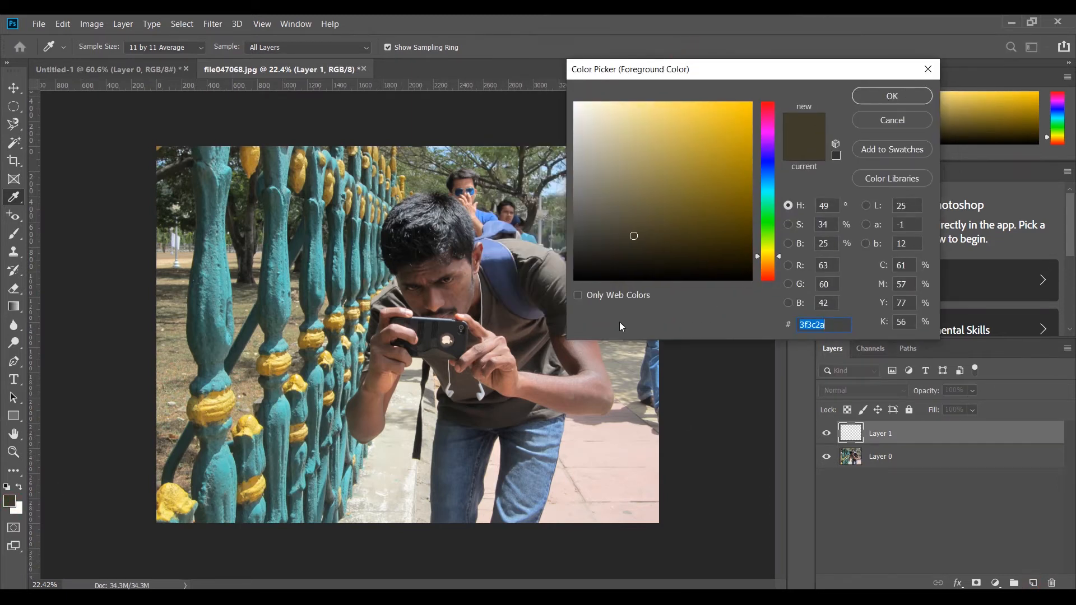
pyautogui.click(618, 397)
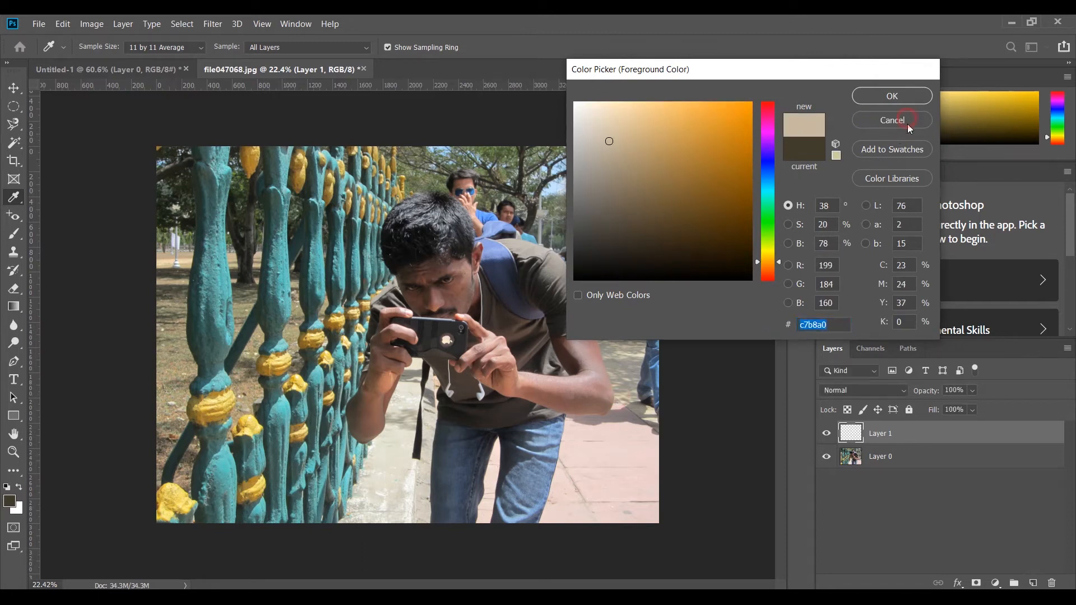
pyautogui.click(892, 121)
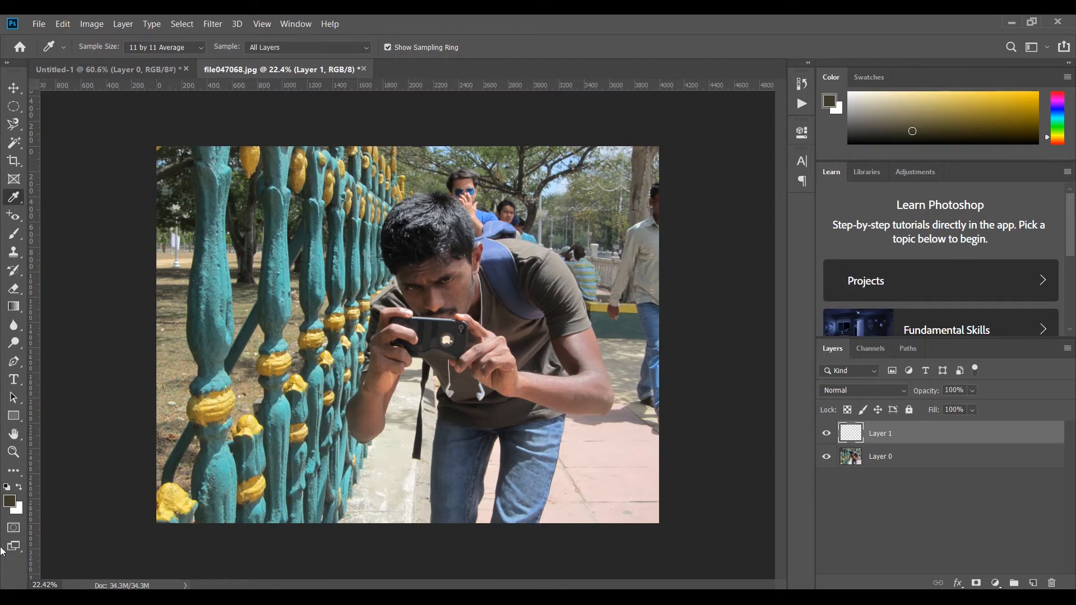
# Step: Set the foreground colour to the golden tone b68f3c, sampled from the yellow ornament near the top of the fence
pyautogui.click(9, 500)
pyautogui.moveTo(707, 78); pyautogui.dragTo(752, 64)
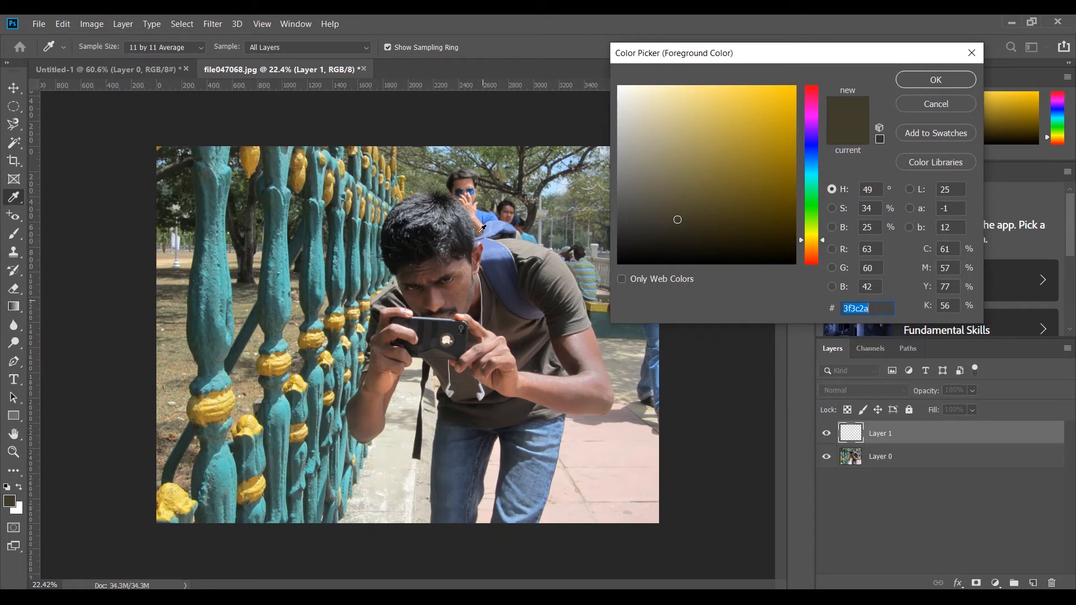
pyautogui.click(257, 155)
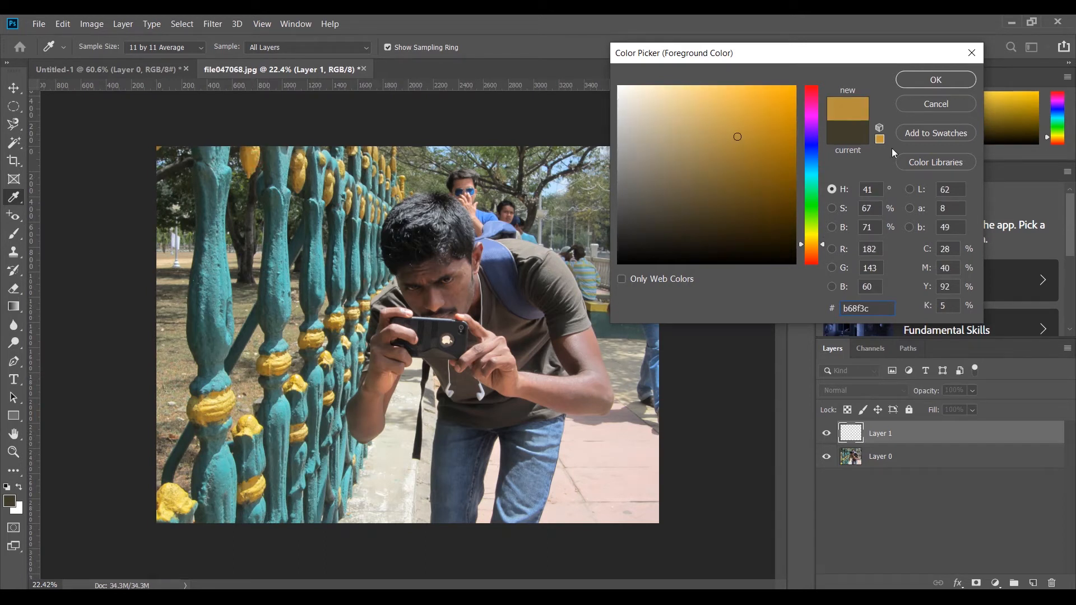
pyautogui.click(940, 79)
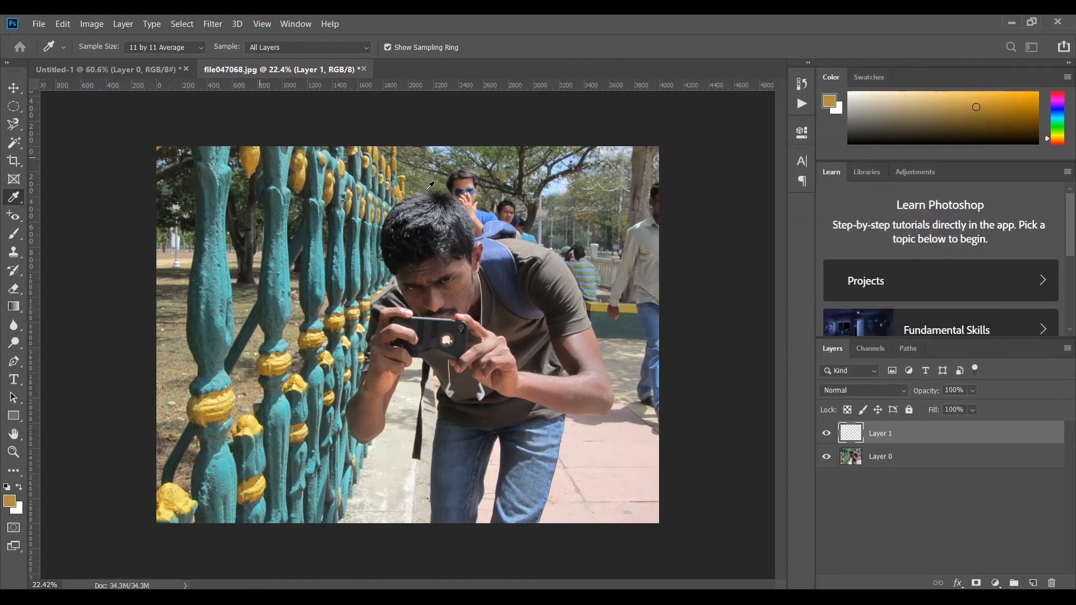
# Step: Try the Red Eye tool on the man's eye nearest his visible ear while Layer 1 is active
pyautogui.rightClick(21, 203)
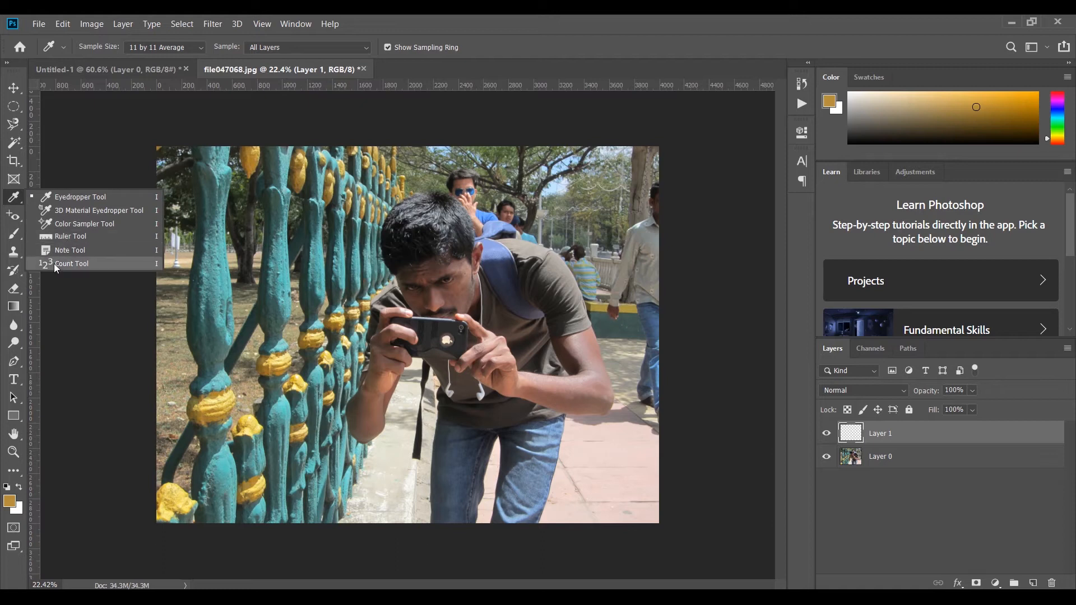
pyautogui.click(56, 236)
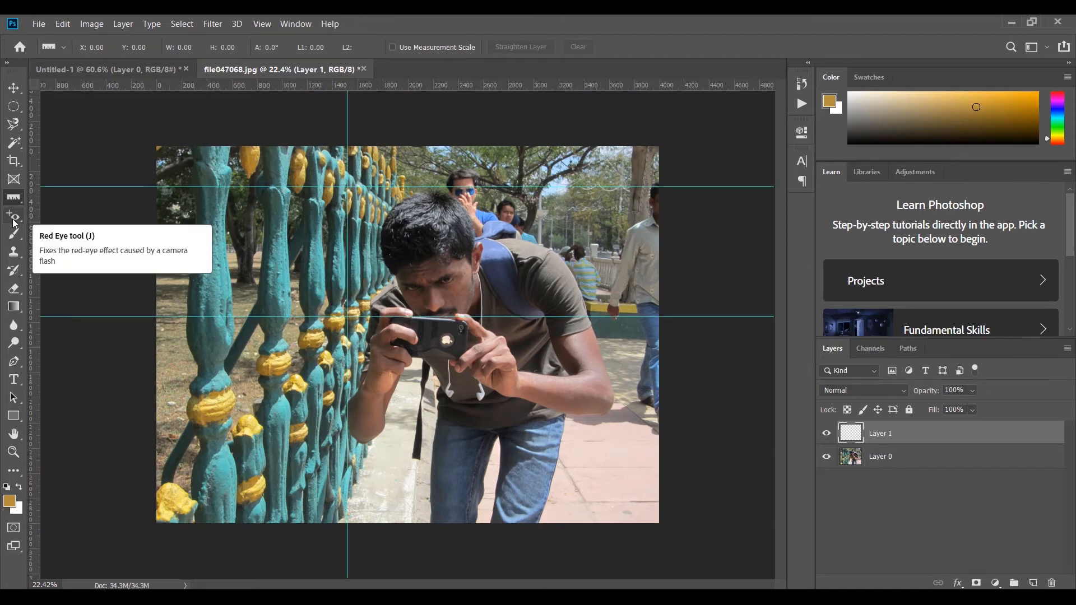
pyautogui.click(14, 222)
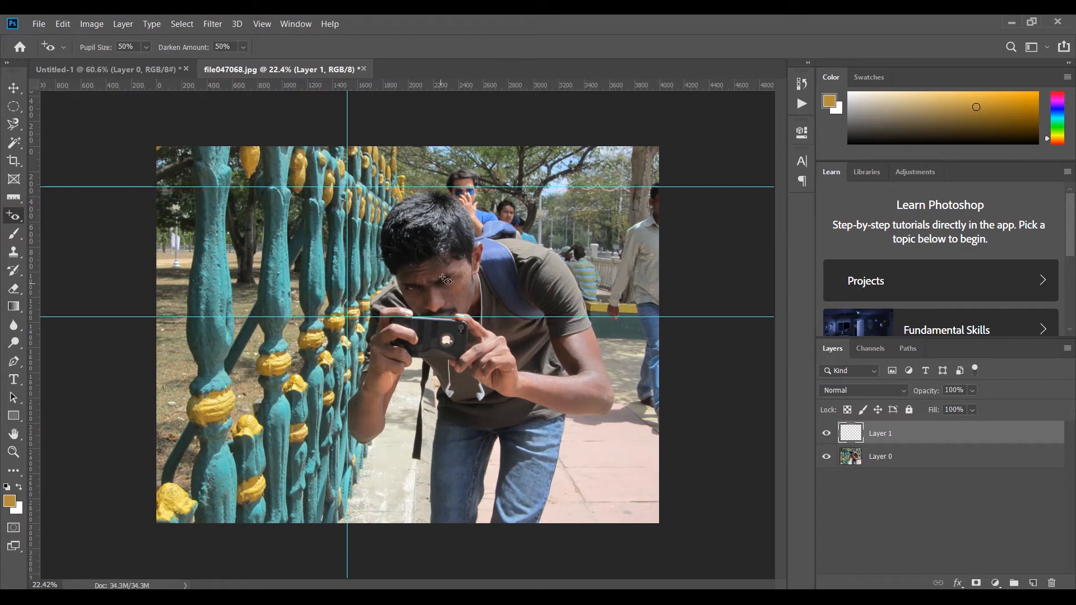
pyautogui.scroll(3, 443, 279)
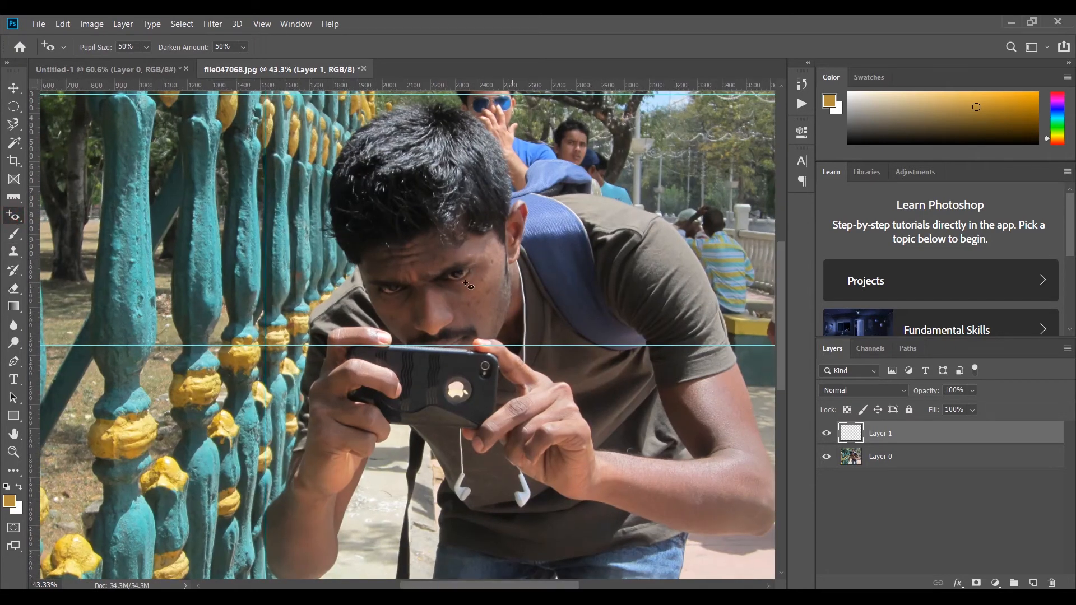
pyautogui.scroll(3, 466, 284)
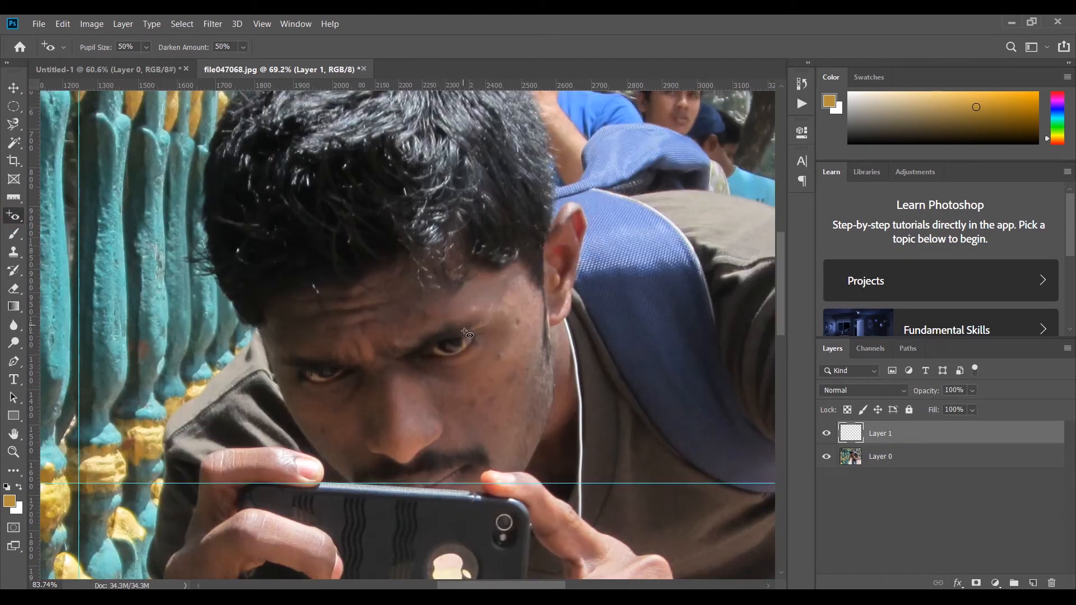
pyautogui.moveTo(455, 338); pyautogui.dragTo(425, 362)
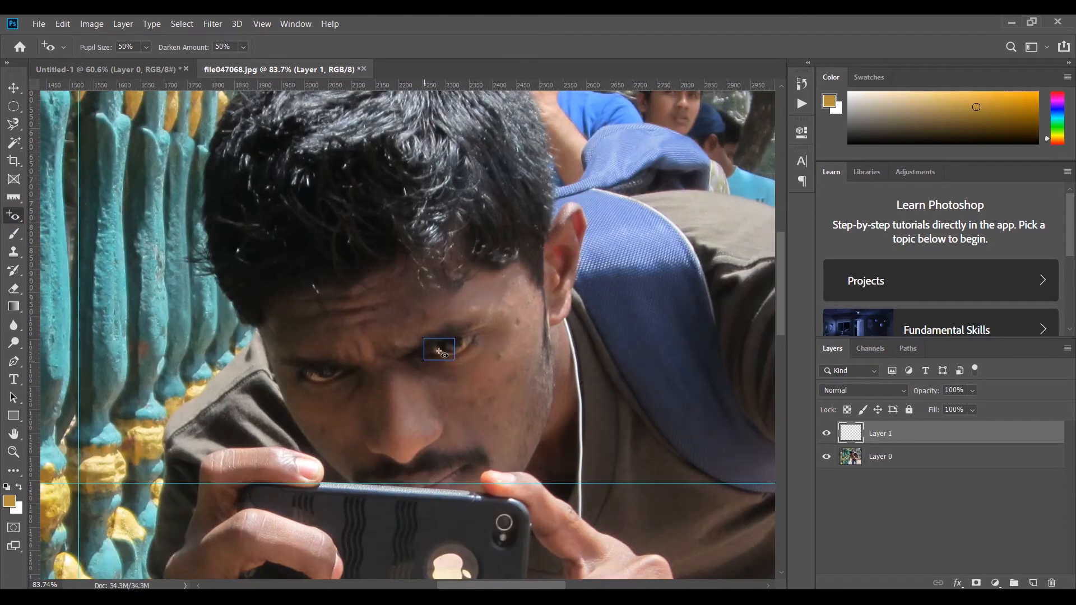
pyautogui.moveTo(426, 321); pyautogui.dragTo(517, 397)
# Step: Apply the Red Eye tool on Layer 0 around the man's eye nearest his visible ear
pyautogui.click(878, 460)
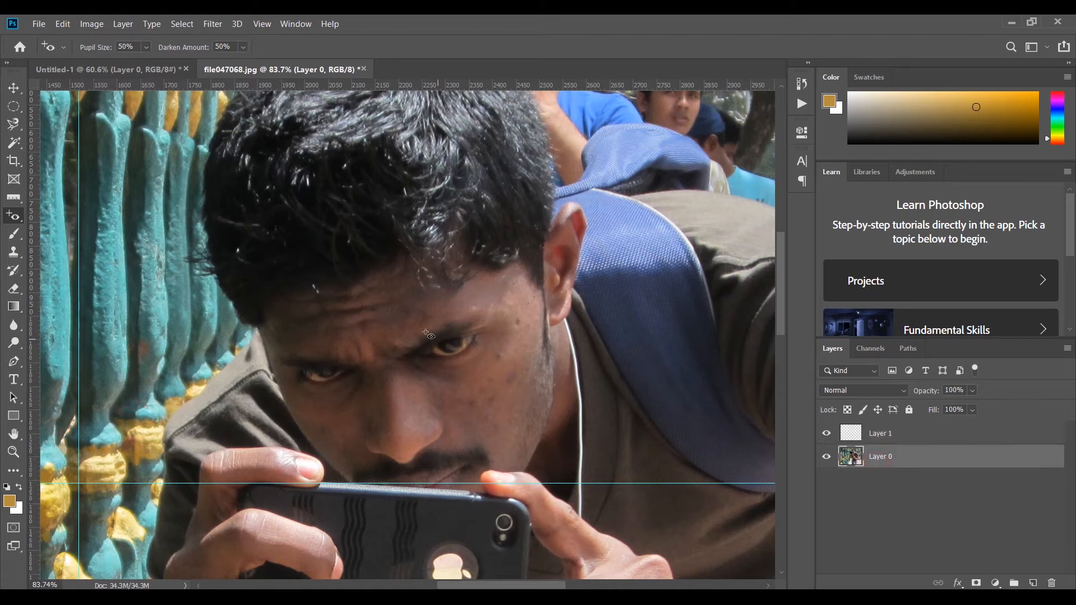
pyautogui.moveTo(426, 333); pyautogui.dragTo(501, 403)
pyautogui.scroll(5, 481, 363)
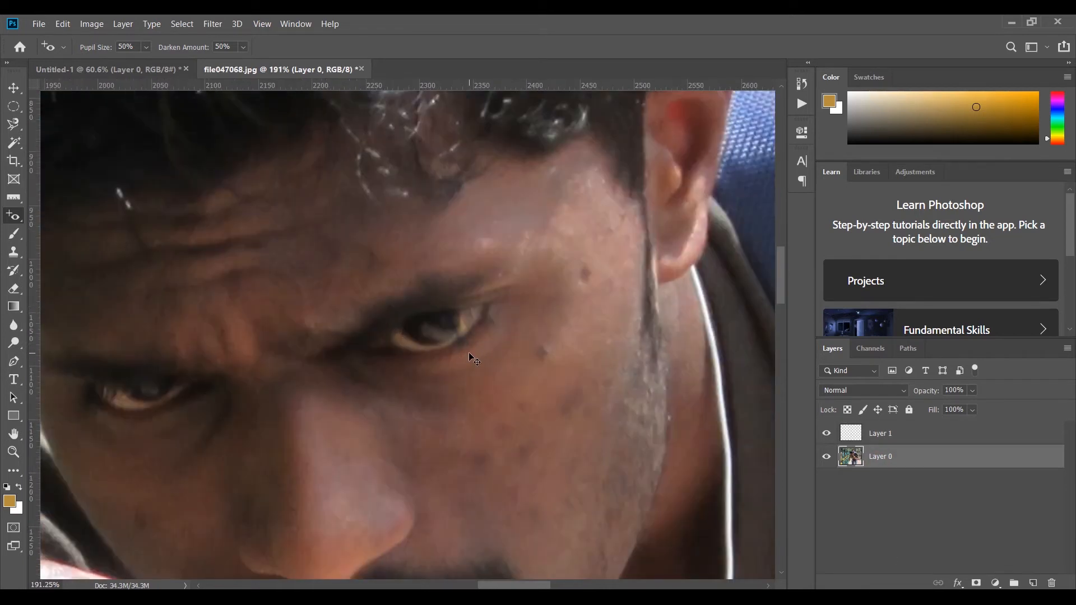
pyautogui.moveTo(393, 306); pyautogui.dragTo(510, 376)
pyautogui.scroll(-5, 533, 424)
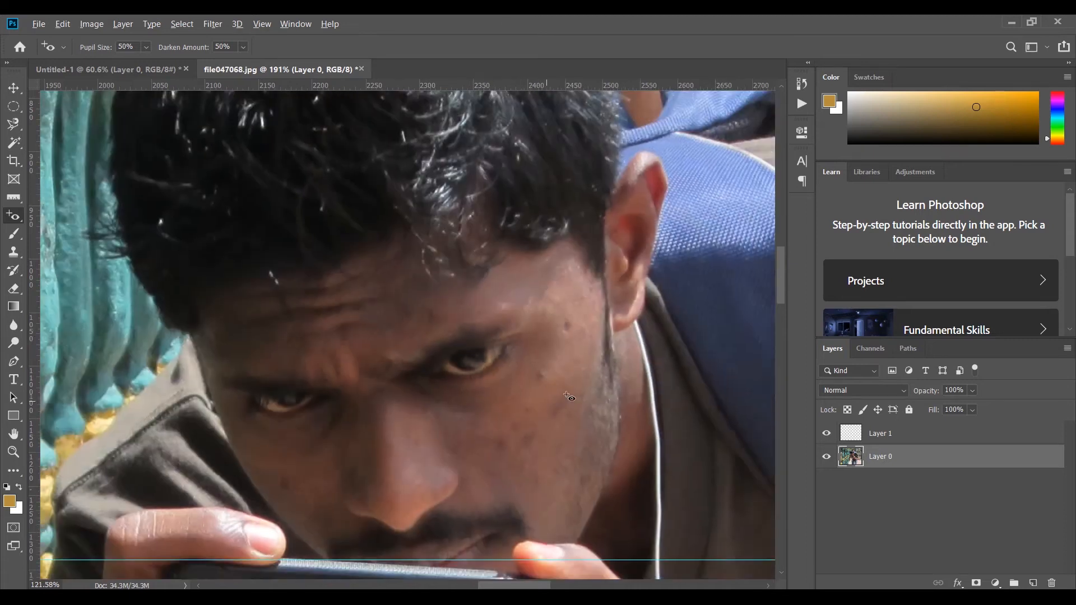
pyautogui.scroll(-4, 510, 402)
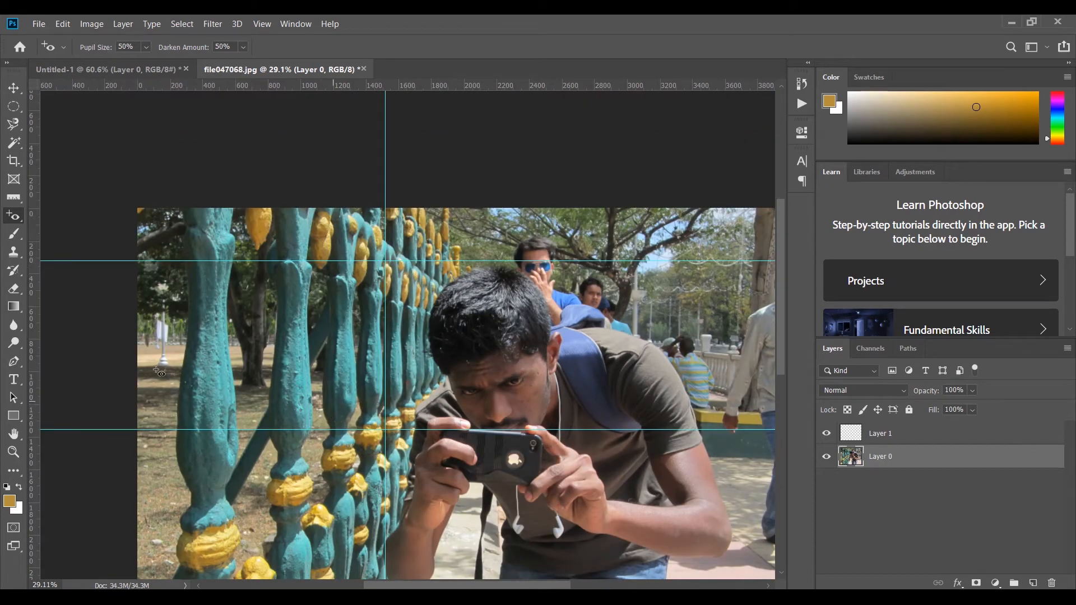
# Step: Remove the two dark moles beside the man's eye on Layer 0 with the Spot Healing Brush
pyautogui.click(14, 217)
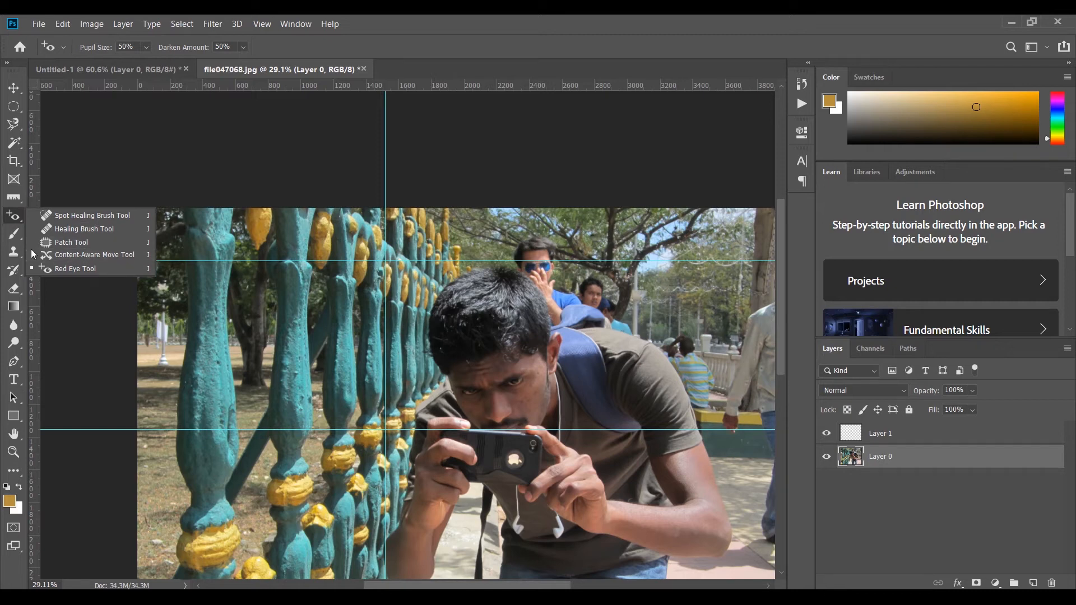
pyautogui.click(76, 216)
pyautogui.scroll(6, 454, 385)
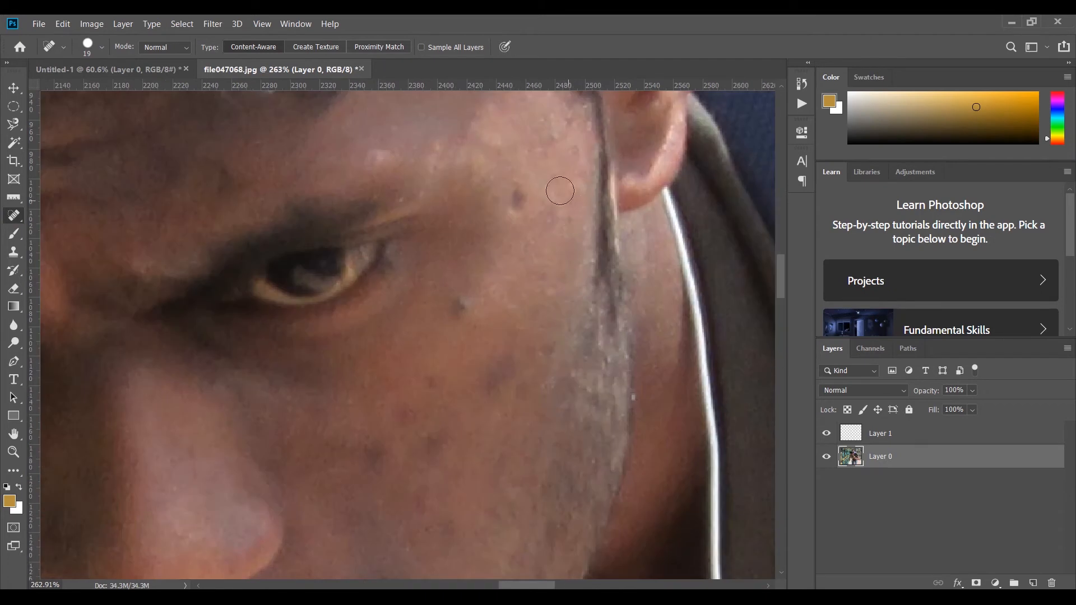
pyautogui.moveTo(517, 193); pyautogui.dragTo(509, 220)
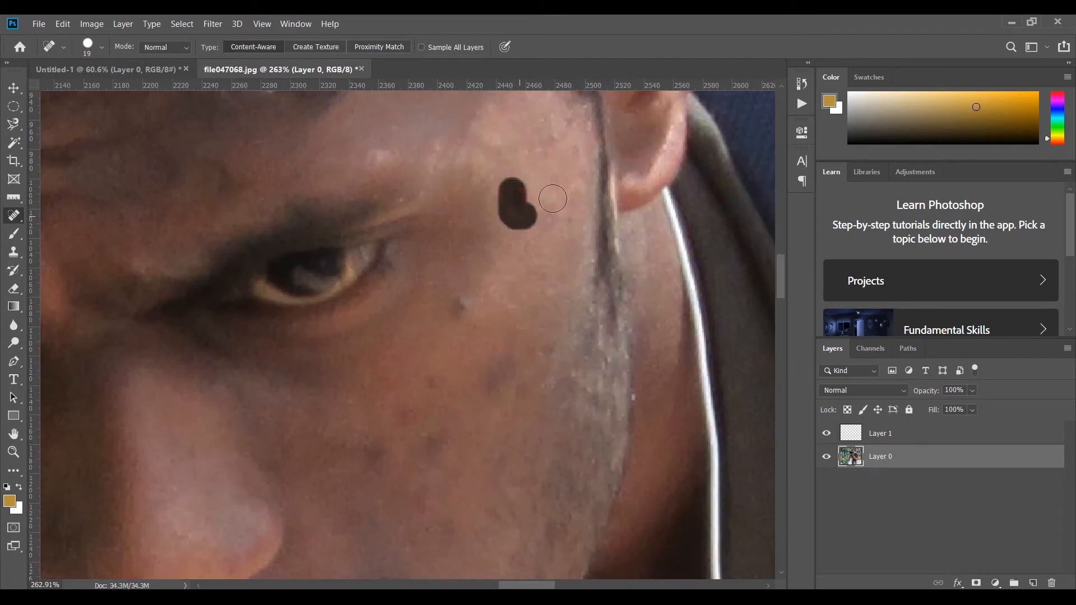
pyautogui.moveTo(470, 301); pyautogui.dragTo(458, 308)
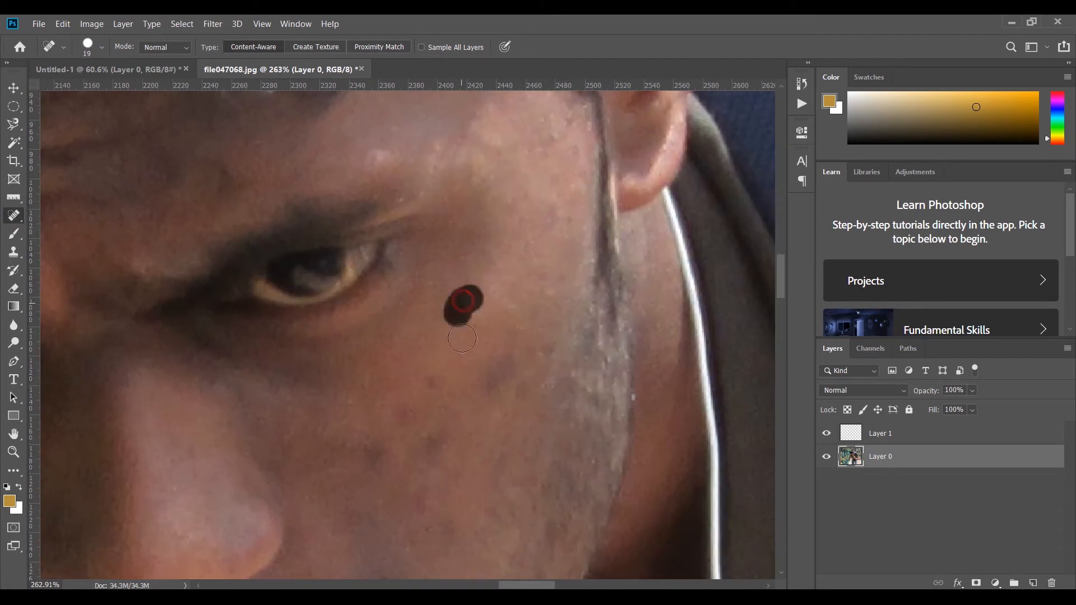
# Step: Heal the dark blemishes on the man's cheek between his nose and sideburn with the Spot Healing Brush
pyautogui.moveTo(474, 396); pyautogui.dragTo(584, 271)
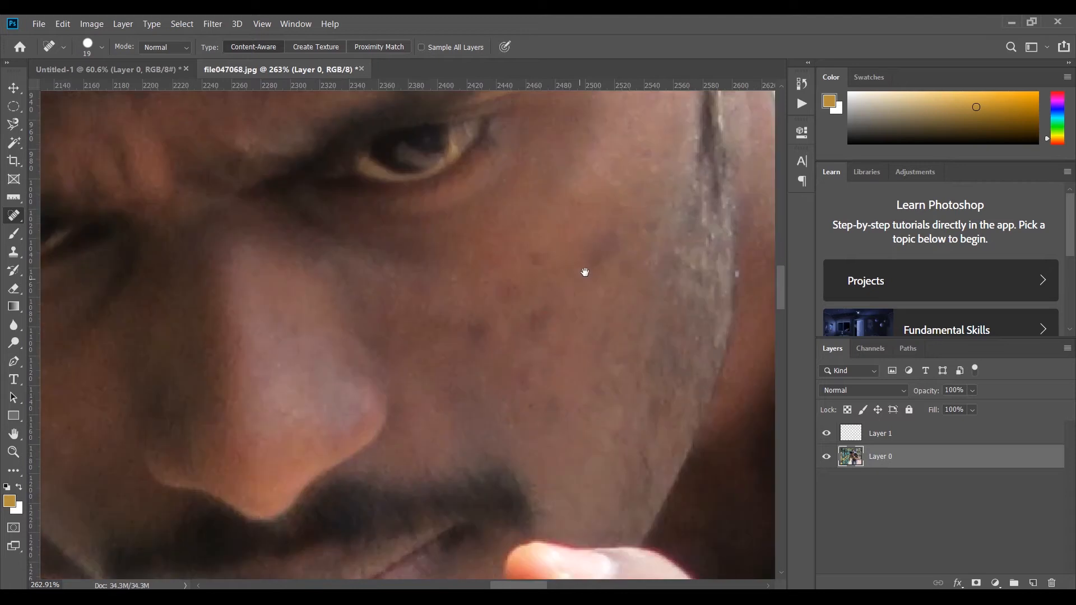
pyautogui.click(569, 245)
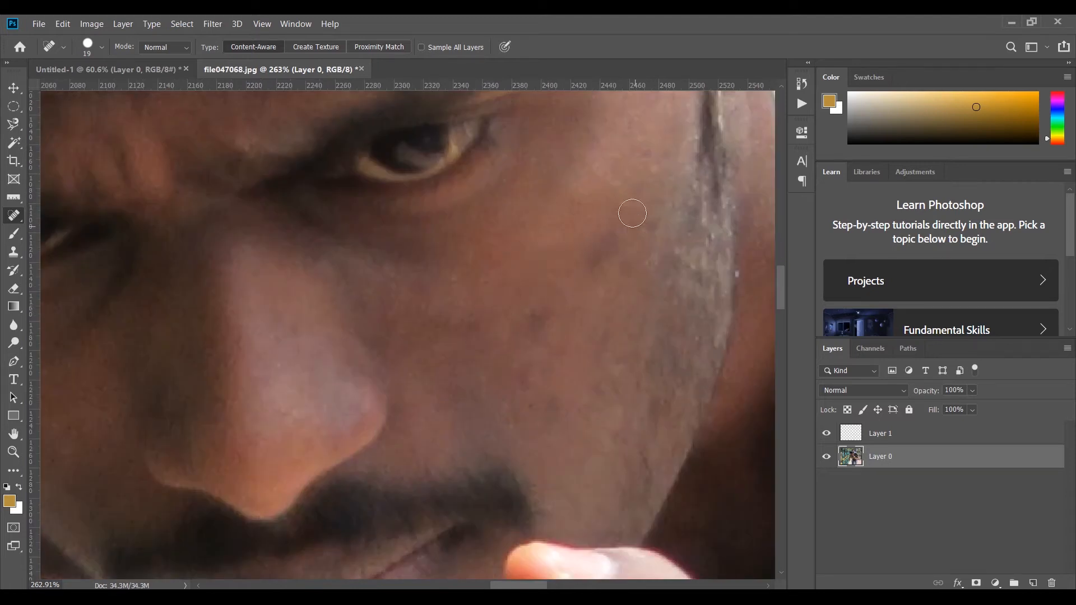
pyautogui.moveTo(642, 203); pyautogui.dragTo(616, 259)
pyautogui.moveTo(526, 350); pyautogui.dragTo(569, 288)
pyautogui.moveTo(555, 325)
pyautogui.mouseDown()
pyautogui.moveTo(512, 411)
pyautogui.moveTo(568, 336)
pyautogui.mouseUp()
# Step: Heal the dark spot on the man's other cheek, above the hand holding the phone
pyautogui.moveTo(491, 292); pyautogui.dragTo(746, 401)
pyautogui.moveTo(420, 341)
pyautogui.mouseDown()
pyautogui.moveTo(630, 361)
pyautogui.moveTo(654, 175)
pyautogui.mouseUp()
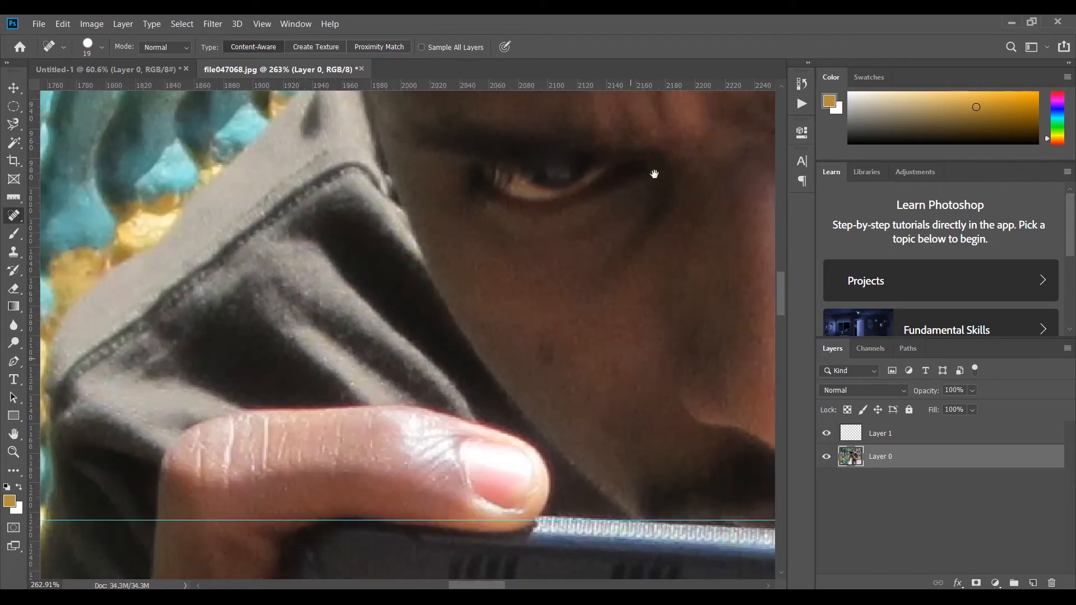
pyautogui.moveTo(523, 338); pyautogui.dragTo(598, 402)
pyautogui.moveTo(588, 337); pyautogui.dragTo(472, 395)
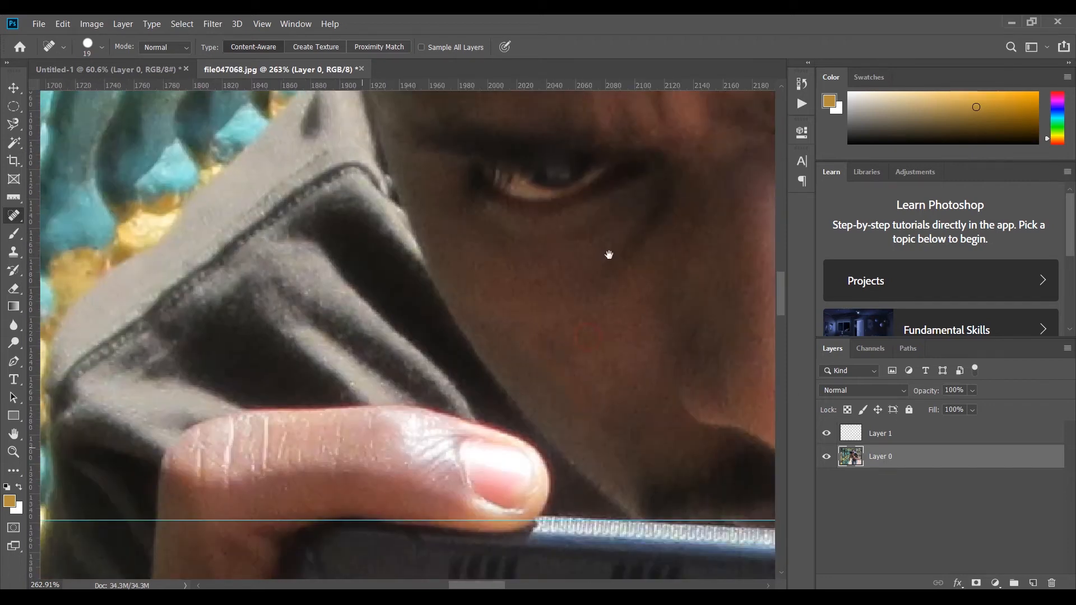
# Step: Heal the marks on the man's forehead below the hairline with the Spot Healing Brush
pyautogui.moveTo(609, 255); pyautogui.dragTo(457, 397)
pyautogui.moveTo(659, 127); pyautogui.dragTo(610, 205)
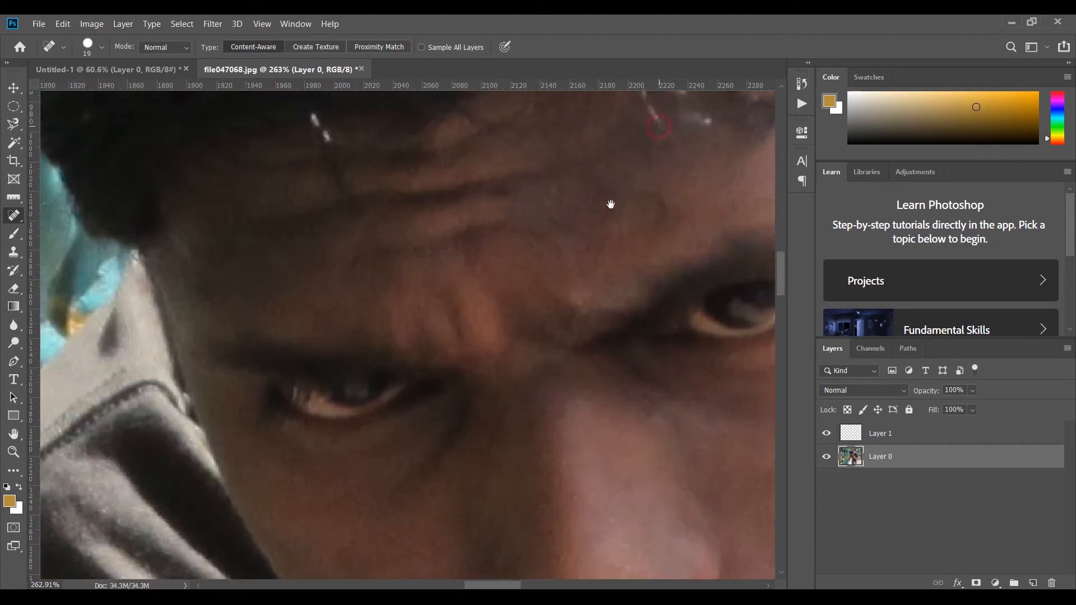
pyautogui.moveTo(685, 180); pyautogui.dragTo(646, 223)
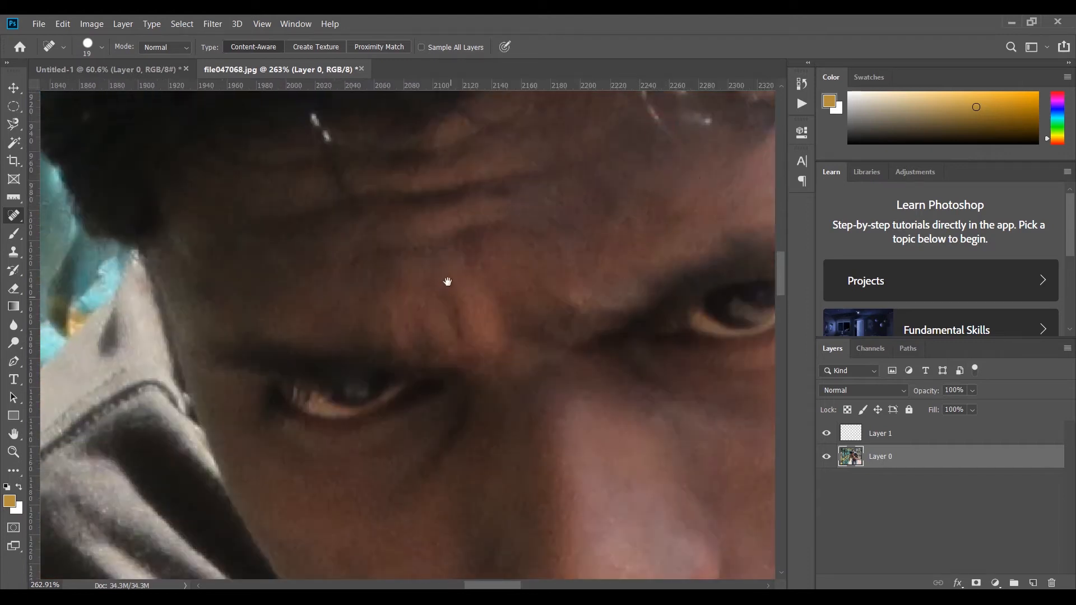
# Step: Try the Spot Healing Brush over the man's eye and eyebrow, and undo the stroke
pyautogui.moveTo(447, 282)
pyautogui.mouseDown()
pyautogui.moveTo(403, 197)
pyautogui.moveTo(390, 199)
pyautogui.mouseUp()
pyautogui.moveTo(712, 307); pyautogui.dragTo(681, 204)
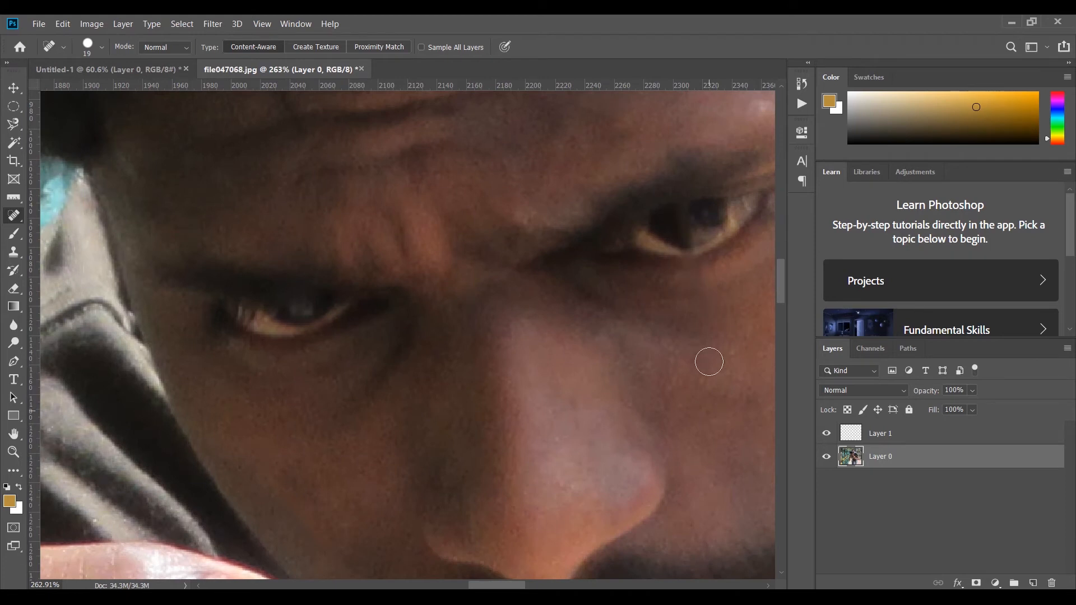
pyautogui.moveTo(705, 298); pyautogui.dragTo(712, 174)
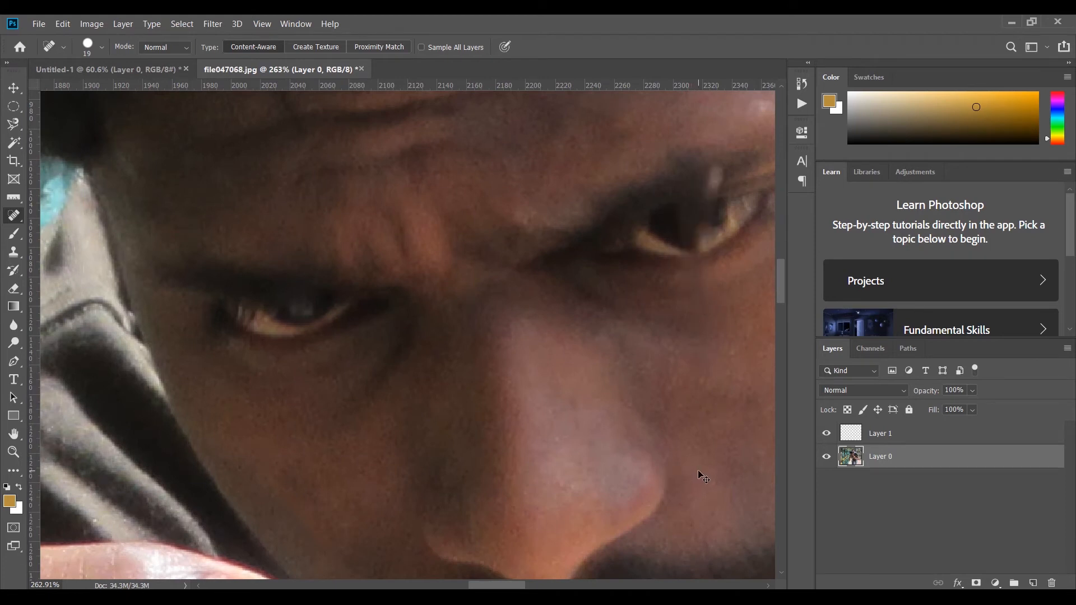
pyautogui.hotkey('ctrl', 'z')
pyautogui.scroll(-5, 683, 348)
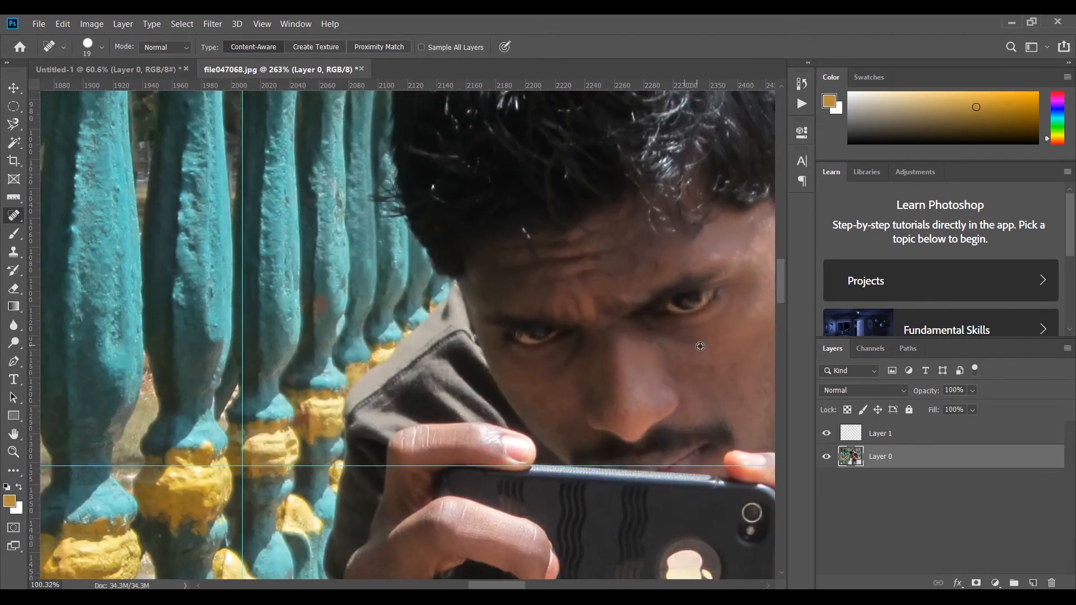
# Step: Patch the remaining spots on the man's cheek beside his nose with clean skin, using the Patch tool in Source mode
pyautogui.rightClick(14, 215)
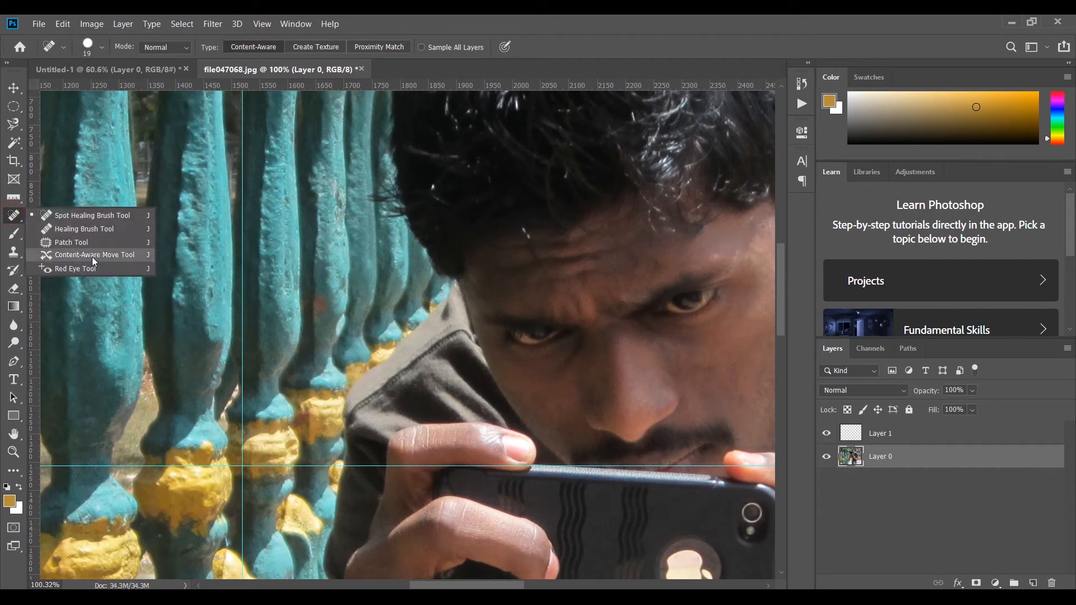
pyautogui.click(79, 242)
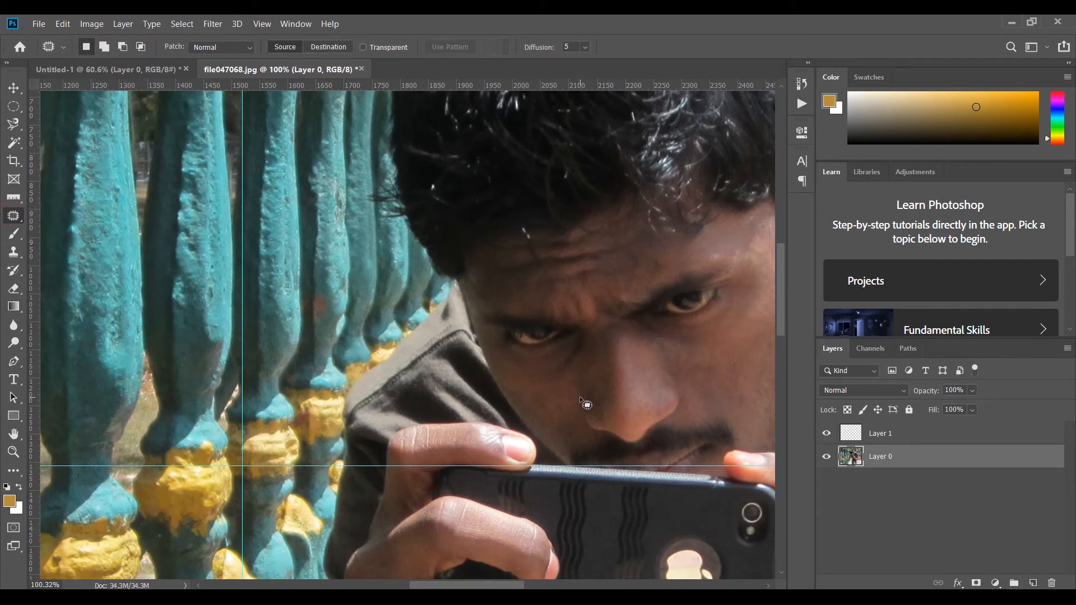
pyautogui.scroll(2, 689, 343)
pyautogui.moveTo(692, 387); pyautogui.dragTo(611, 319)
pyautogui.scroll(3, 617, 279)
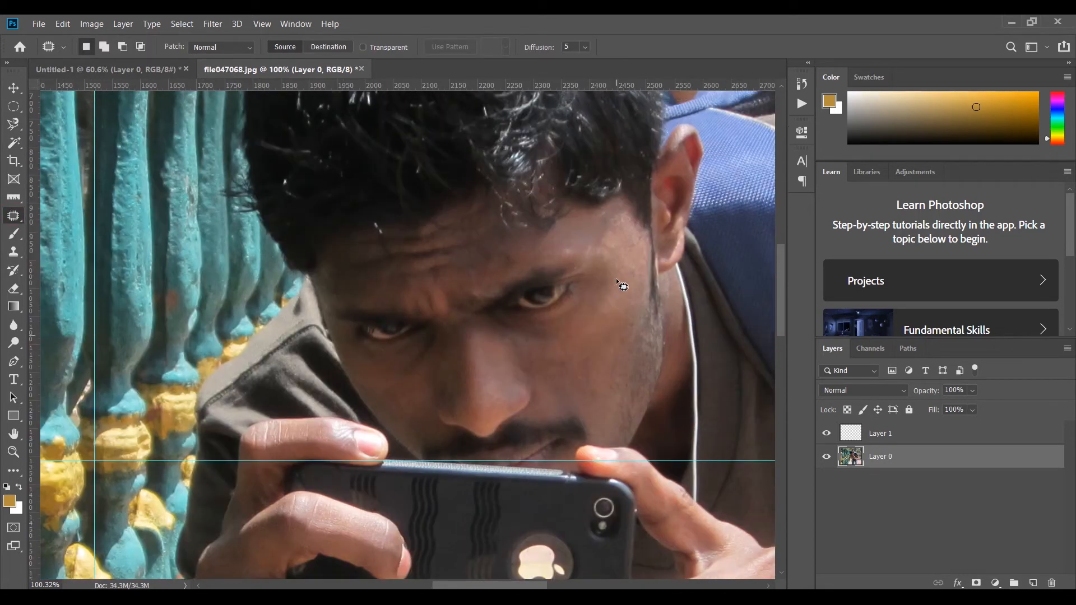
pyautogui.scroll(4, 628, 358)
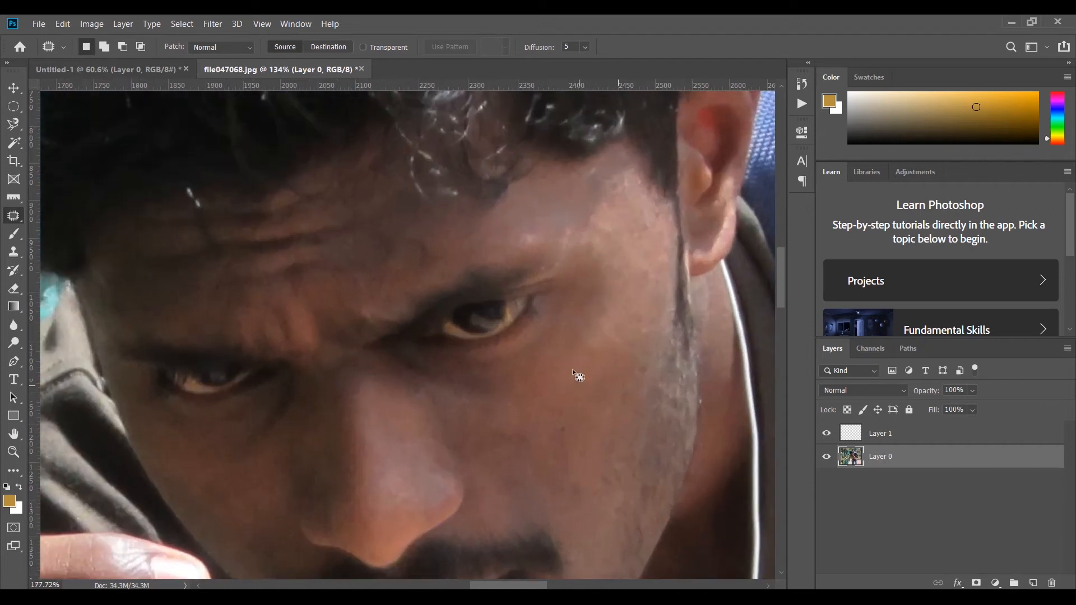
pyautogui.moveTo(554, 407)
pyautogui.mouseDown()
pyautogui.moveTo(576, 439)
pyautogui.moveTo(559, 407)
pyautogui.moveTo(558, 435)
pyautogui.moveTo(598, 365)
pyautogui.mouseUp()
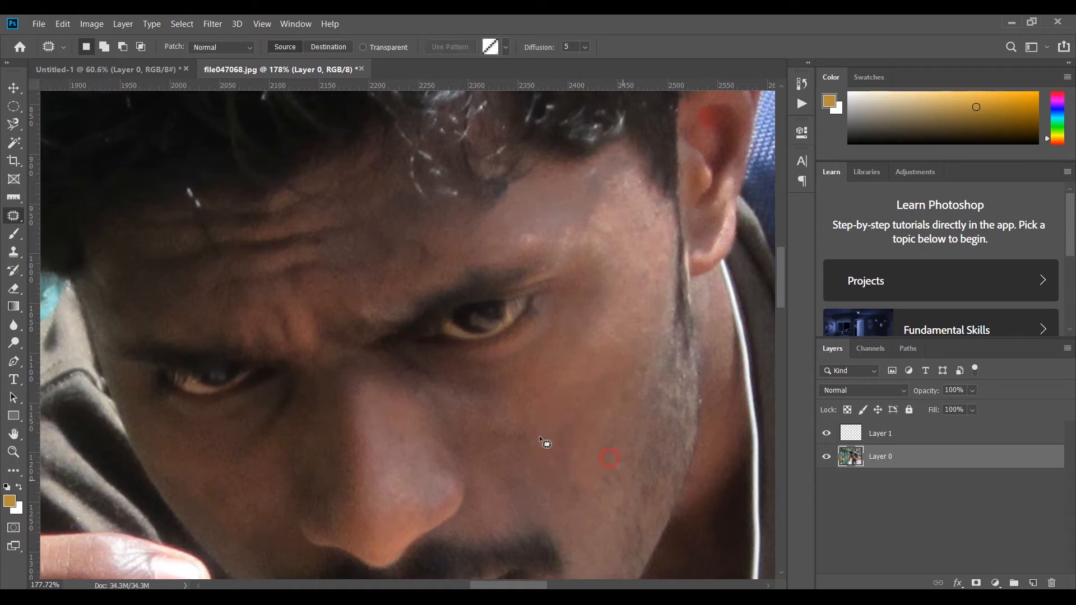
# Step: Patch the remaining mark on the man's lower cheek with clean skin and clear the selection
pyautogui.moveTo(597, 447); pyautogui.dragTo(621, 478)
pyautogui.click(572, 475)
pyautogui.rightClick(18, 213)
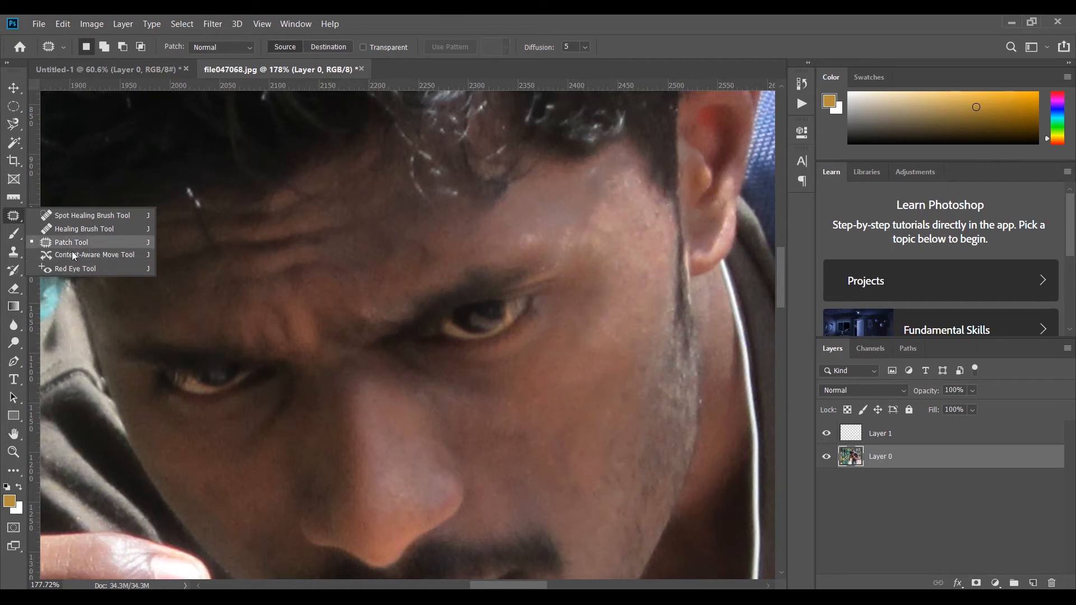
# Step: Activate the Brush tool on Layer 1 and set the foreground colour to bright orange, ffaf00
pyautogui.click(13, 234)
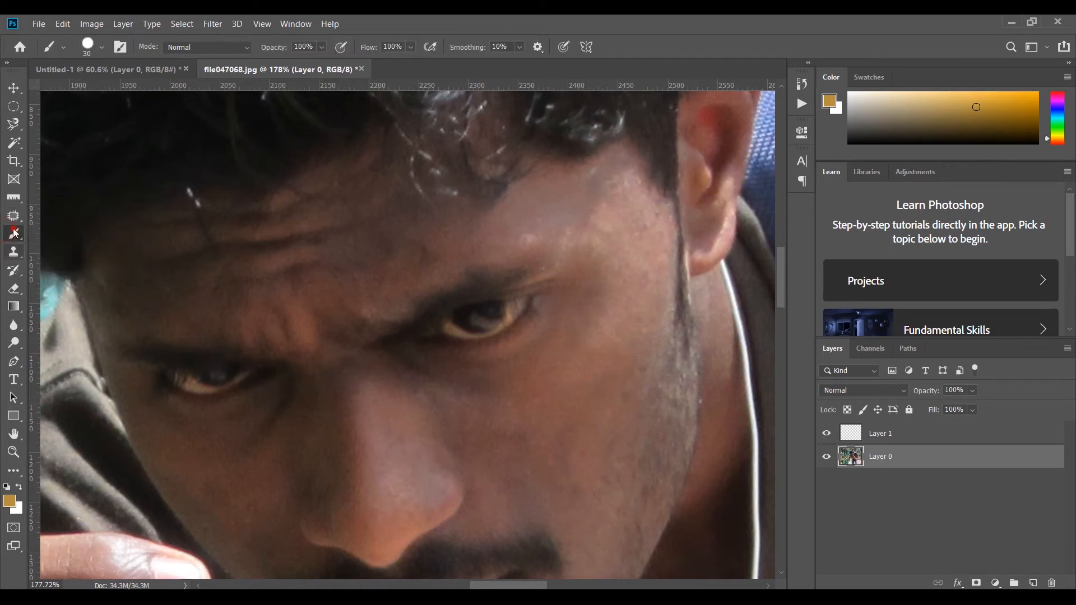
pyautogui.rightClick(14, 234)
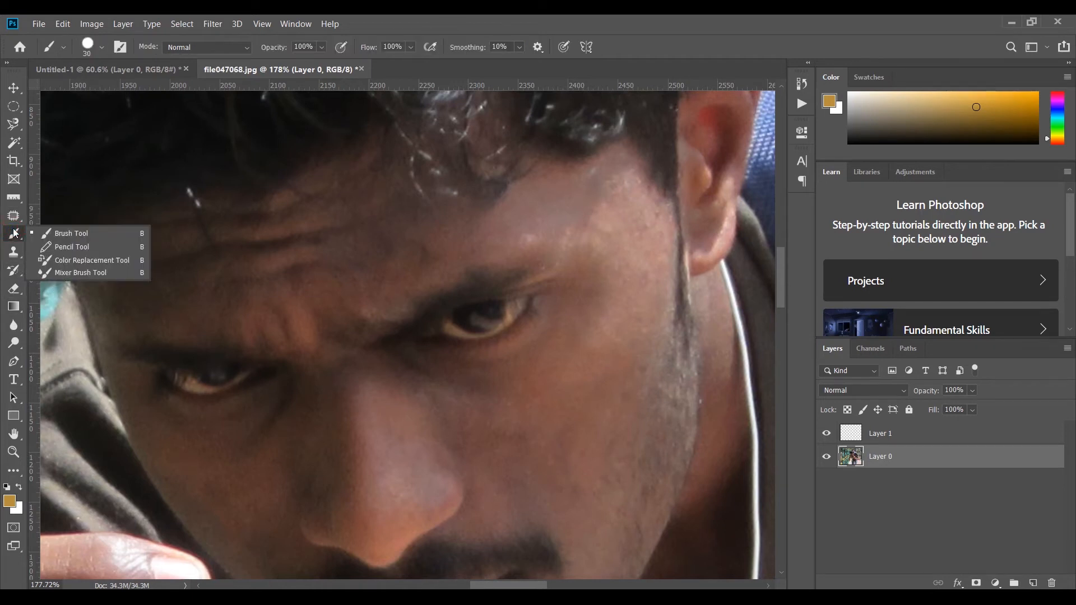
pyautogui.click(73, 233)
pyautogui.click(885, 443)
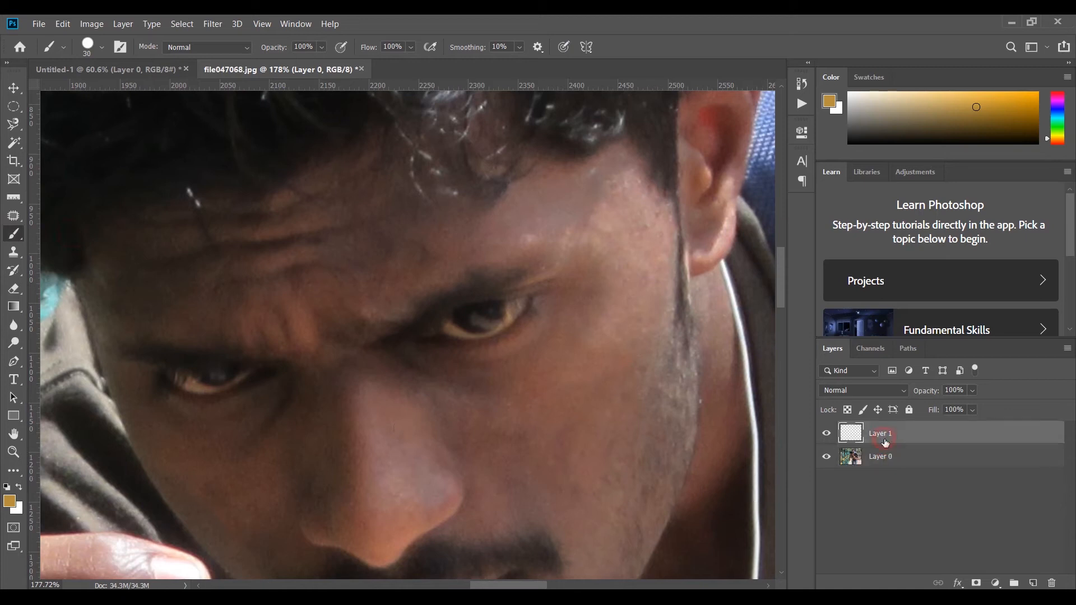
pyautogui.click(11, 502)
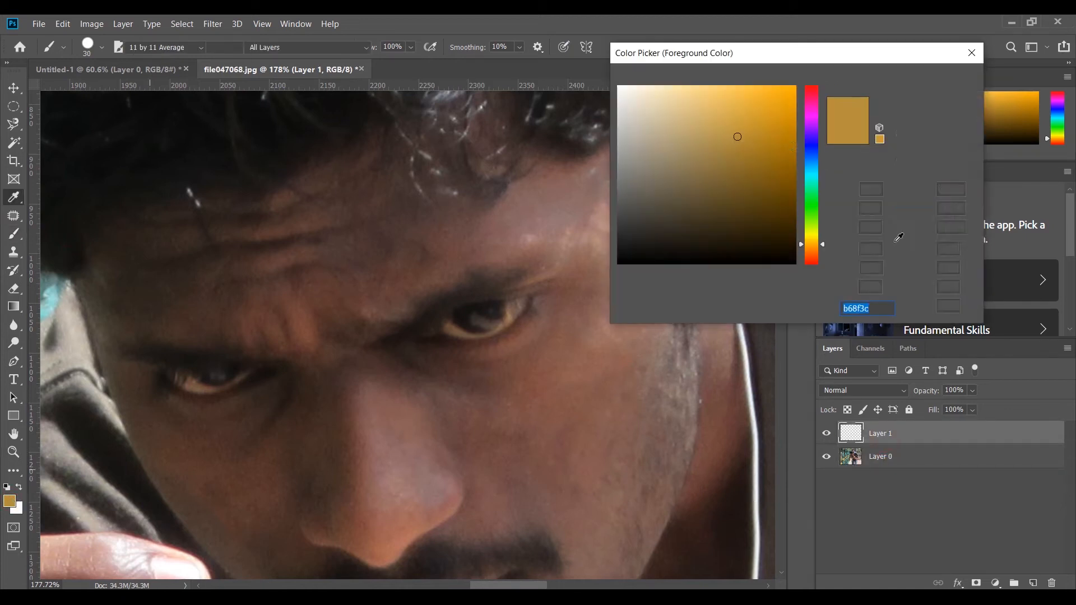
pyautogui.moveTo(751, 145); pyautogui.dragTo(795, 87)
pyautogui.click(935, 81)
pyautogui.press('b')
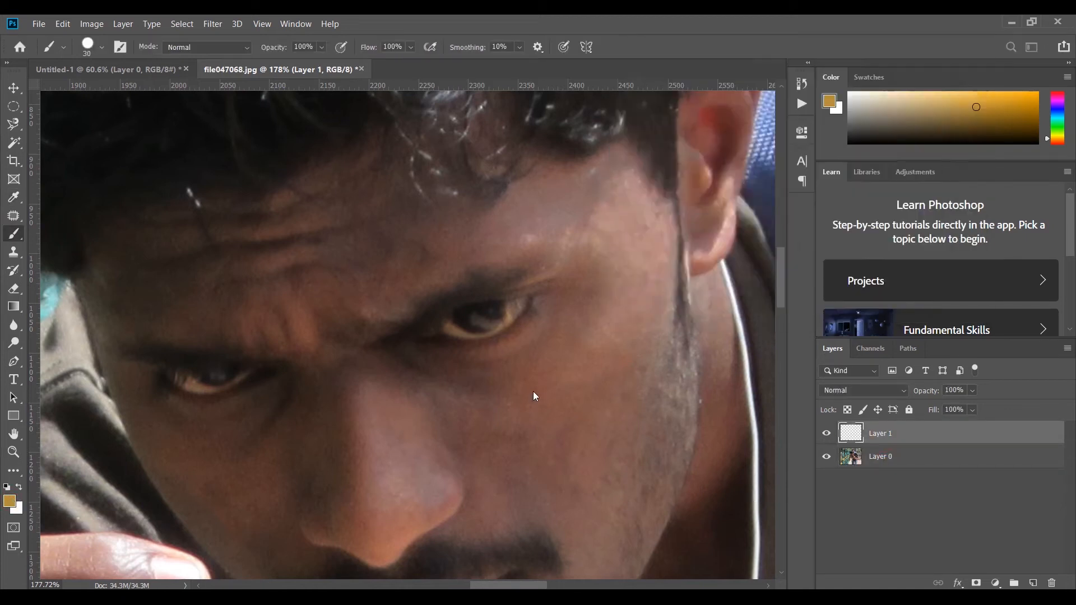
# Step: Paint thick orange strokes on the cheek and downward arrows over the forehead and mouth with the 30 px hard round brush
pyautogui.moveTo(533, 391); pyautogui.dragTo(586, 398)
pyautogui.moveTo(611, 336)
pyautogui.mouseDown()
pyautogui.moveTo(703, 473)
pyautogui.moveTo(643, 522)
pyautogui.mouseUp()
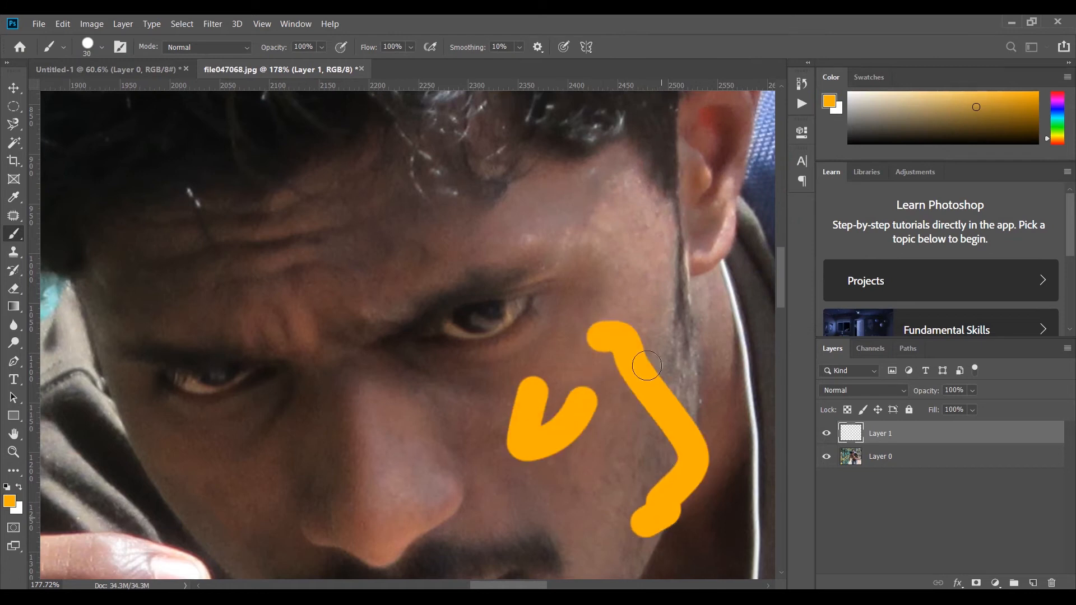
pyautogui.scroll(-3, 637, 347)
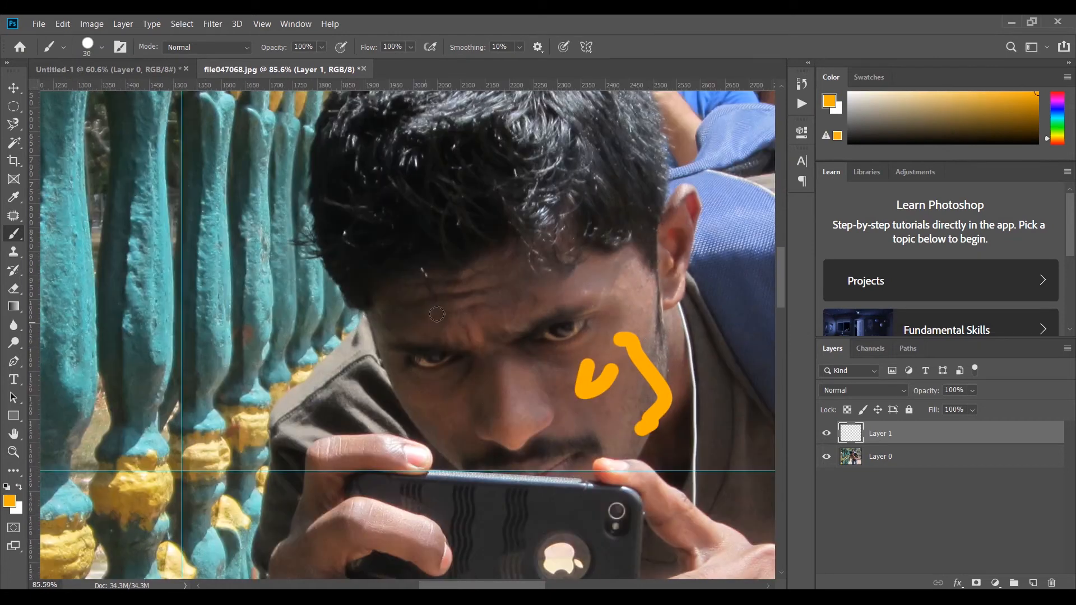
pyautogui.moveTo(418, 284)
pyautogui.mouseDown()
pyautogui.moveTo(508, 290)
pyautogui.moveTo(519, 227)
pyautogui.mouseUp()
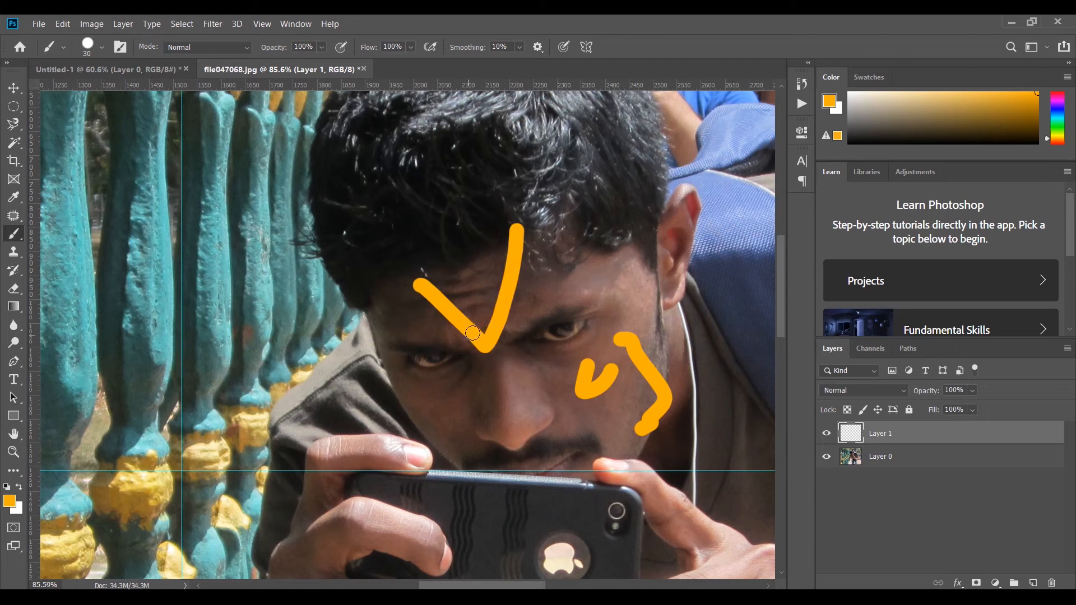
pyautogui.moveTo(481, 339); pyautogui.dragTo(460, 173)
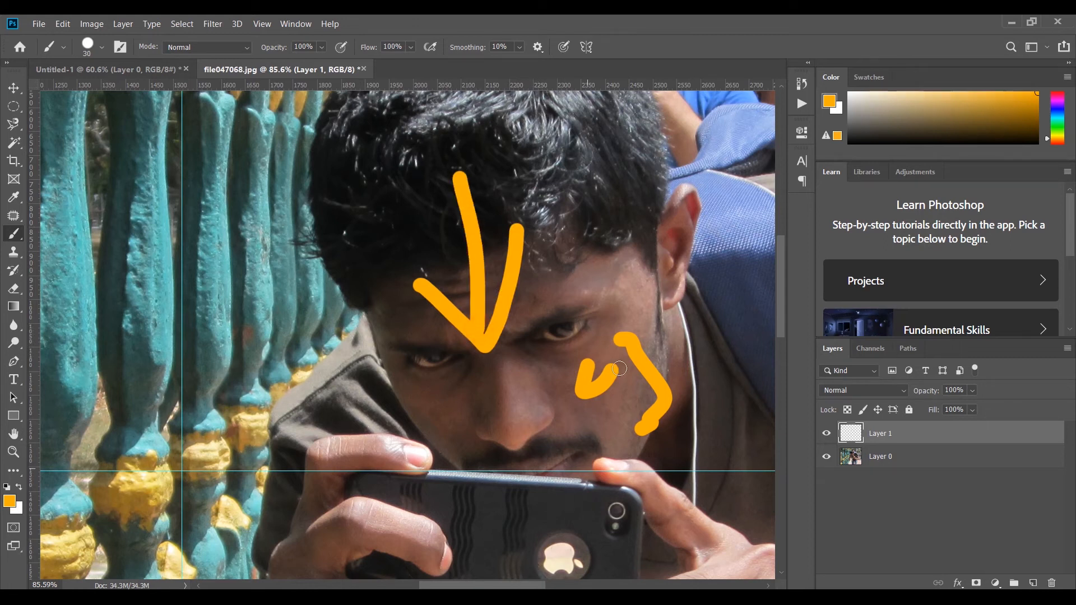
pyautogui.moveTo(516, 403); pyautogui.dragTo(517, 496)
pyautogui.moveTo(497, 456)
pyautogui.mouseDown()
pyautogui.moveTo(527, 476)
pyautogui.moveTo(540, 459)
pyautogui.mouseUp()
# Step: Reduce the brush size to 12 px and paint an angled orange stroke beside the man's eye
pyautogui.rightClick(473, 385)
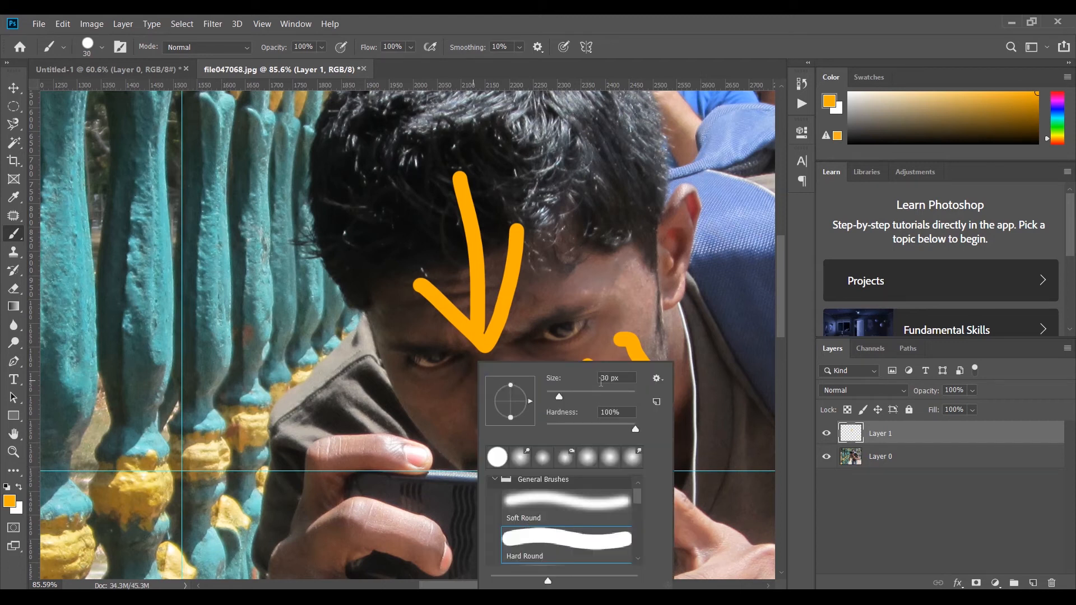
pyautogui.moveTo(562, 402); pyautogui.dragTo(555, 402)
pyautogui.click(602, 279)
pyautogui.moveTo(603, 275)
pyautogui.mouseDown()
pyautogui.moveTo(572, 307)
pyautogui.moveTo(674, 323)
pyautogui.mouseUp()
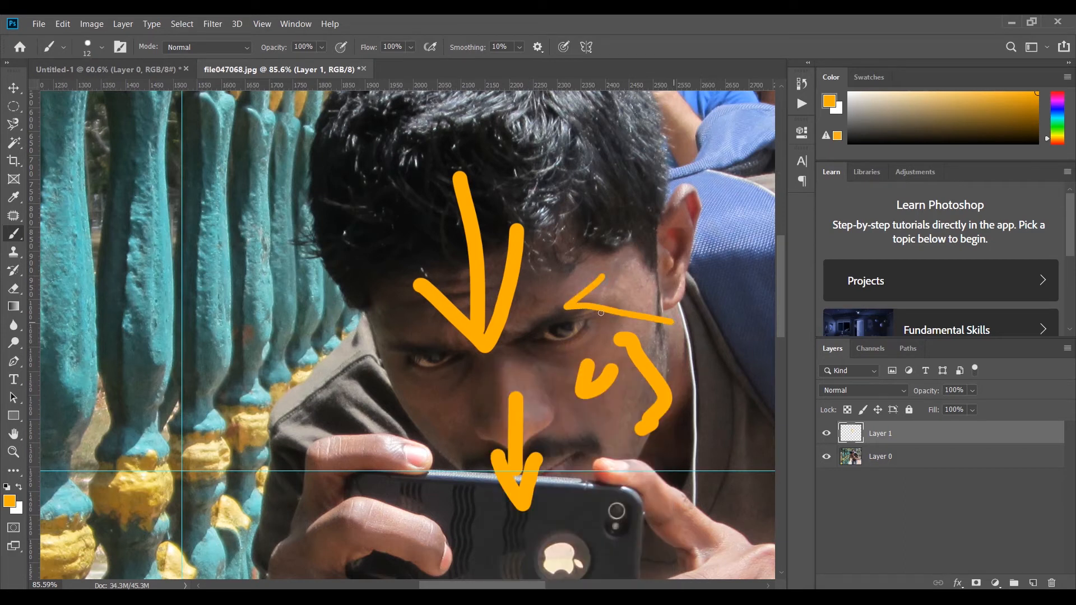
# Step: Reduce the brush size to 1 px and paint thin orange loops around the eye and cheek
pyautogui.rightClick(646, 358)
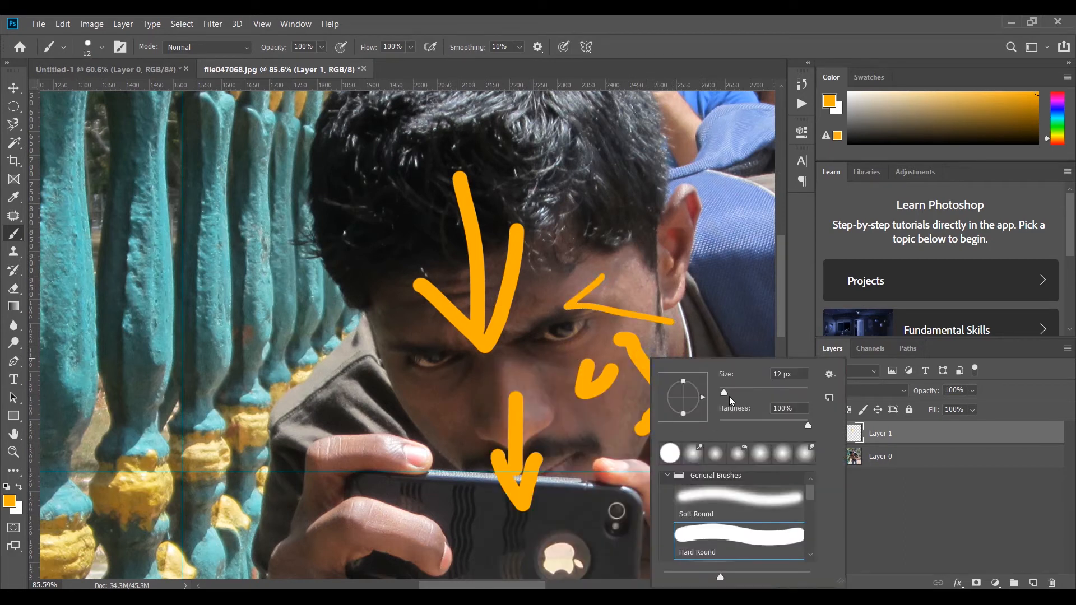
pyautogui.moveTo(728, 396); pyautogui.dragTo(710, 395)
pyautogui.moveTo(668, 258); pyautogui.dragTo(589, 307)
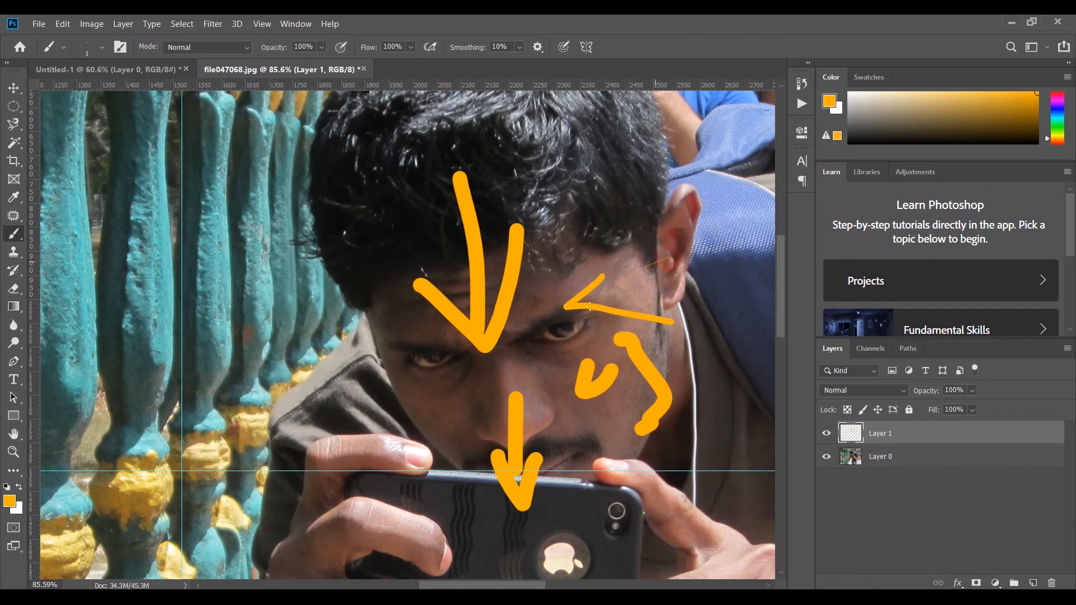
pyautogui.moveTo(704, 336)
pyautogui.mouseDown()
pyautogui.moveTo(640, 395)
pyautogui.moveTo(530, 377)
pyautogui.moveTo(613, 357)
pyautogui.moveTo(614, 402)
pyautogui.moveTo(571, 416)
pyautogui.mouseUp()
# Step: Set the brush size to 3 px and scribble thin orange lines across the man's face
pyautogui.rightClick(594, 383)
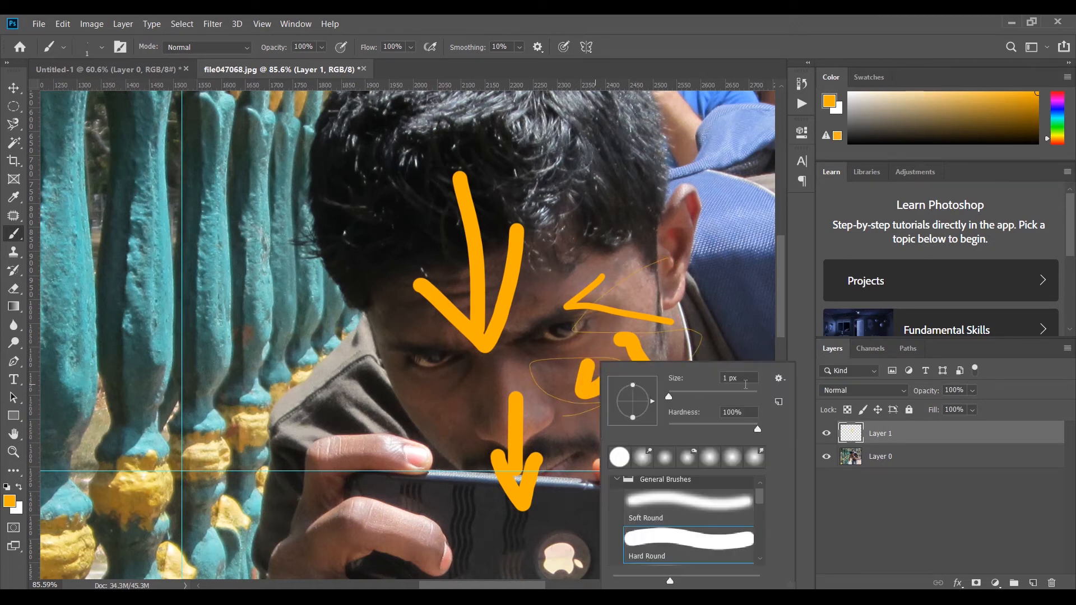
pyautogui.write('3')
pyautogui.press('Return')
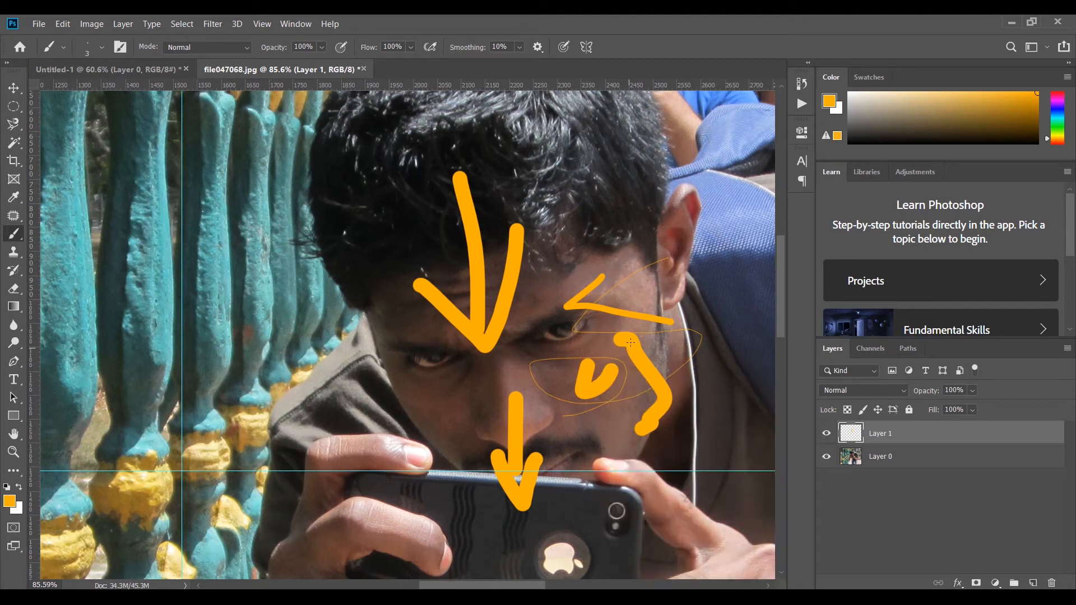
pyautogui.moveTo(530, 385)
pyautogui.mouseDown()
pyautogui.moveTo(586, 359)
pyautogui.moveTo(552, 392)
pyautogui.moveTo(642, 387)
pyautogui.mouseUp()
pyautogui.moveTo(618, 312)
pyautogui.mouseDown()
pyautogui.moveTo(532, 376)
pyautogui.moveTo(491, 370)
pyautogui.mouseUp()
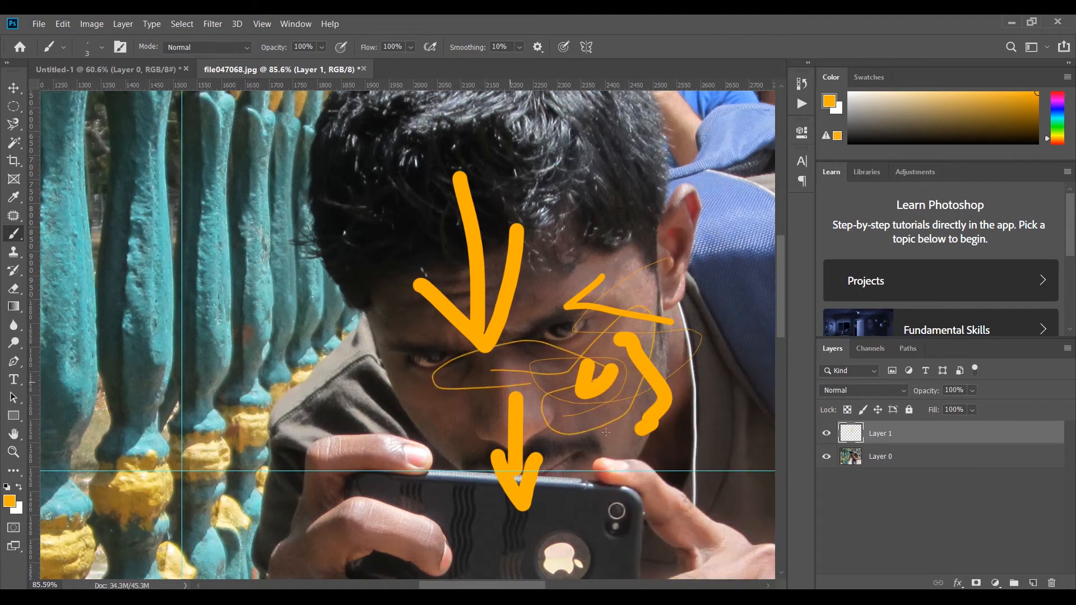
pyautogui.moveTo(599, 362)
pyautogui.mouseDown()
pyautogui.moveTo(496, 333)
pyautogui.moveTo(392, 406)
pyautogui.moveTo(583, 432)
pyautogui.mouseUp()
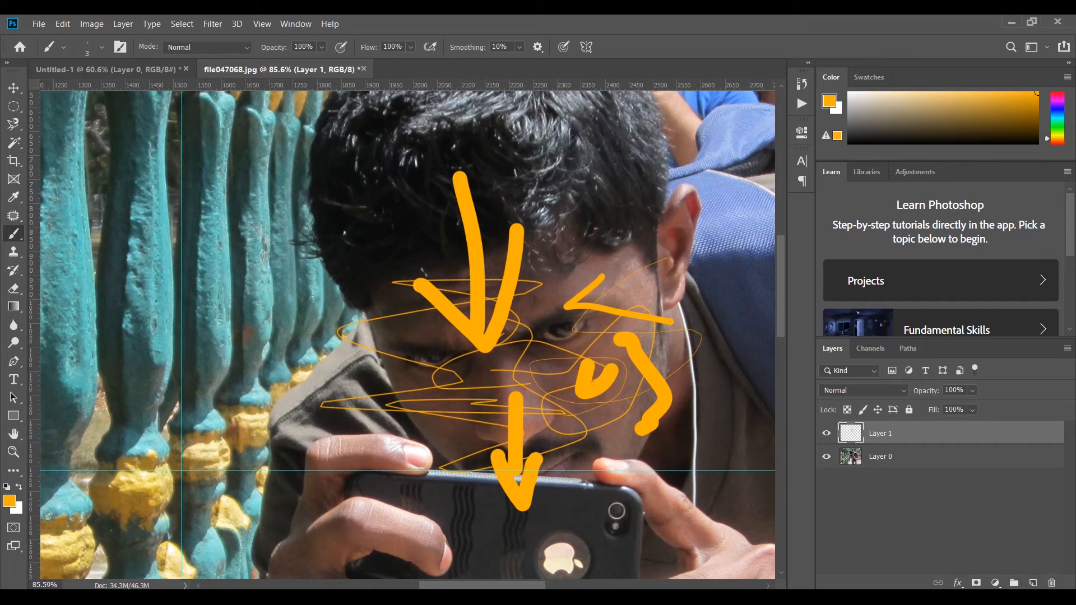
# Step: Hide and show Layer 1 to compare the photo with and without the paint, and delete the layer
pyautogui.click(827, 435)
pyautogui.click(827, 434)
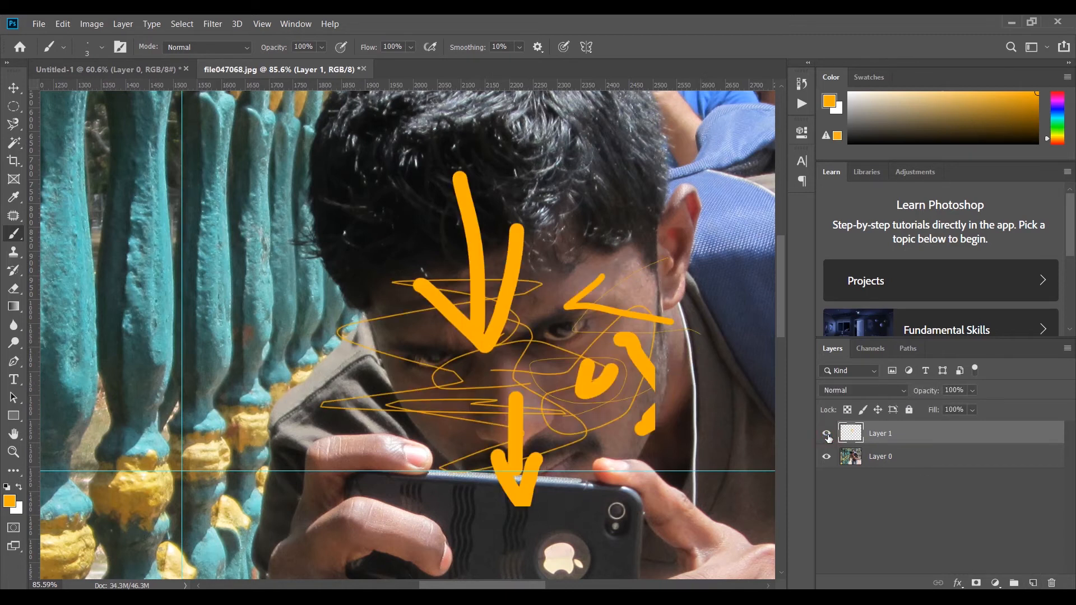
pyautogui.click(827, 434)
pyautogui.click(828, 434)
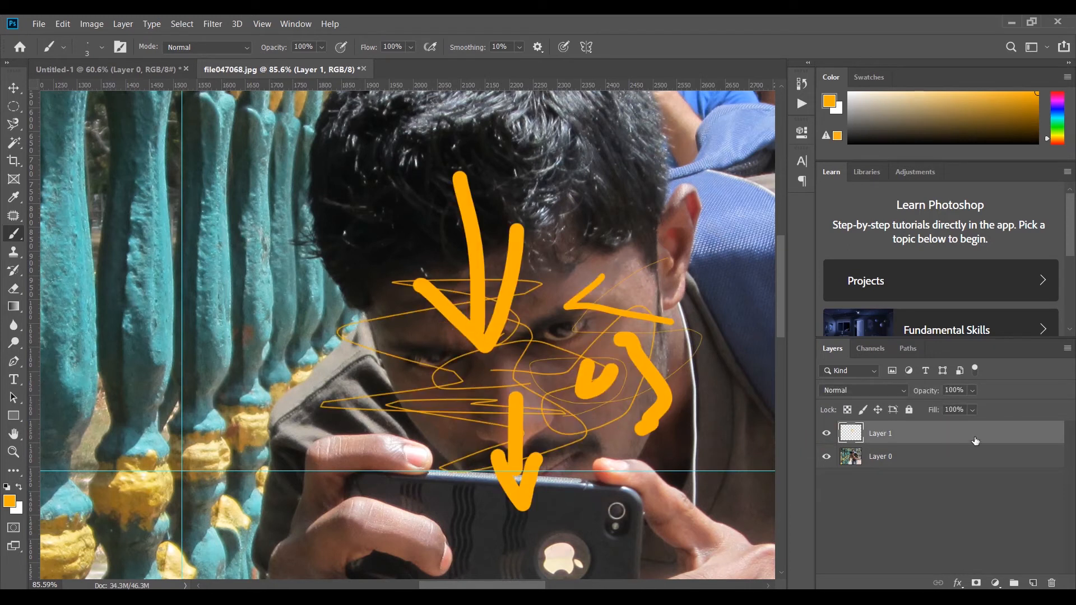
pyautogui.press('Delete')
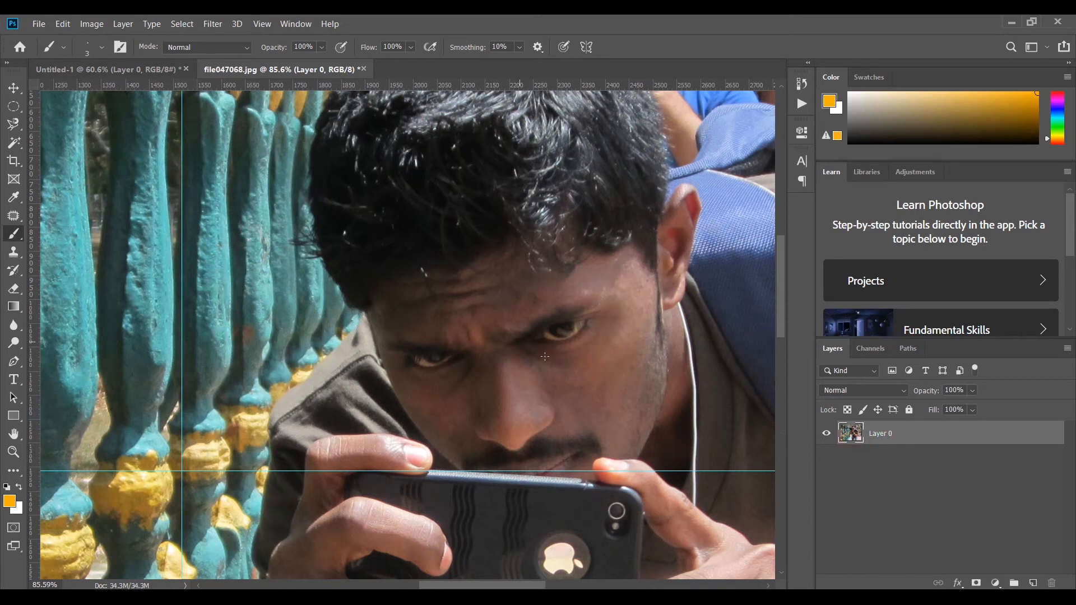
# Step: Try painting orange brush strokes directly on Layer 0 over the face, and undo them
pyautogui.moveTo(545, 357)
pyautogui.mouseDown()
pyautogui.moveTo(643, 365)
pyautogui.moveTo(493, 373)
pyautogui.moveTo(597, 431)
pyautogui.mouseUp()
pyautogui.moveTo(376, 340)
pyautogui.mouseDown()
pyautogui.moveTo(331, 430)
pyautogui.moveTo(479, 496)
pyautogui.mouseUp()
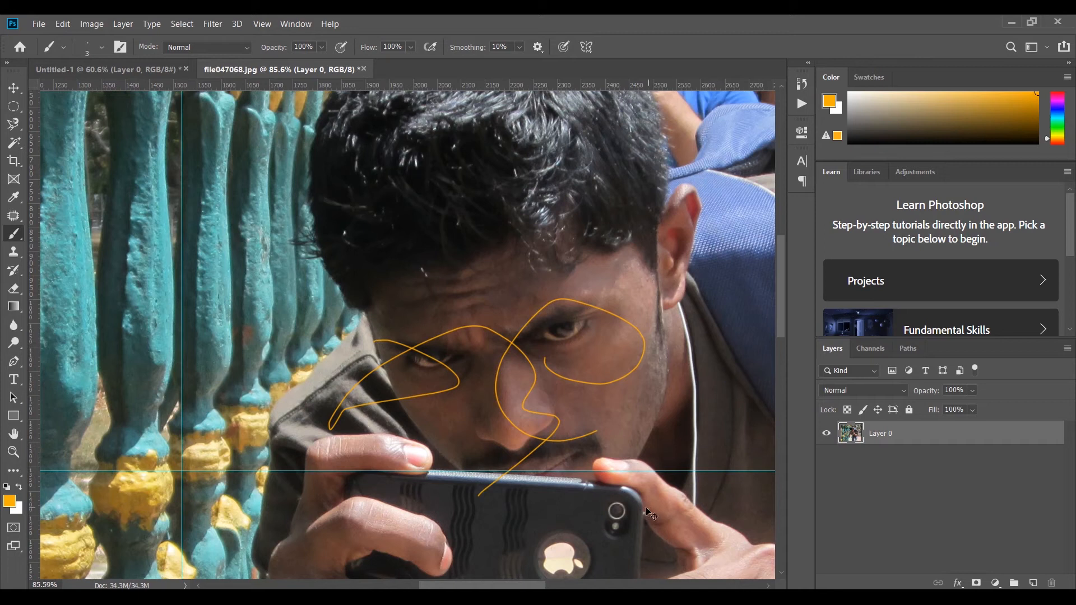
pyautogui.hotkey('ctrl', 'z')
pyautogui.hotkey('ctrl', 'z')
pyautogui.hotkey('ctrl', 'z')
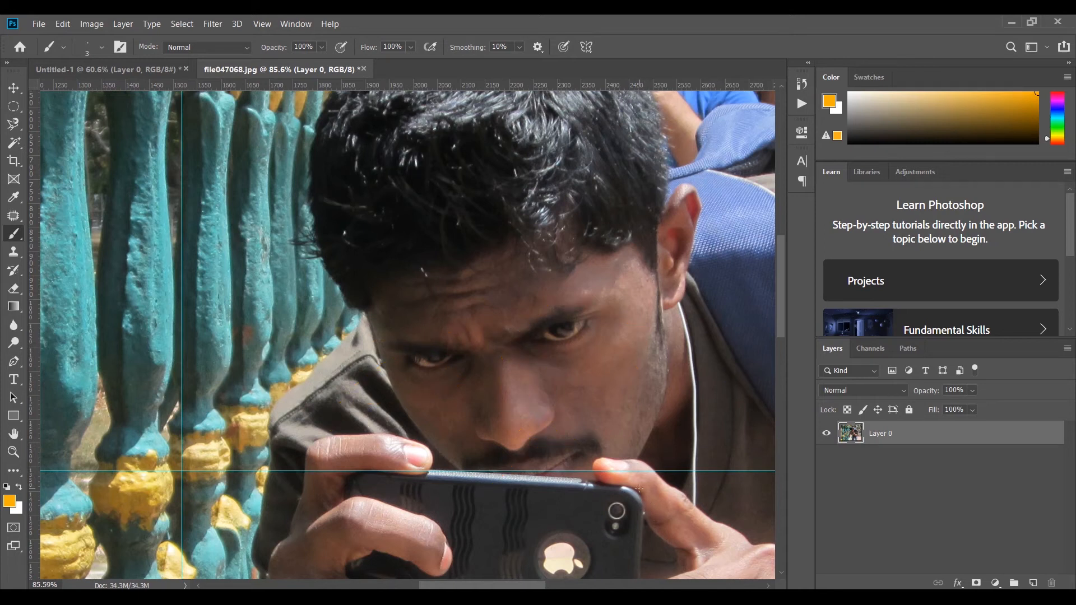
# Step: Add a new empty layer above the photo, try a brush stroke on it, and undo the stroke
pyautogui.click(1033, 583)
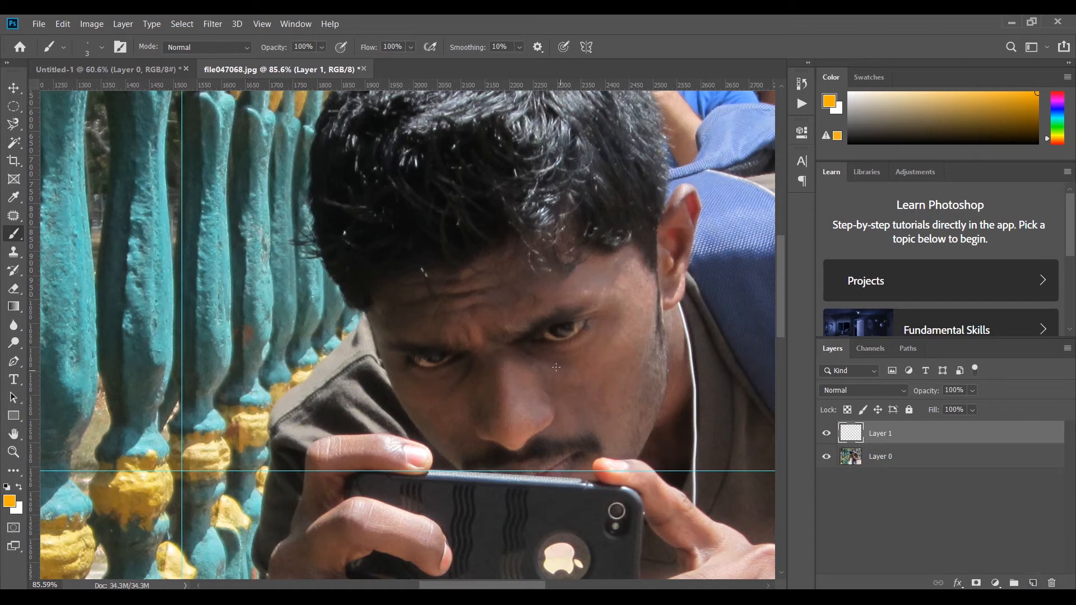
pyautogui.moveTo(585, 359)
pyautogui.mouseDown()
pyautogui.moveTo(615, 371)
pyautogui.moveTo(613, 319)
pyautogui.mouseUp()
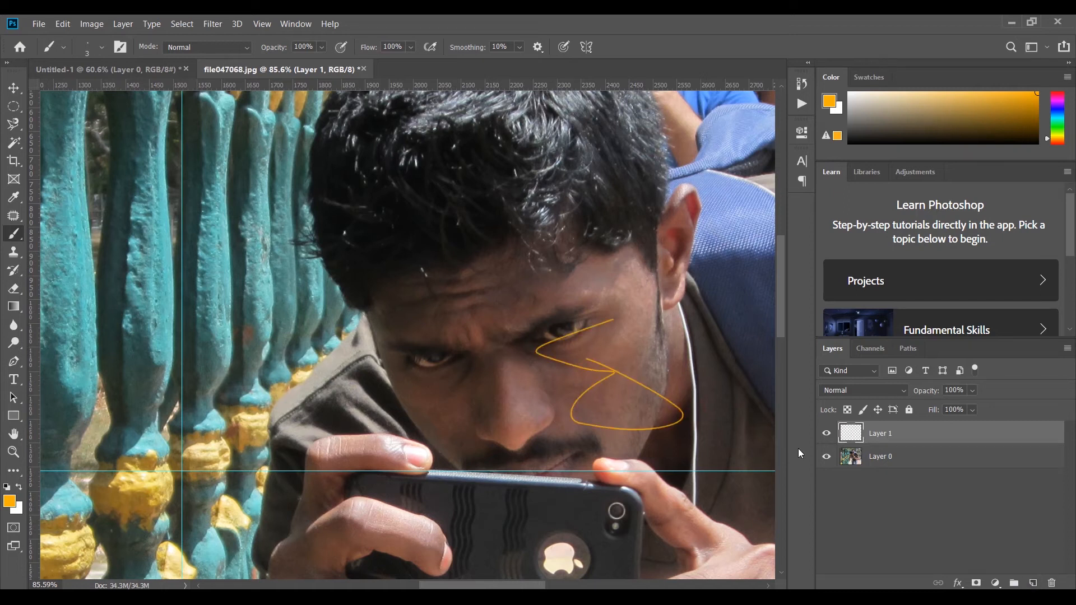
pyautogui.hotkey('ctrl', 'z')
# Step: Draw a thin orange freehand line around the eye and across the nose on Layer 1 with the 1 px Pencil tool
pyautogui.rightClick(14, 234)
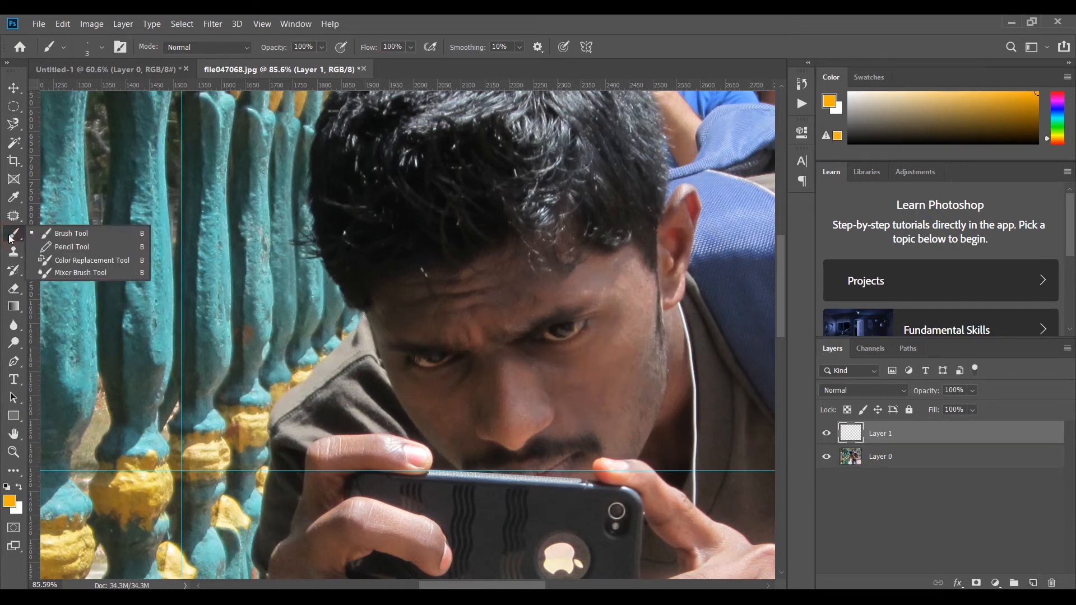
pyautogui.click(56, 245)
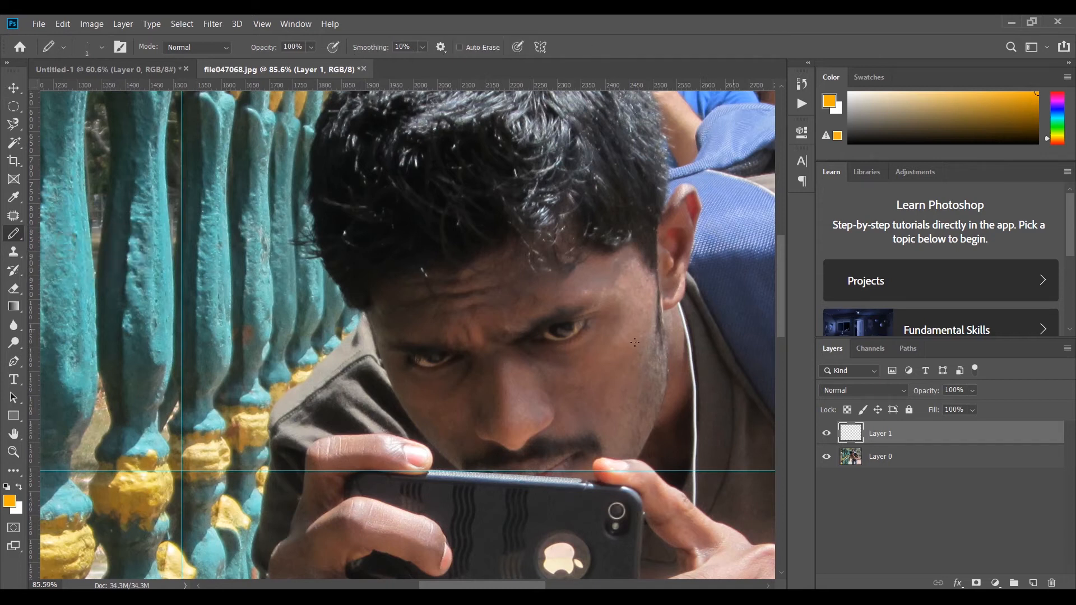
pyautogui.moveTo(635, 343)
pyautogui.mouseDown()
pyautogui.moveTo(491, 380)
pyautogui.moveTo(506, 324)
pyautogui.moveTo(628, 323)
pyautogui.moveTo(626, 375)
pyautogui.moveTo(493, 384)
pyautogui.mouseUp()
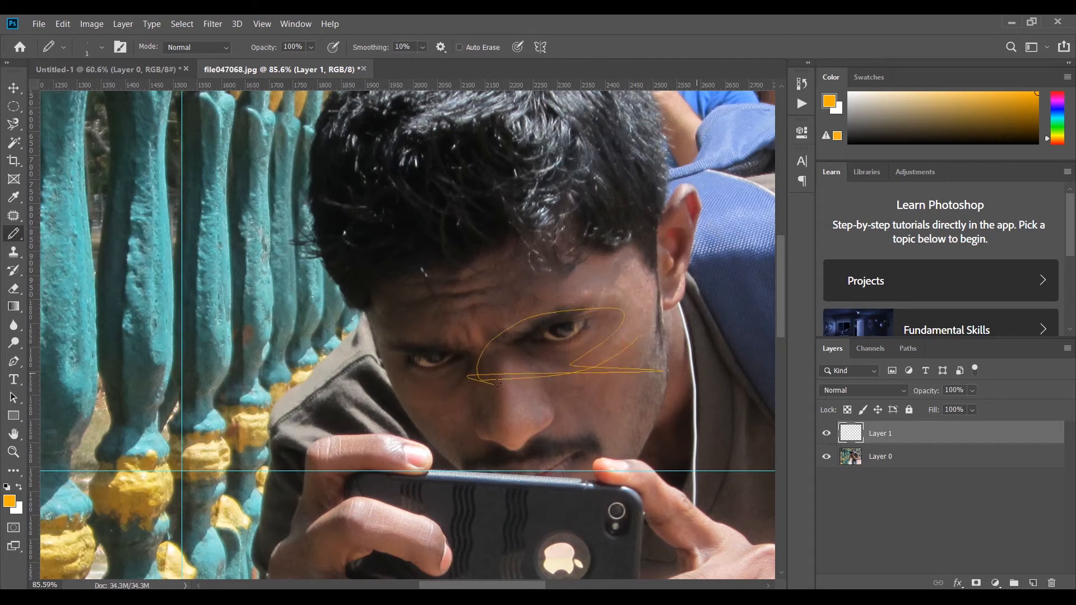
# Step: Set the foreground colour to pinkish red and draw thin Pencil lines around the man's eye and cheek
pyautogui.click(9, 501)
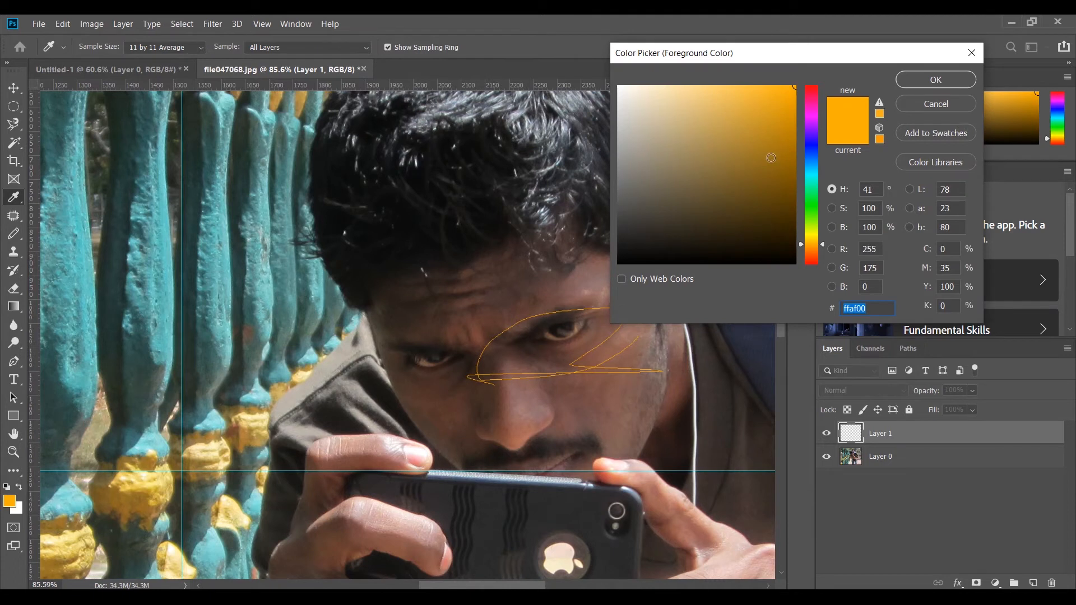
pyautogui.write('000000')
pyautogui.moveTo(814, 141); pyautogui.dragTo(814, 97)
pyautogui.click(776, 120)
pyautogui.click(934, 85)
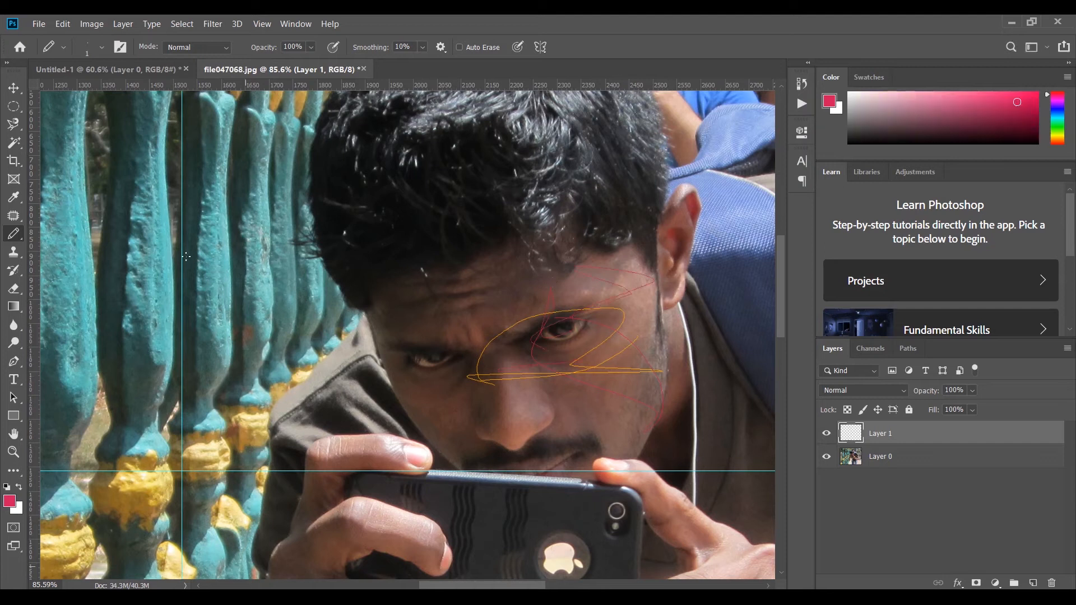
# Step: Try the Color Replacement tool in Color mode with a pink stroke along the man's jaw on Layer 0, and undo it
pyautogui.rightClick(13, 233)
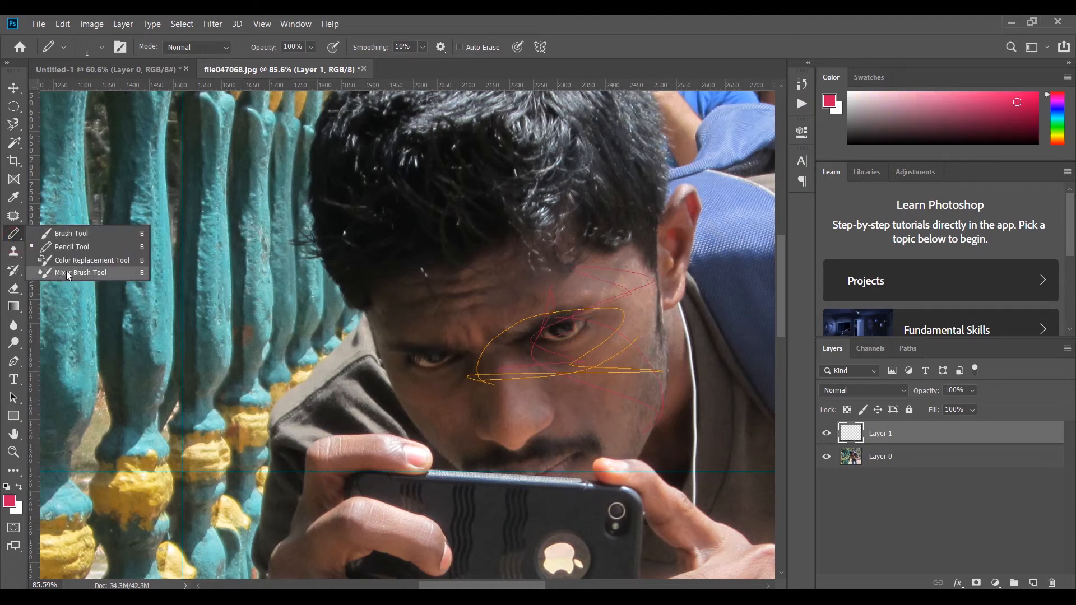
pyautogui.click(116, 261)
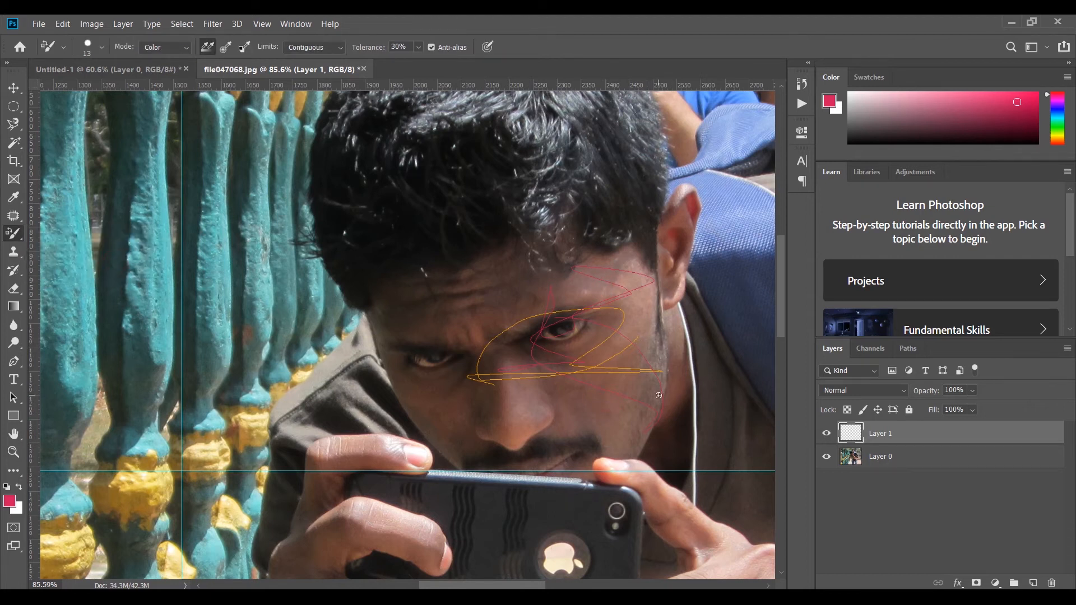
pyautogui.click(906, 453)
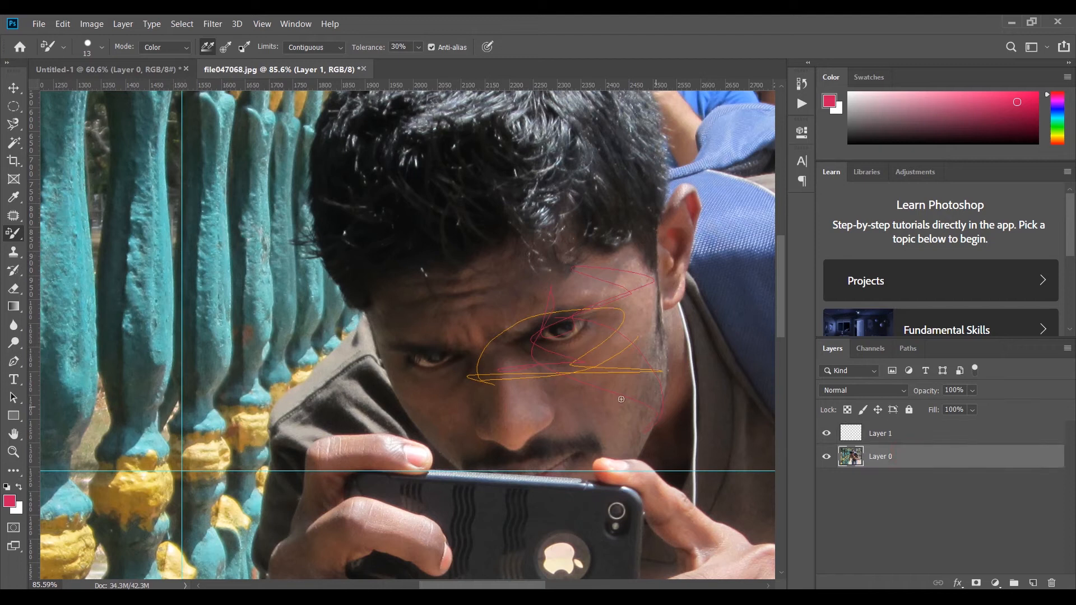
pyautogui.moveTo(614, 395); pyautogui.dragTo(634, 434)
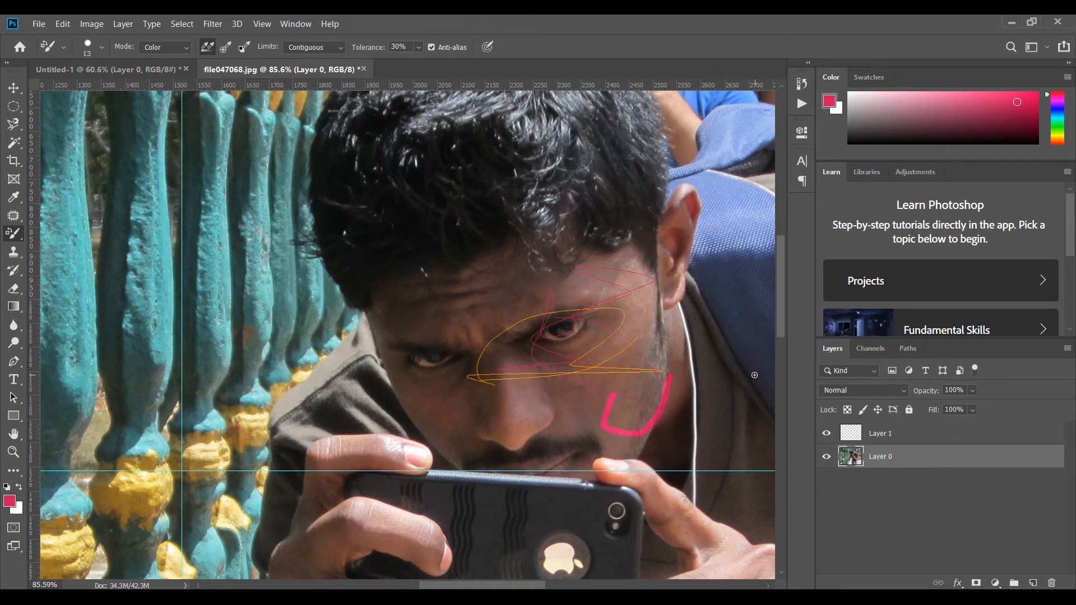
# Step: Delete Layer 1 with the freehand pencil lines
pyautogui.click(13, 242)
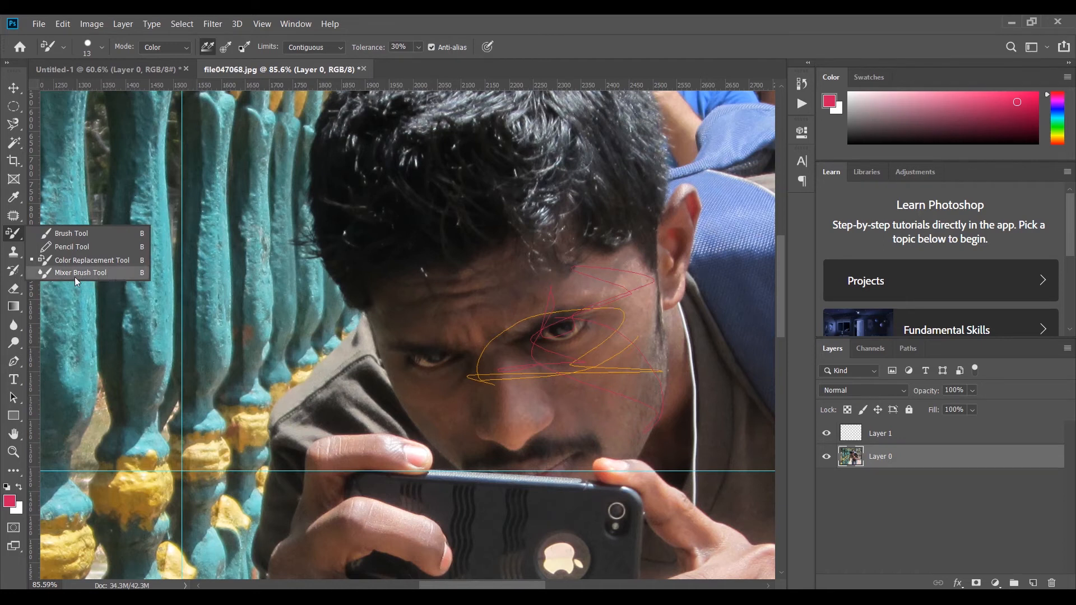
pyautogui.click(13, 253)
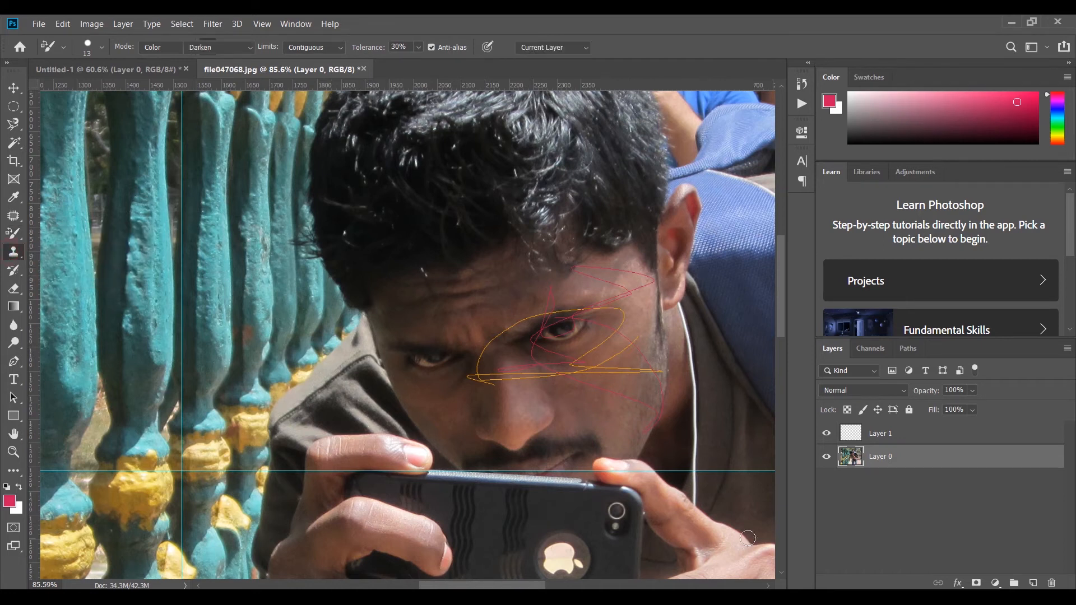
pyautogui.click(905, 440)
pyautogui.press('Delete')
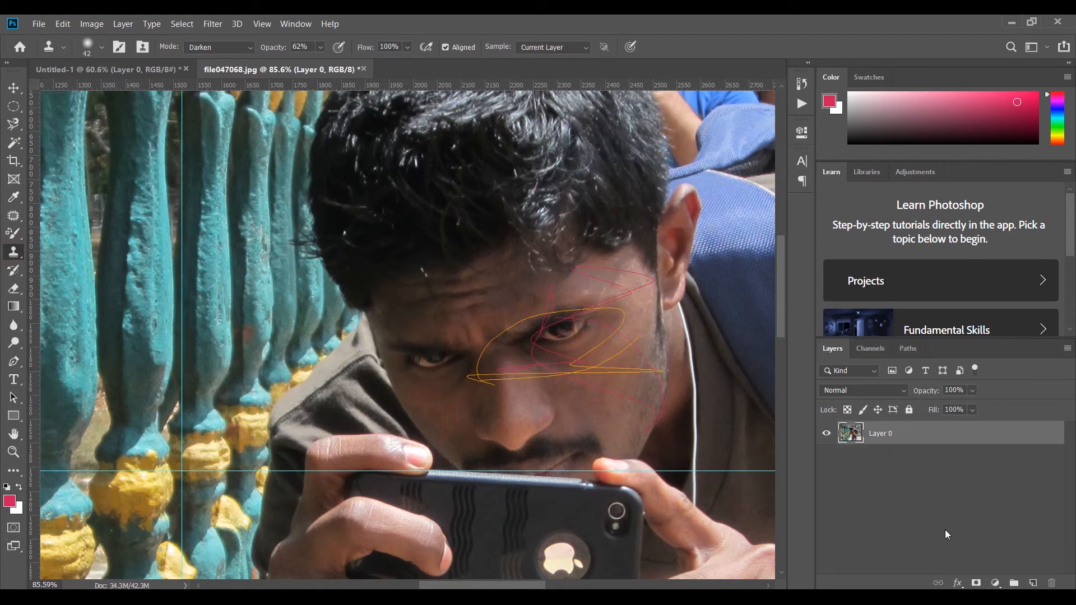
# Step: Select the Clone Stamp tool, and show the variants of the History Brush tool
pyautogui.rightClick(11, 254)
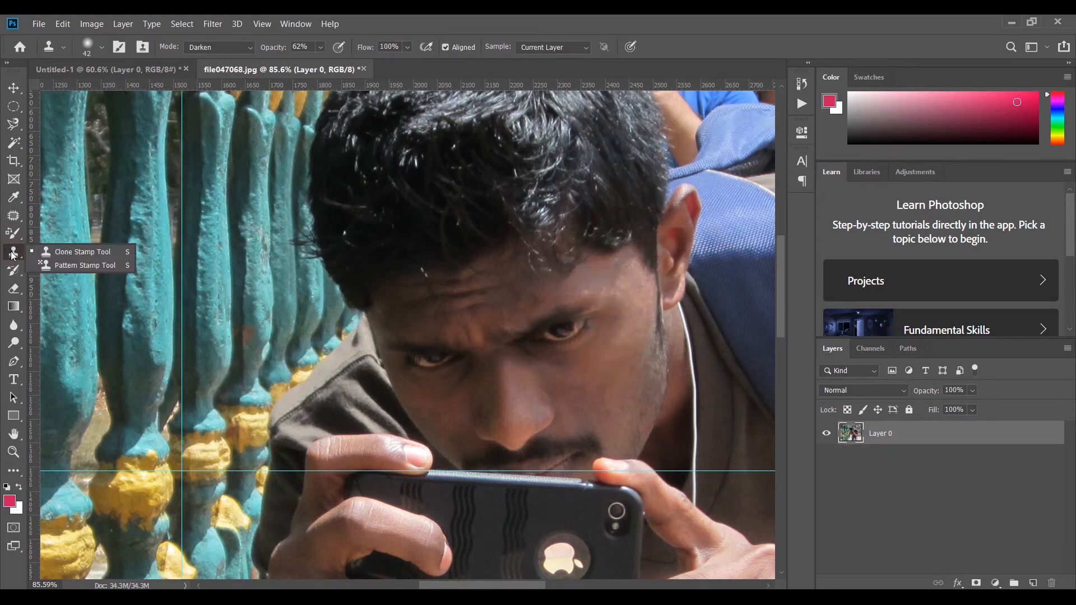
pyautogui.click(76, 252)
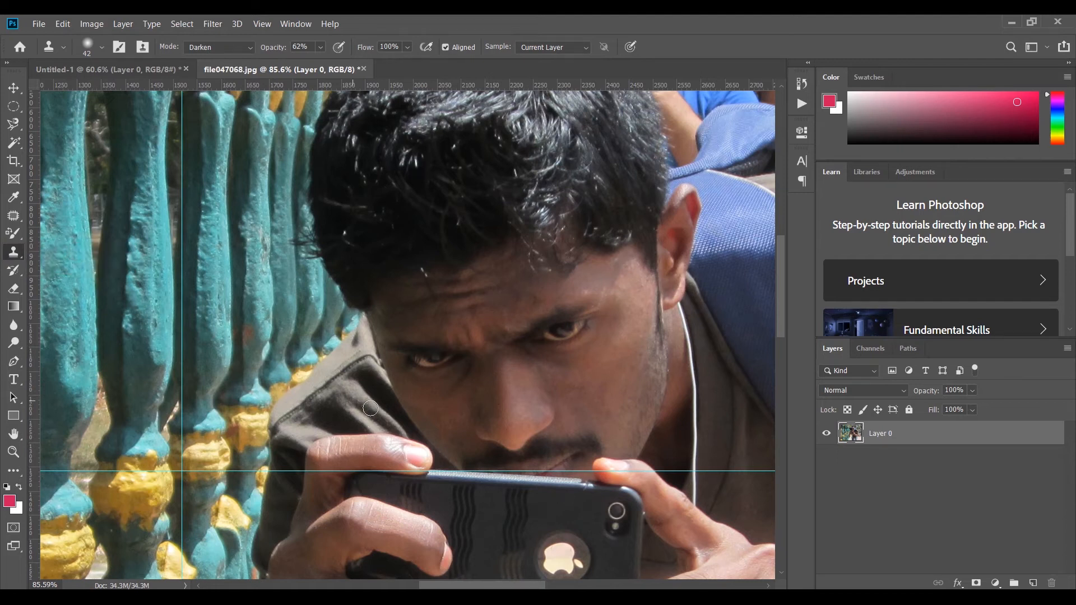
pyautogui.scroll(4, 624, 402)
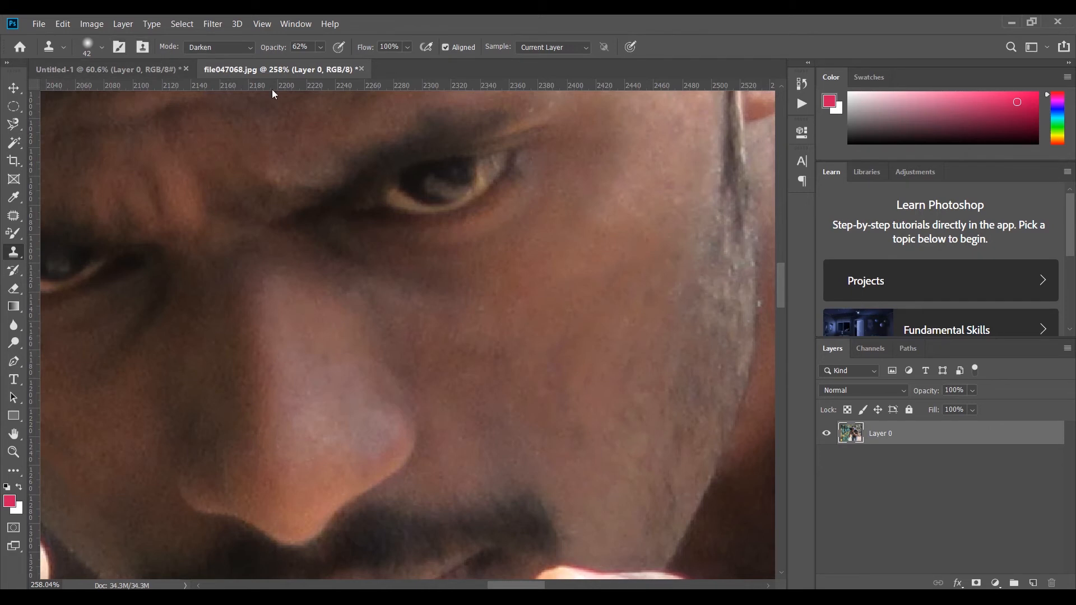
pyautogui.moveTo(14, 271); pyautogui.dragTo(110, 272)
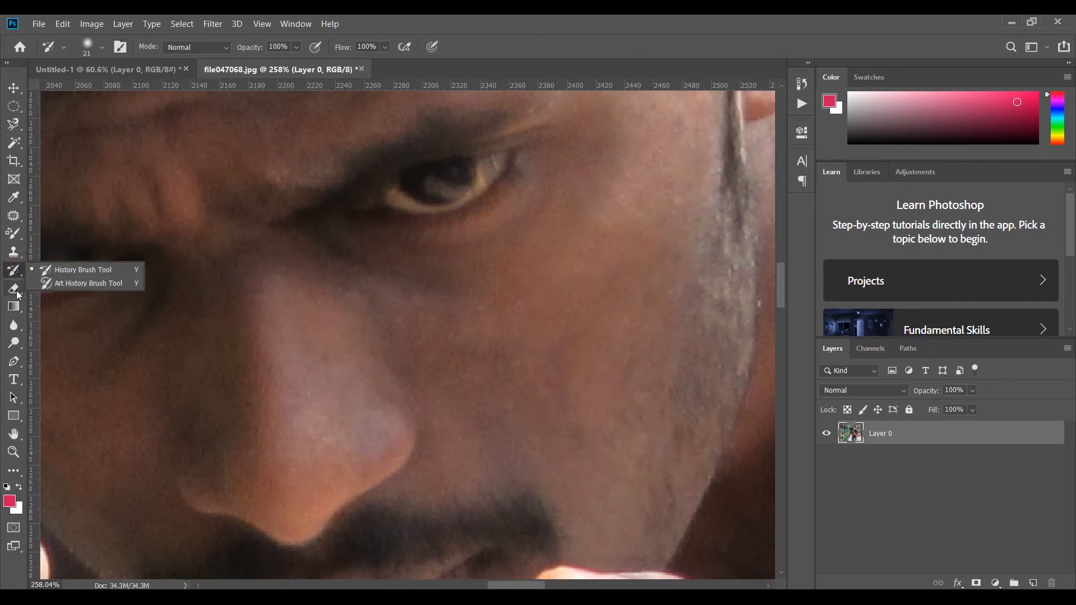
# Step: Try broad Eraser strokes across the man's face on Layer 0, and undo them all
pyautogui.moveTo(14, 289); pyautogui.dragTo(78, 299)
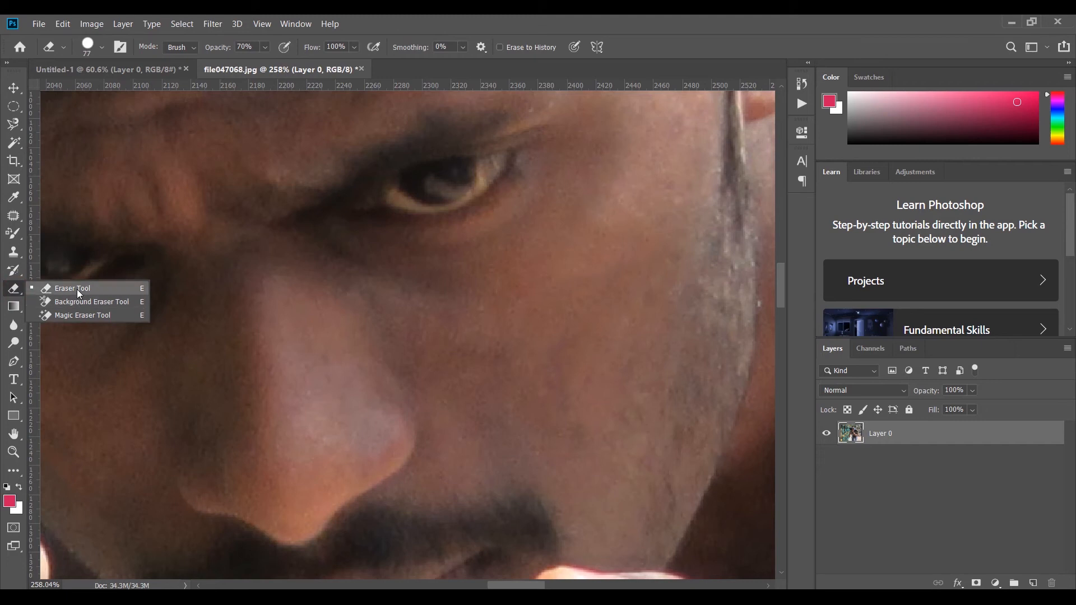
pyautogui.click(77, 293)
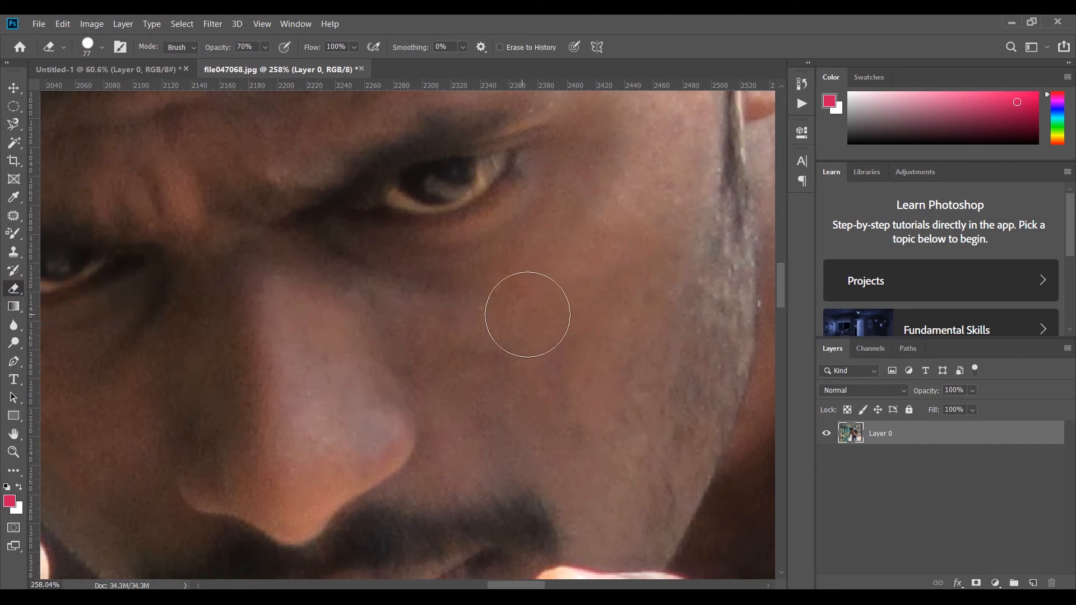
pyautogui.scroll(-3, 521, 312)
pyautogui.scroll(1, 392, 344)
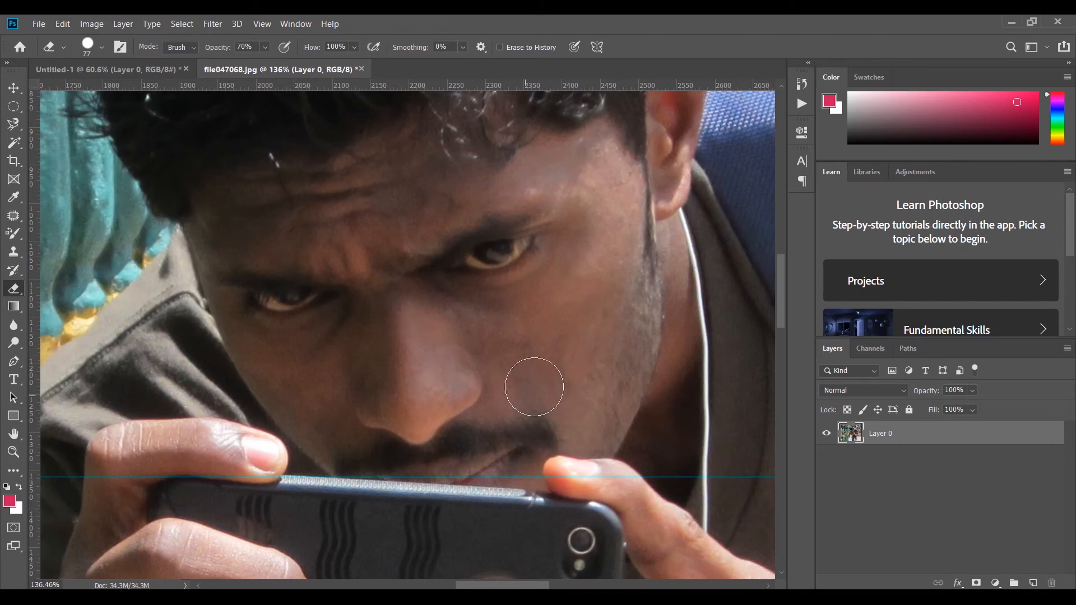
pyautogui.moveTo(512, 372)
pyautogui.mouseDown()
pyautogui.moveTo(361, 432)
pyautogui.moveTo(513, 465)
pyautogui.mouseUp()
pyautogui.moveTo(517, 286)
pyautogui.mouseDown()
pyautogui.moveTo(517, 247)
pyautogui.moveTo(542, 288)
pyautogui.moveTo(340, 314)
pyautogui.moveTo(312, 298)
pyautogui.moveTo(439, 368)
pyautogui.moveTo(620, 260)
pyautogui.moveTo(589, 246)
pyautogui.mouseUp()
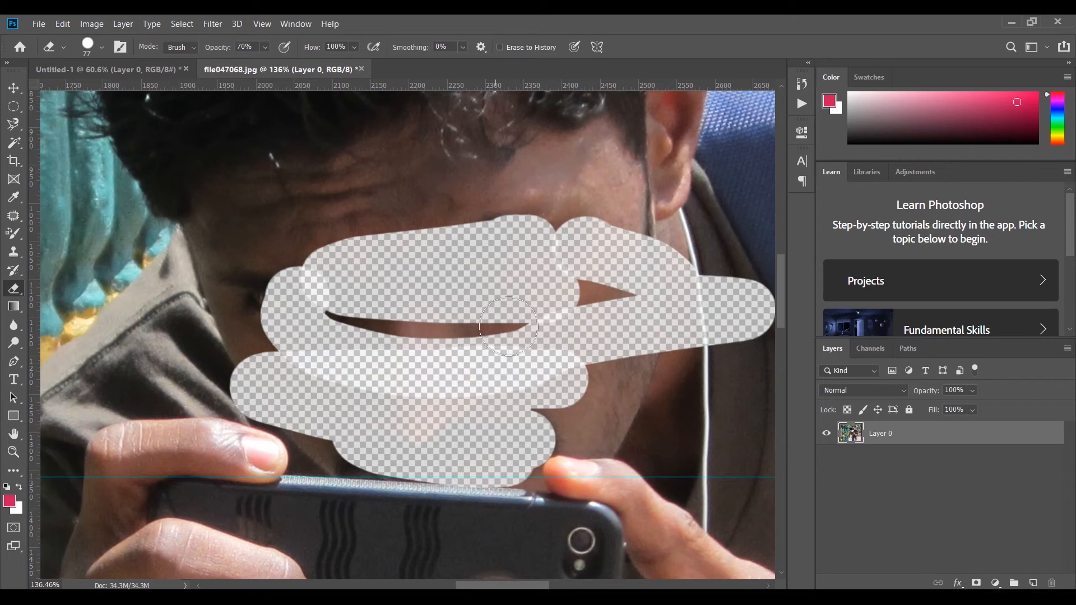
pyautogui.scroll(-5, 513, 336)
pyautogui.hotkey('ctrl', 'z')
pyautogui.hotkey('ctrl', 'z')
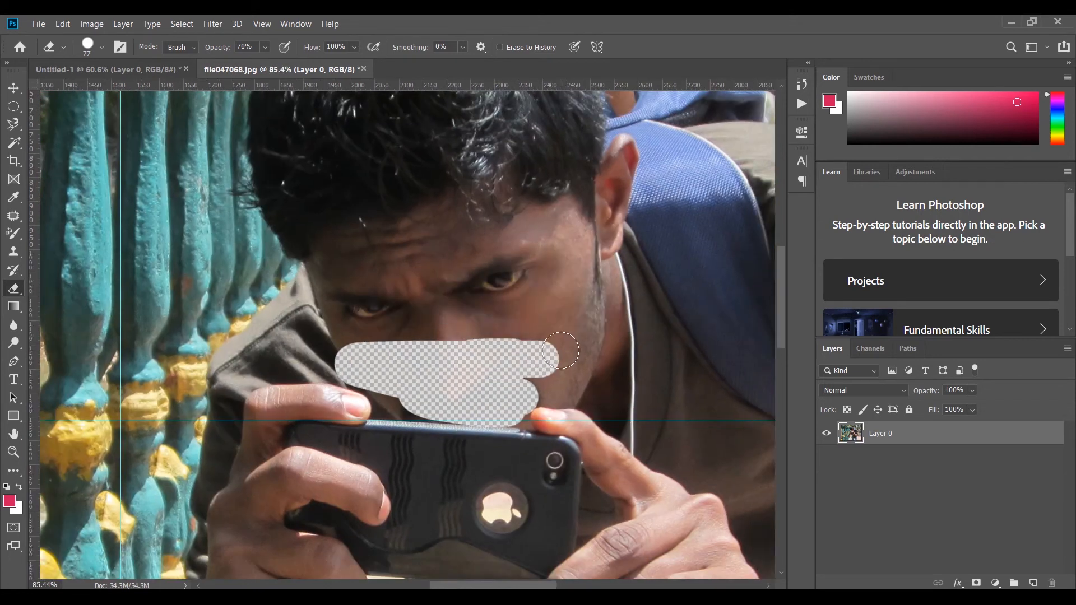
pyautogui.hotkey('ctrl', 'z')
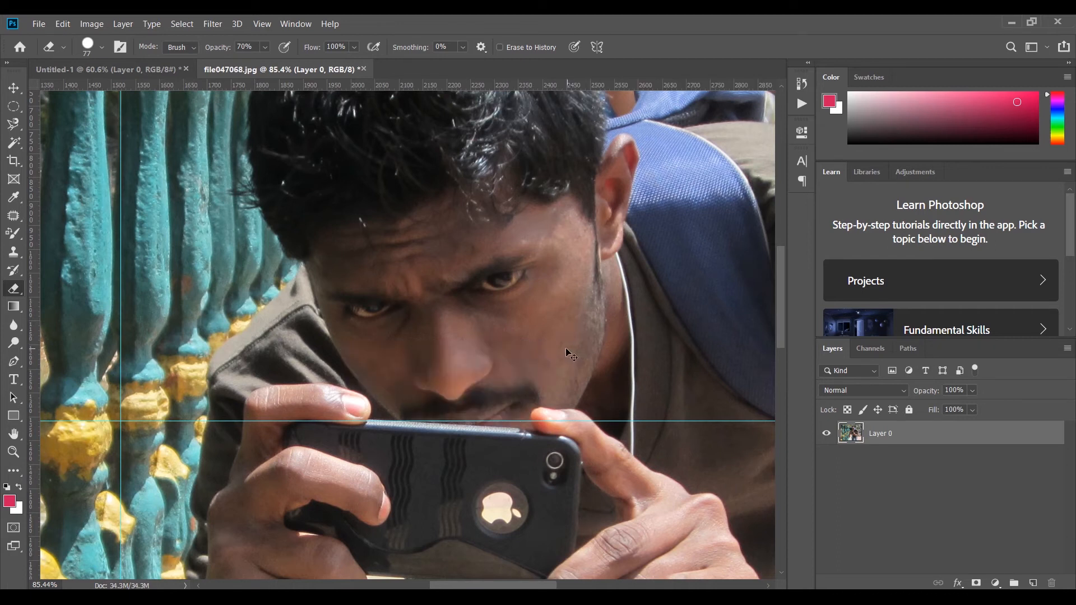
# Step: Select the Gradient tool and add a vertical guide at about 3700 px, near the photo's right edge
pyautogui.rightClick(16, 290)
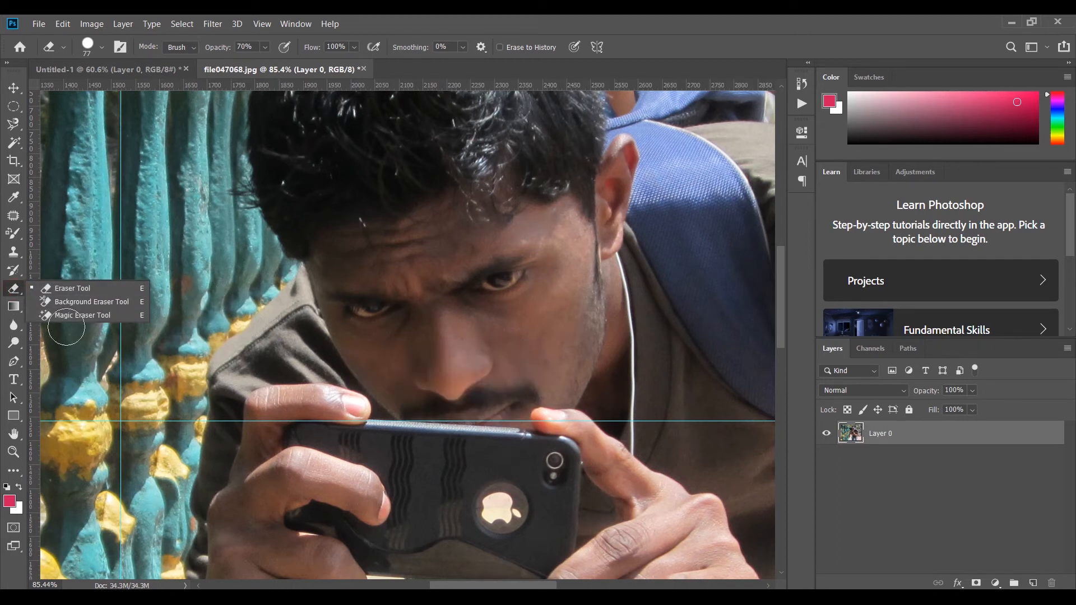
pyautogui.click(13, 307)
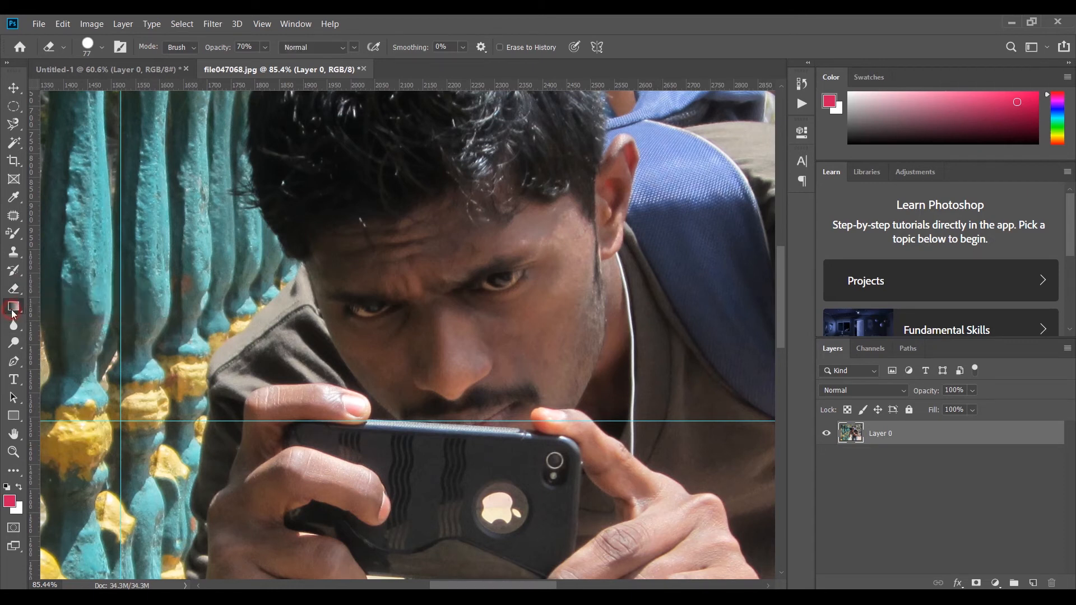
pyautogui.rightClick(14, 307)
pyautogui.click(103, 310)
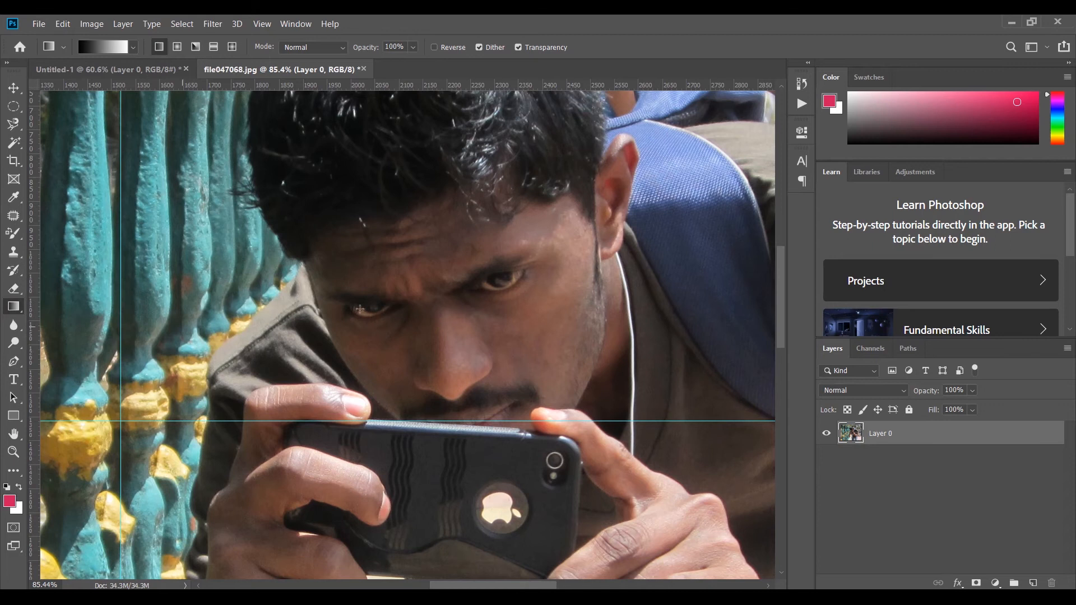
pyautogui.scroll(-3, 412, 300)
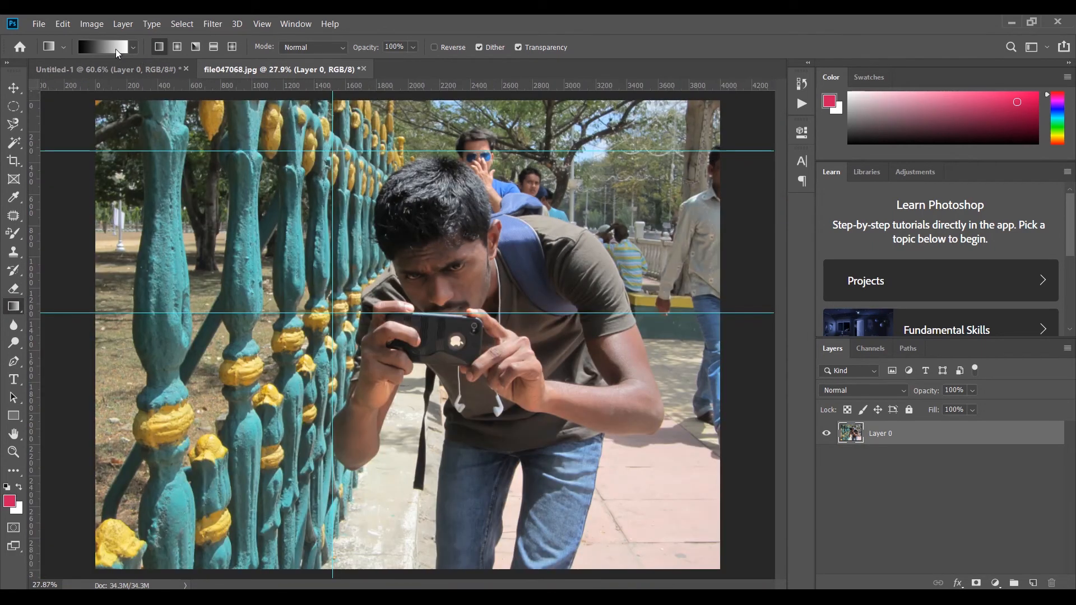
pyautogui.moveTo(39, 321); pyautogui.dragTo(676, 314)
pyautogui.scroll(-2, 373, 377)
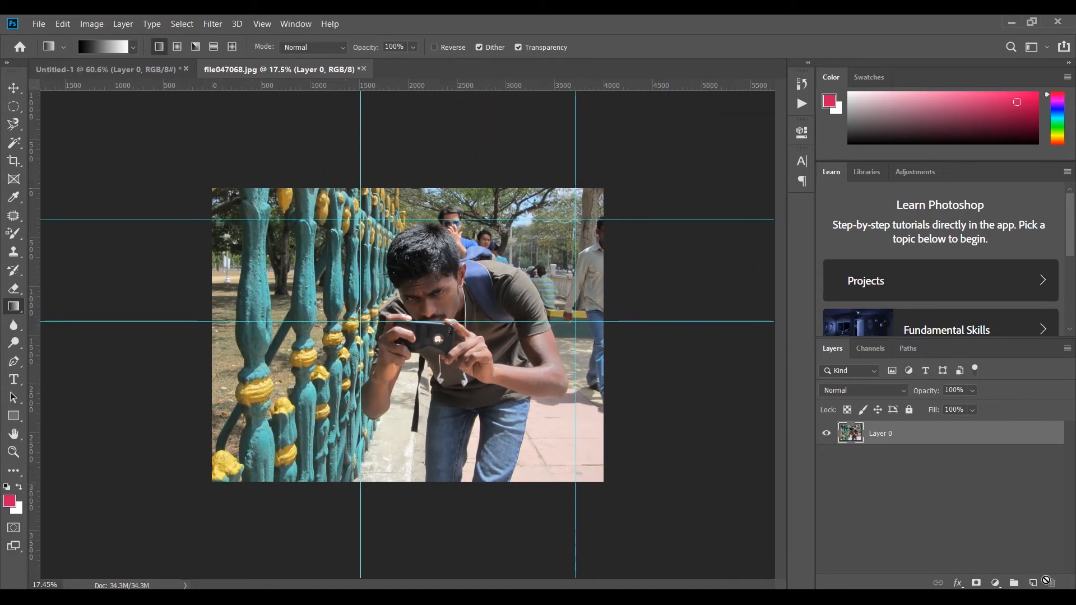
# Step: Add a new layer, try a vertical and a horizontal black-to-white linear gradient on it, and delete the layer
pyautogui.click(1033, 583)
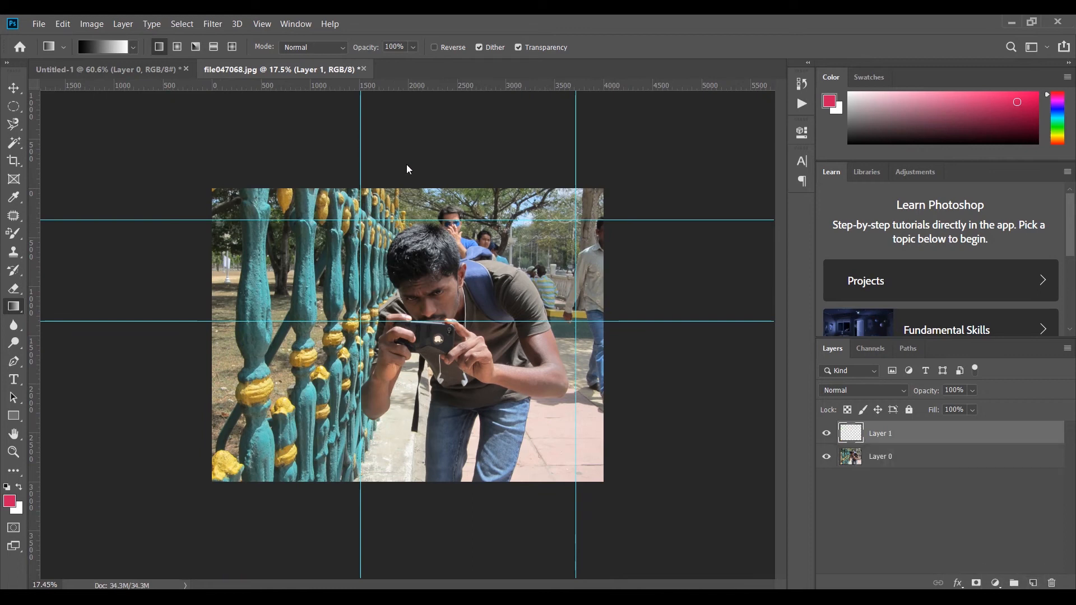
pyautogui.moveTo(402, 189); pyautogui.dragTo(404, 338)
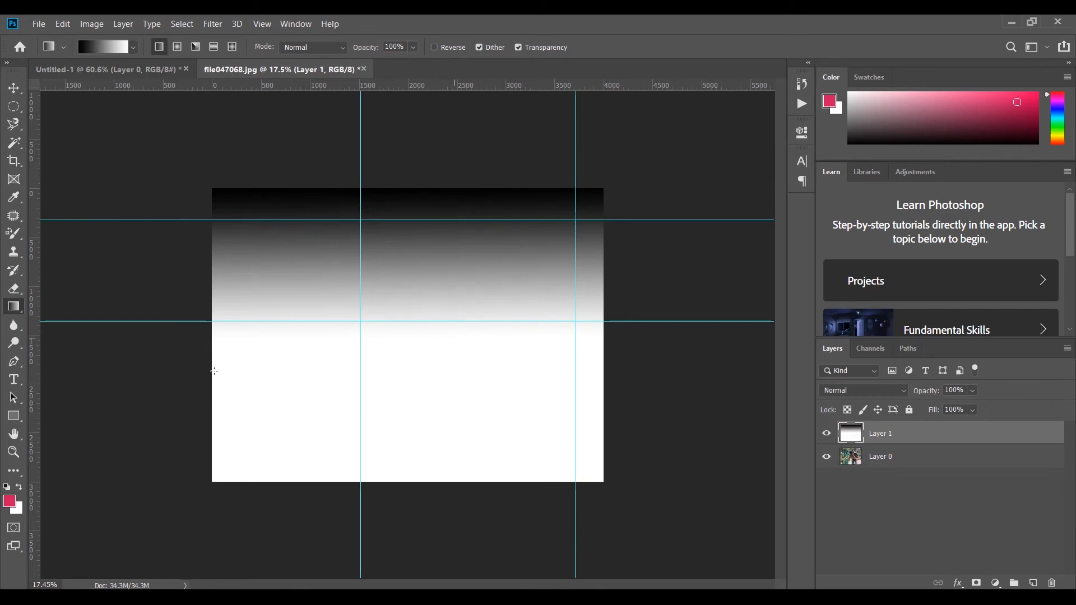
pyautogui.moveTo(185, 372); pyautogui.dragTo(573, 351)
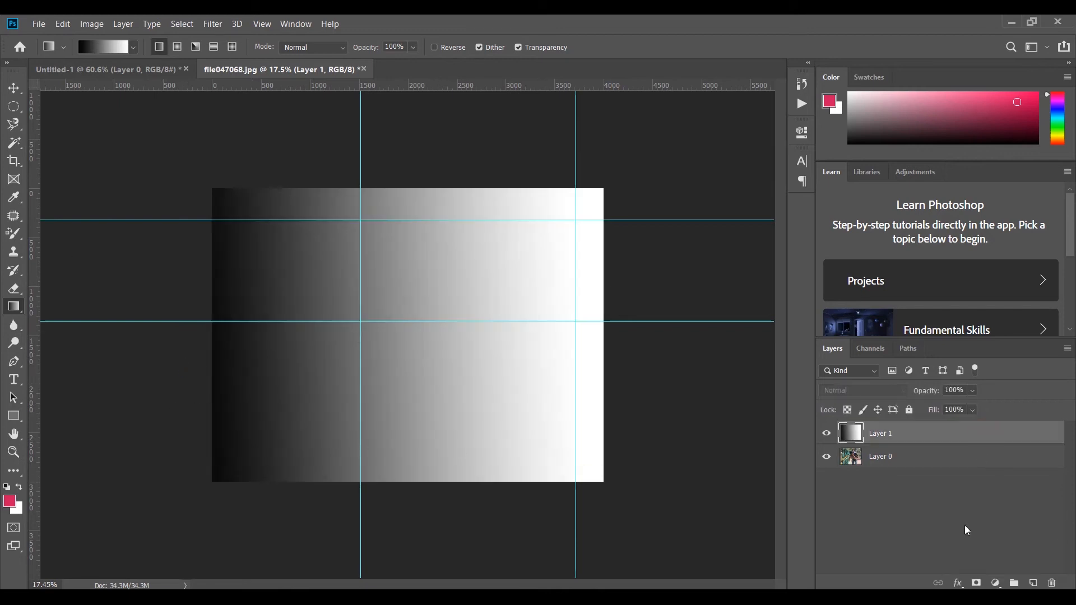
pyautogui.press('Delete')
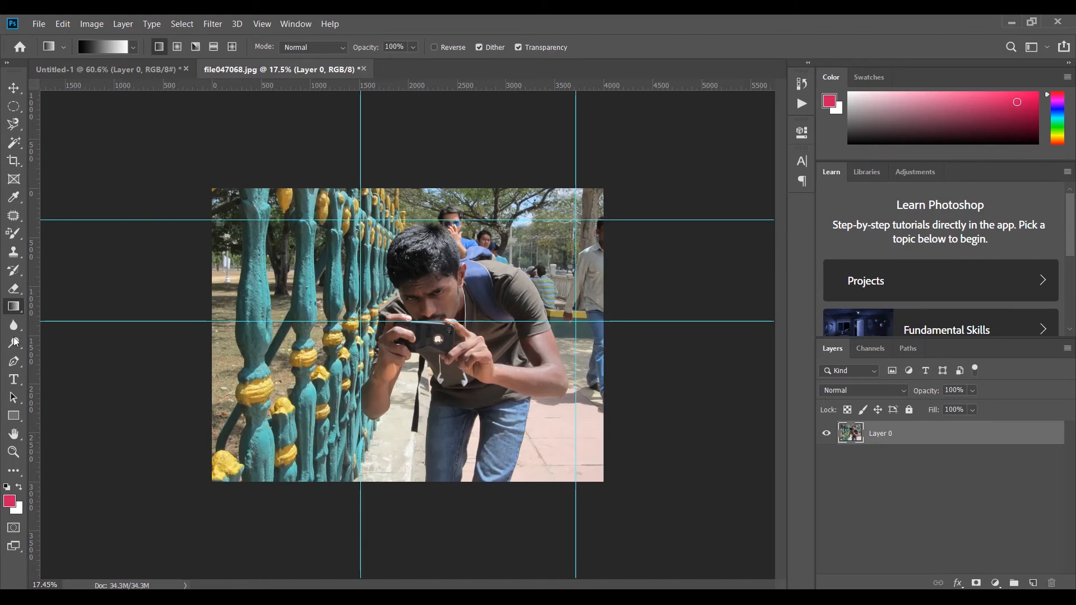
# Step: Apply the Blur tool in reverse to heavily sharpen the backpack strap, the man's shoulder and the seated person's striped shirt
pyautogui.click(13, 327)
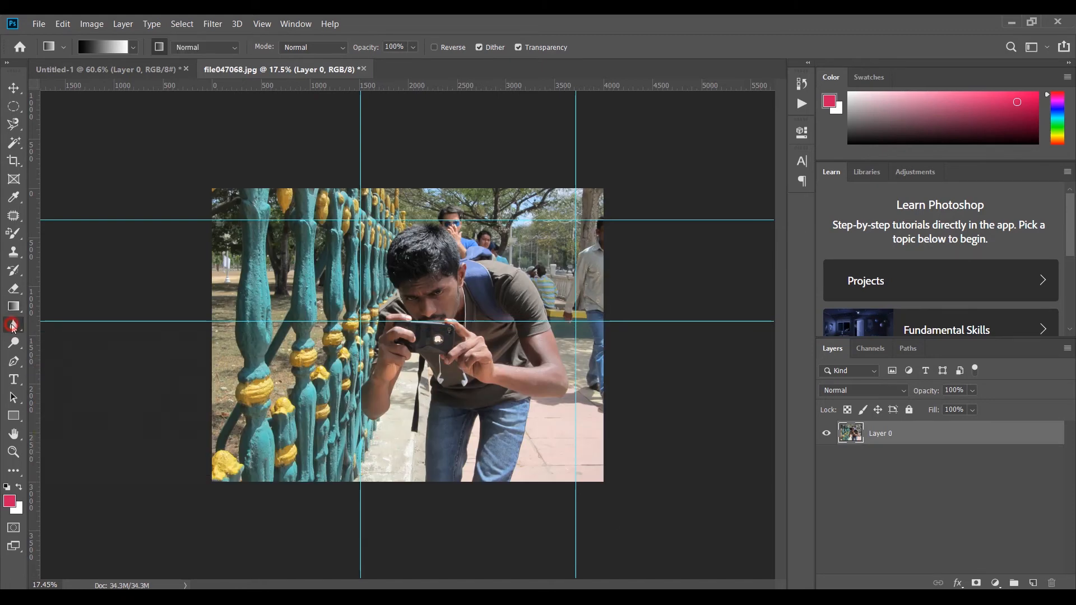
pyautogui.scroll(1, 584, 332)
pyautogui.scroll(13, 584, 332)
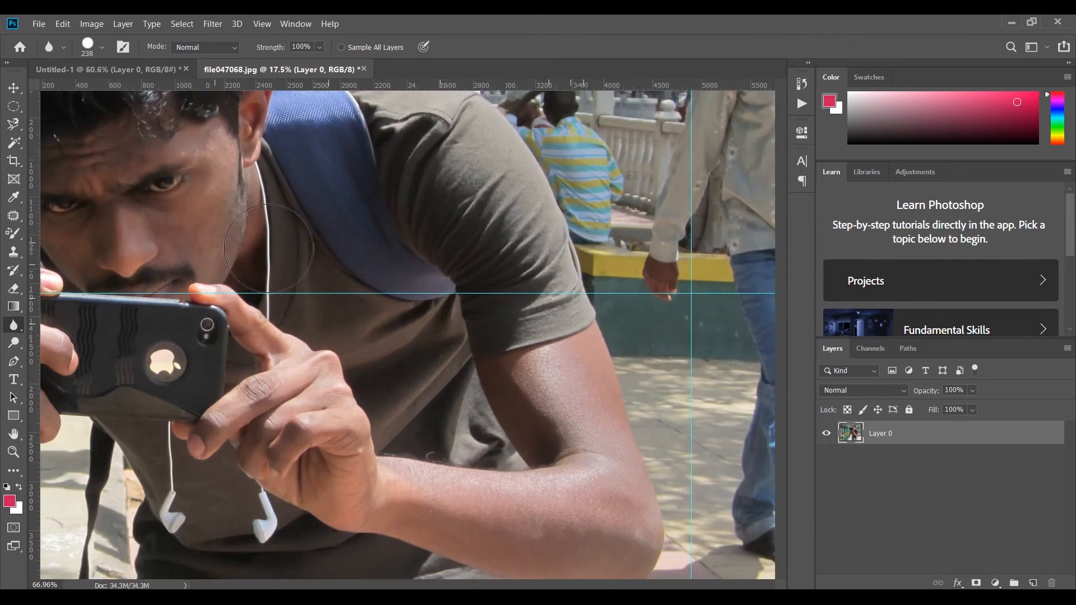
pyautogui.moveTo(353, 301); pyautogui.dragTo(660, 381)
pyautogui.scroll(5, 659, 382)
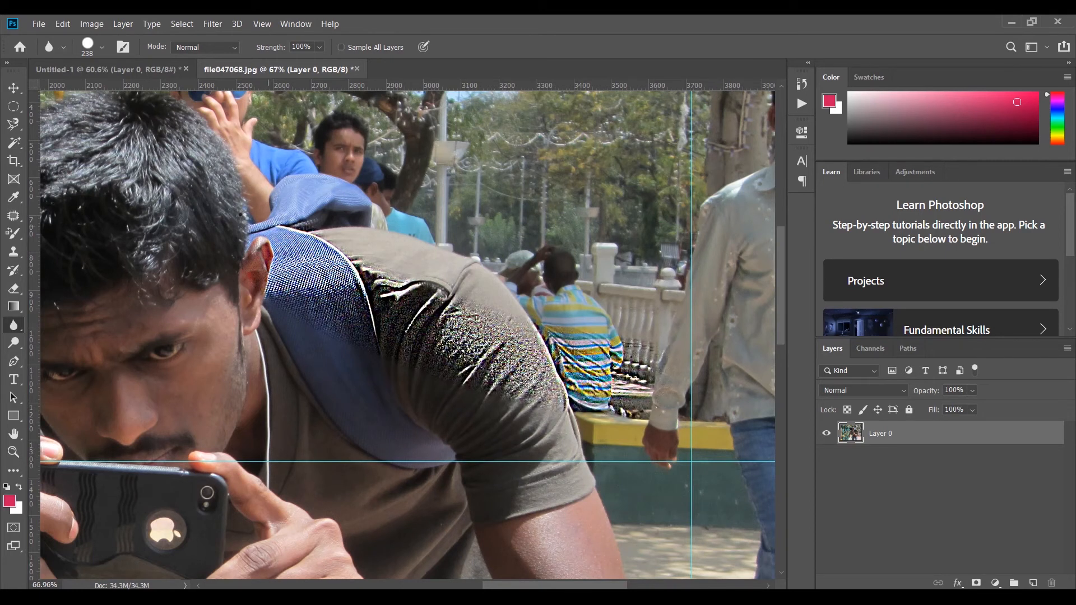
pyautogui.scroll(3, 244, 224)
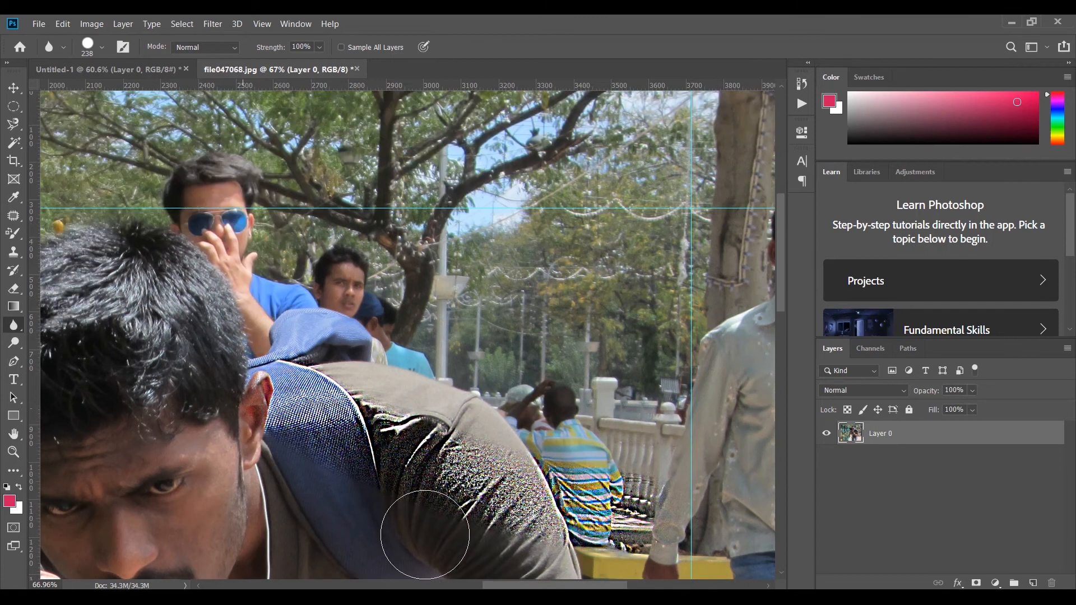
# Step: Soften the sharpened strap, shoulder and striped shirt with the Blur tool, and blur the men in the background behind the head
pyautogui.scroll(-4, 422, 406)
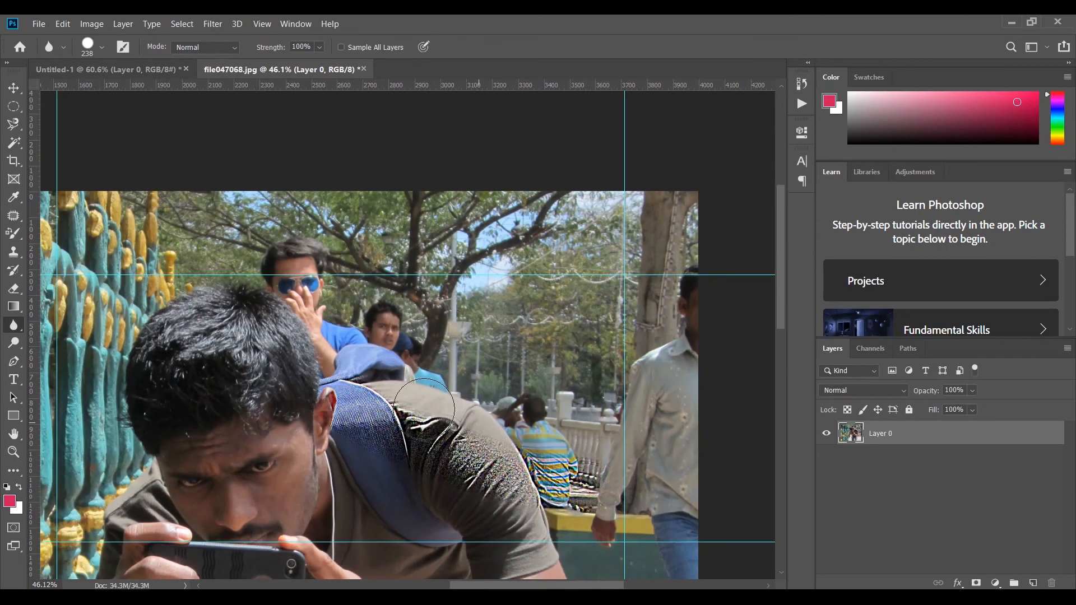
pyautogui.scroll(-2, 421, 406)
pyautogui.scroll(5, 421, 405)
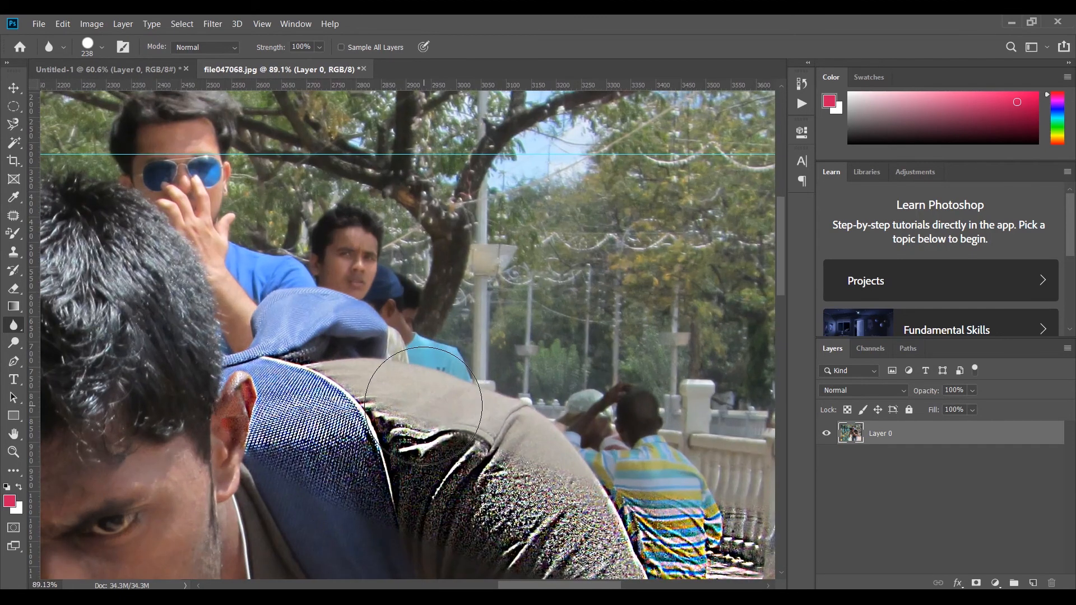
pyautogui.moveTo(478, 438)
pyautogui.mouseDown()
pyautogui.moveTo(432, 421)
pyautogui.moveTo(380, 422)
pyautogui.moveTo(513, 440)
pyautogui.mouseUp()
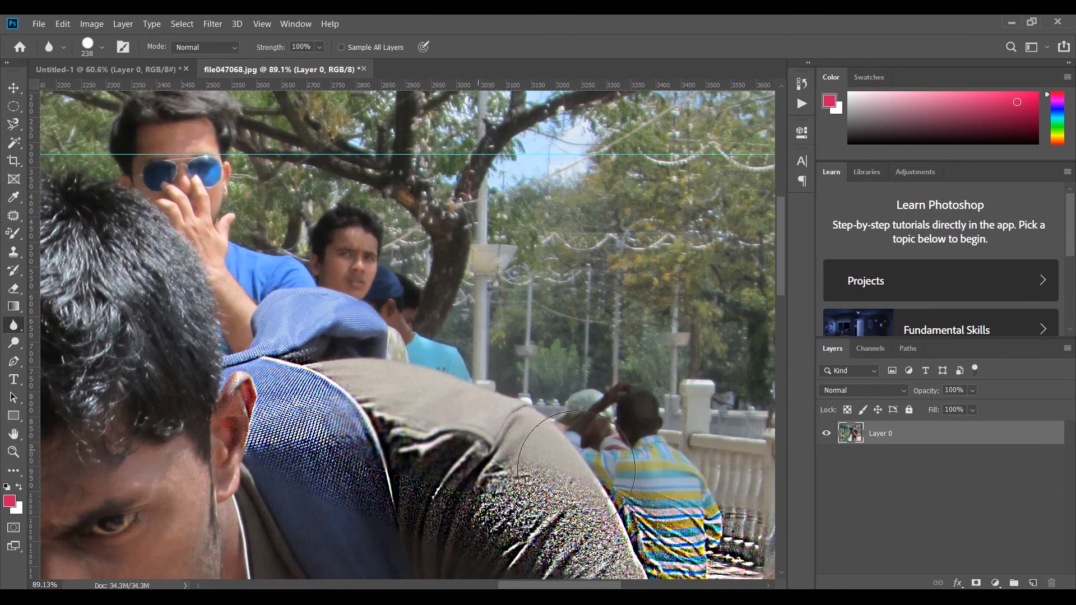
pyautogui.moveTo(272, 411)
pyautogui.mouseDown()
pyautogui.moveTo(258, 403)
pyautogui.moveTo(483, 502)
pyautogui.moveTo(644, 513)
pyautogui.moveTo(611, 515)
pyautogui.moveTo(637, 501)
pyautogui.moveTo(572, 454)
pyautogui.mouseUp()
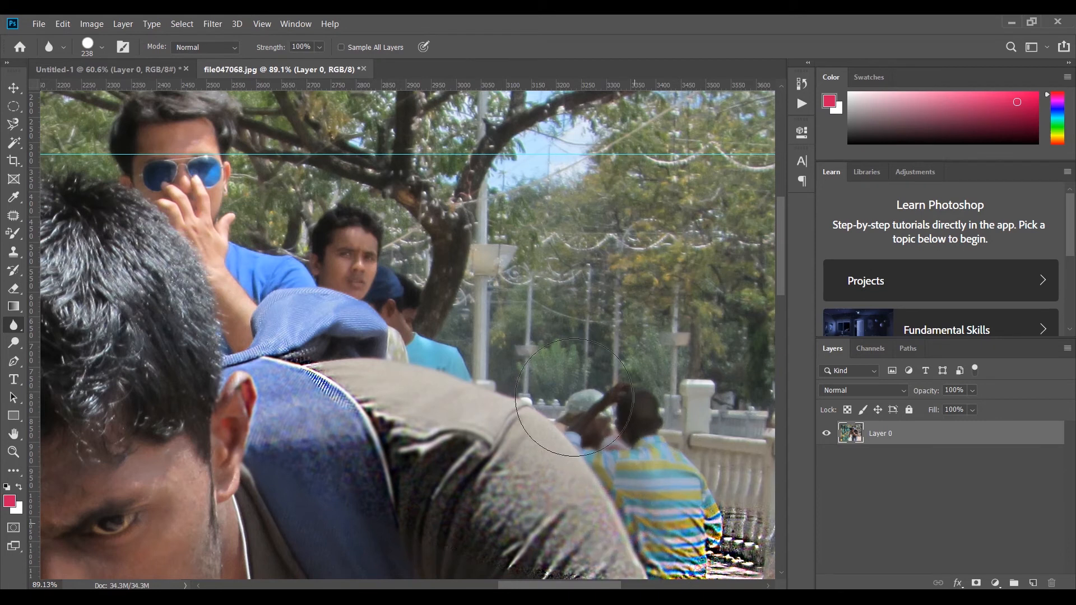
pyautogui.moveTo(164, 168); pyautogui.dragTo(241, 175)
pyautogui.moveTo(175, 214)
pyautogui.mouseDown()
pyautogui.moveTo(168, 263)
pyautogui.moveTo(174, 236)
pyautogui.moveTo(214, 185)
pyautogui.moveTo(172, 153)
pyautogui.moveTo(217, 304)
pyautogui.mouseUp()
pyautogui.moveTo(346, 259)
pyautogui.mouseDown()
pyautogui.moveTo(369, 234)
pyautogui.moveTo(363, 282)
pyautogui.moveTo(345, 279)
pyautogui.moveTo(379, 263)
pyautogui.moveTo(358, 274)
pyautogui.moveTo(361, 256)
pyautogui.moveTo(350, 295)
pyautogui.moveTo(363, 231)
pyautogui.moveTo(370, 263)
pyautogui.moveTo(370, 252)
pyautogui.moveTo(392, 253)
pyautogui.moveTo(339, 256)
pyautogui.mouseUp()
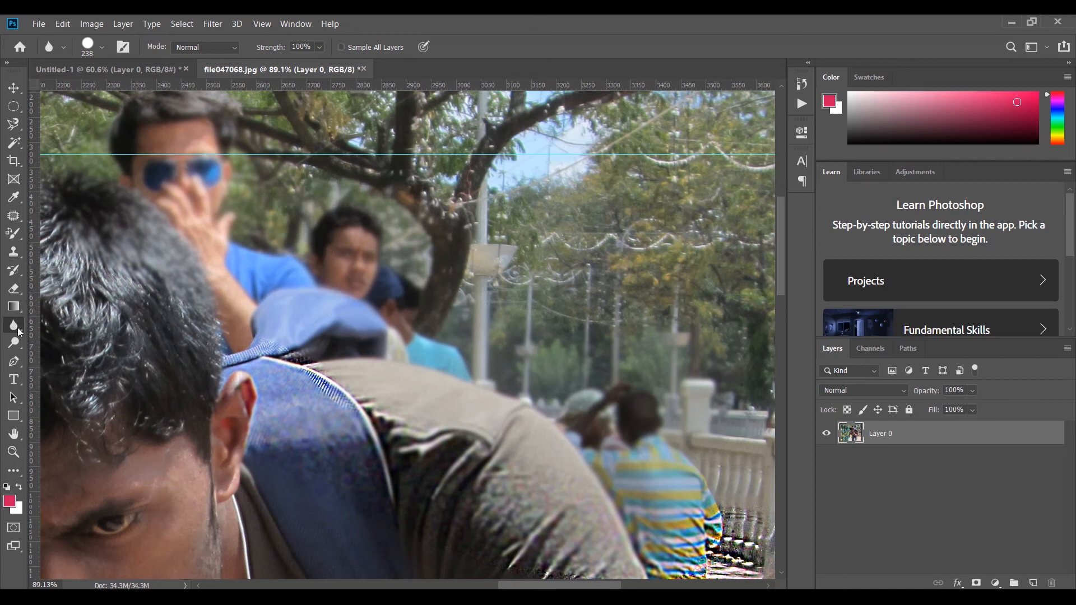
# Step: Sharpen the skin on the man's temple with the Sharpen tool at a brush size of 102 px
pyautogui.rightClick(18, 327)
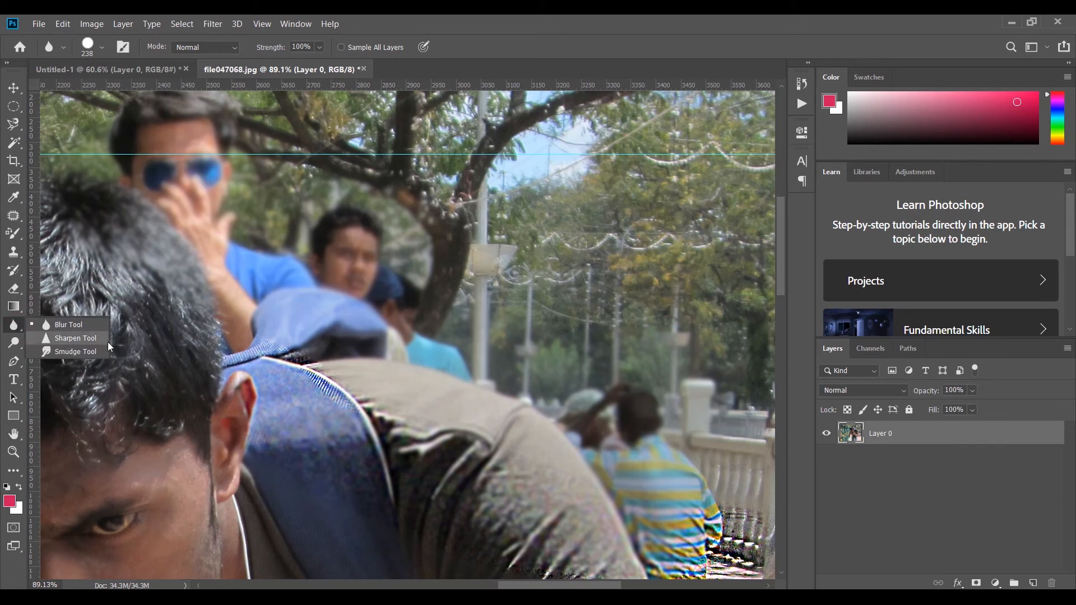
pyautogui.click(78, 339)
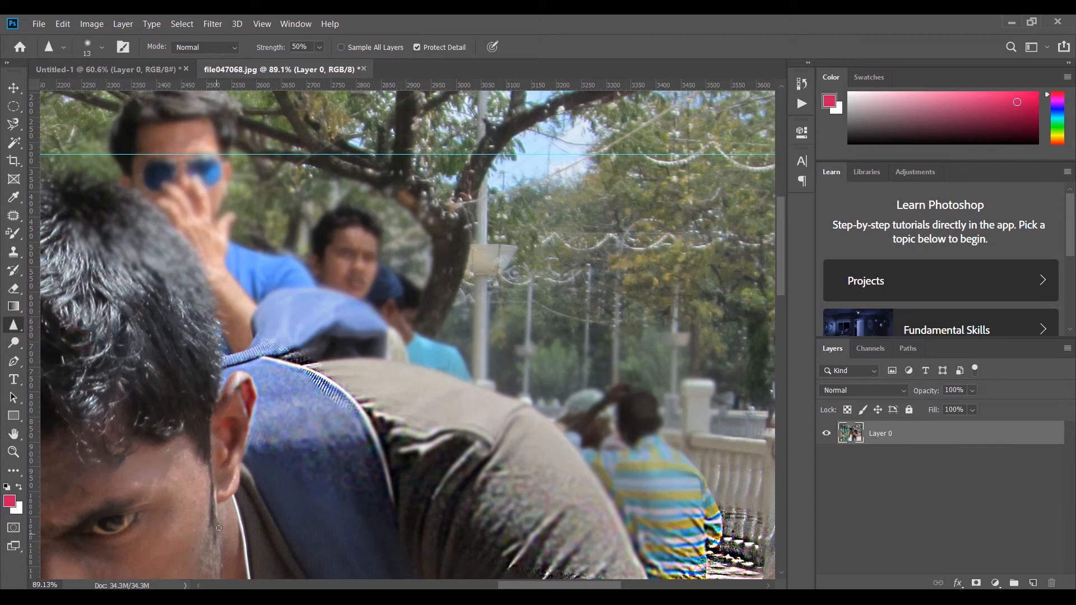
pyautogui.scroll(4, 220, 526)
pyautogui.rightClick(185, 469)
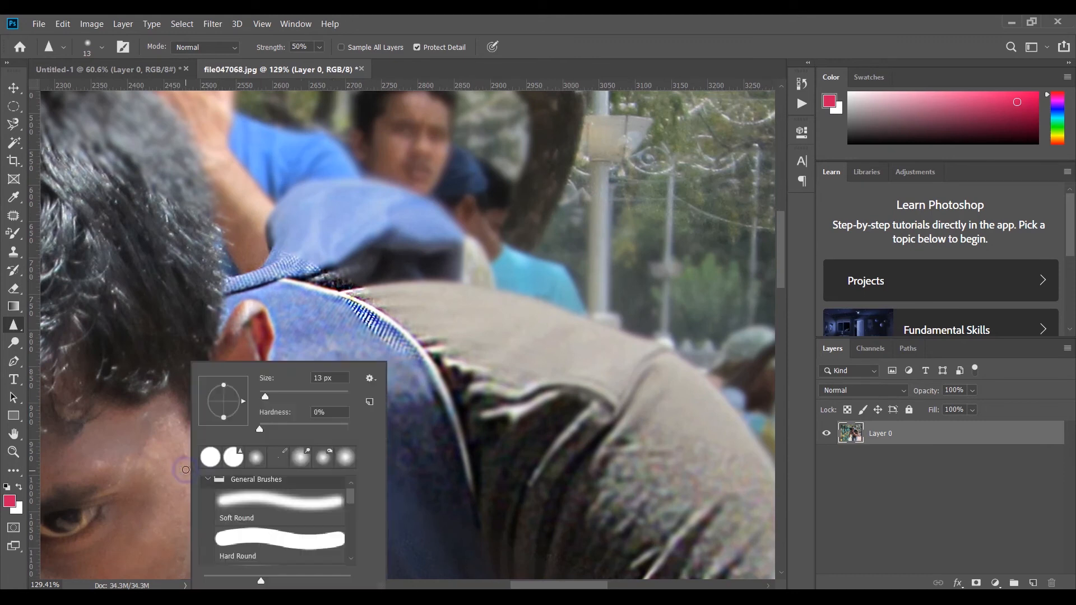
pyautogui.moveTo(269, 399)
pyautogui.mouseDown()
pyautogui.moveTo(316, 400)
pyautogui.moveTo(307, 399)
pyautogui.mouseUp()
pyautogui.moveTo(164, 438)
pyautogui.mouseDown()
pyautogui.moveTo(158, 482)
pyautogui.moveTo(185, 465)
pyautogui.moveTo(148, 451)
pyautogui.moveTo(162, 465)
pyautogui.moveTo(173, 460)
pyautogui.moveTo(146, 476)
pyautogui.moveTo(159, 474)
pyautogui.mouseUp()
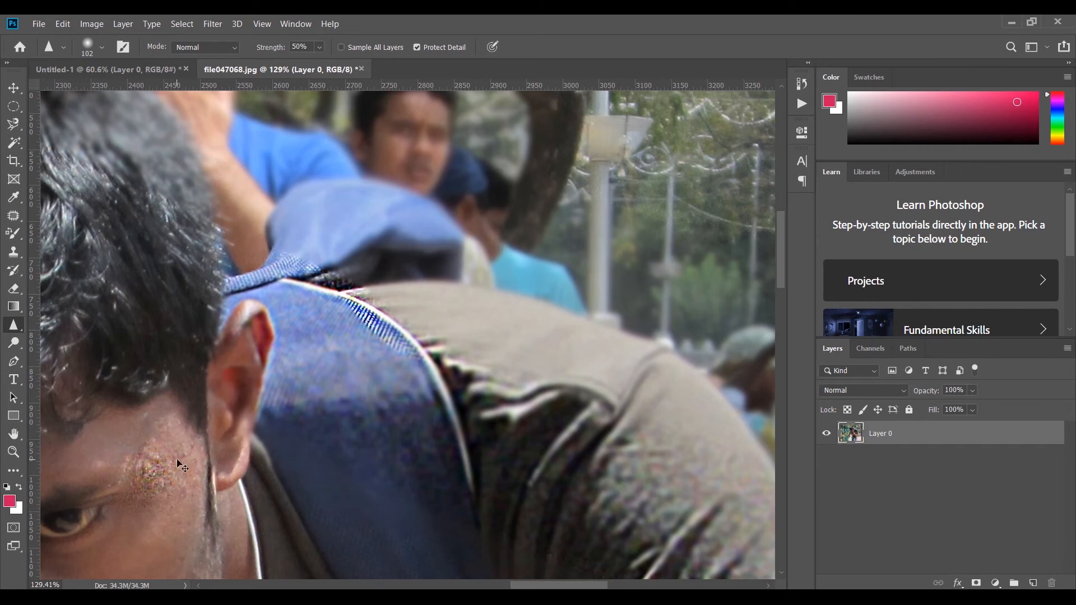
# Step: Undo the sharpening on the man's temple, and smudge the backpack strap and the shoulder's upper edge with the Smudge tool
pyautogui.hotkey('ctrl', 'z')
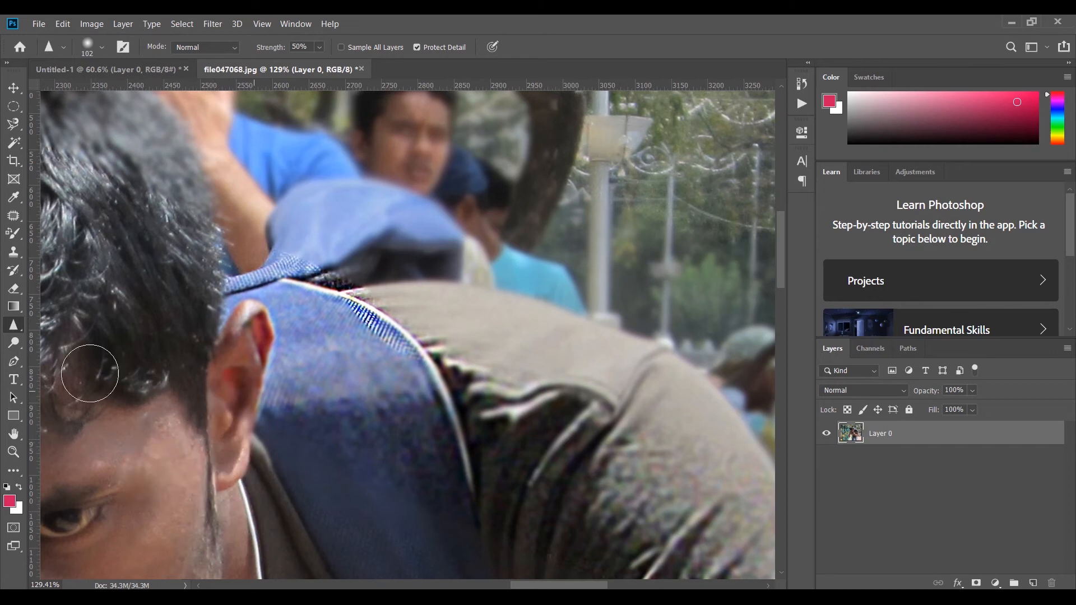
pyautogui.rightClick(14, 327)
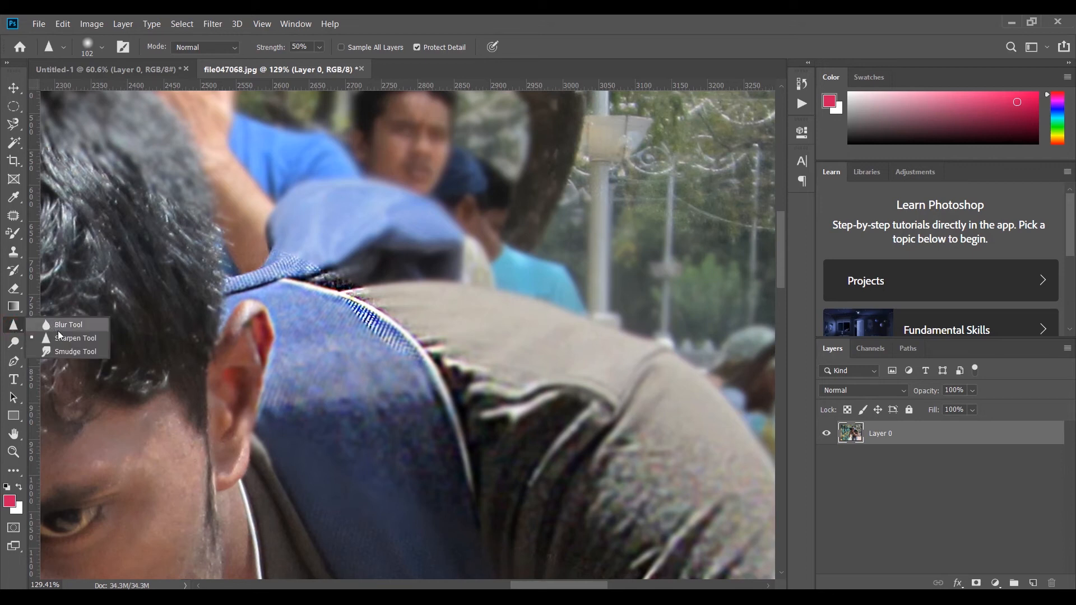
pyautogui.click(54, 352)
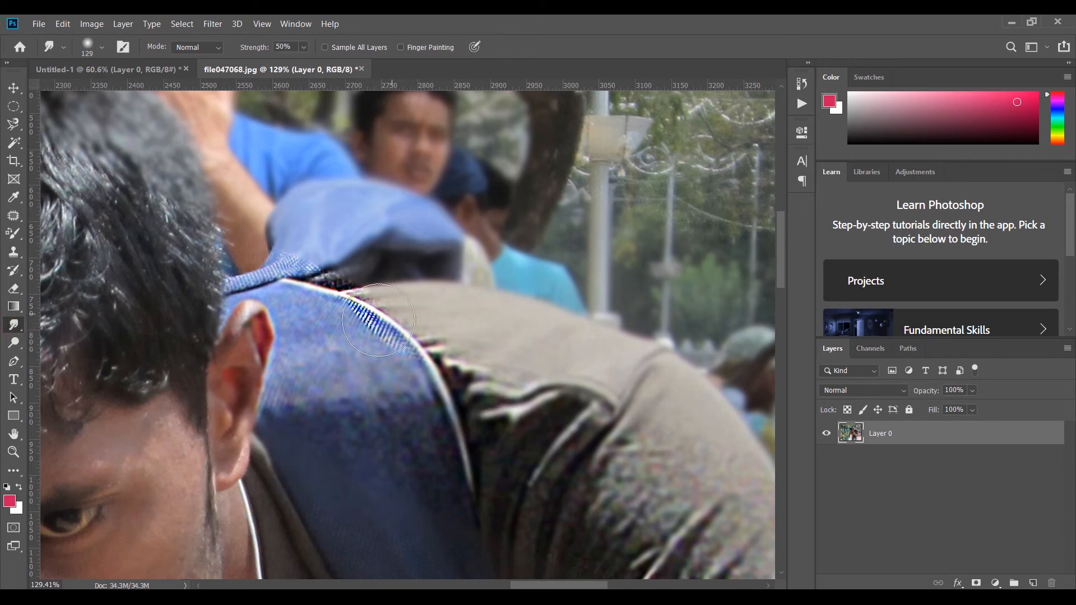
pyautogui.moveTo(392, 379); pyautogui.dragTo(493, 272)
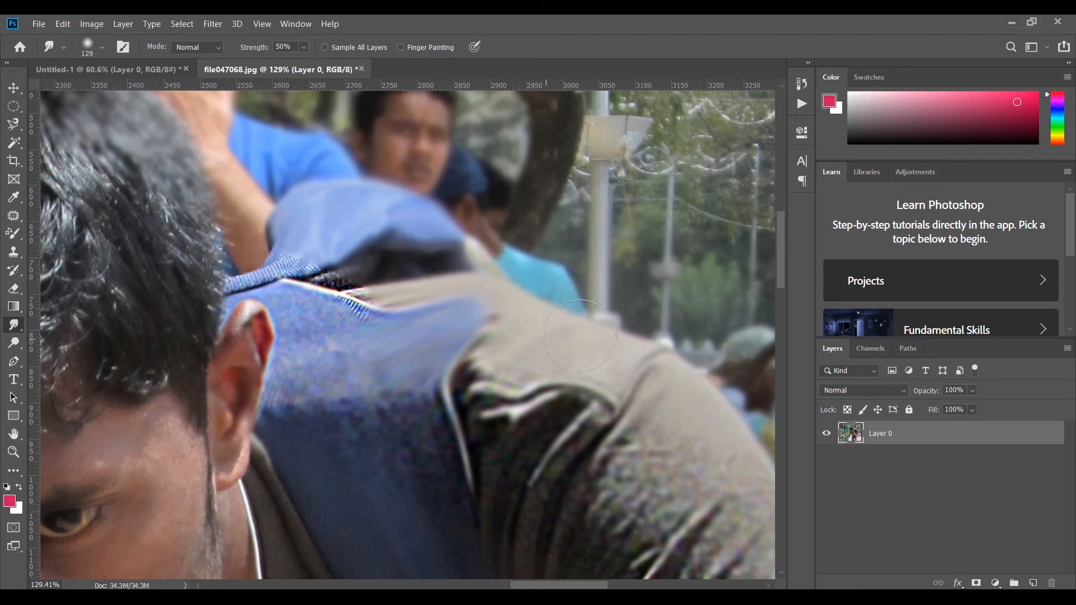
pyautogui.moveTo(611, 365); pyautogui.dragTo(651, 285)
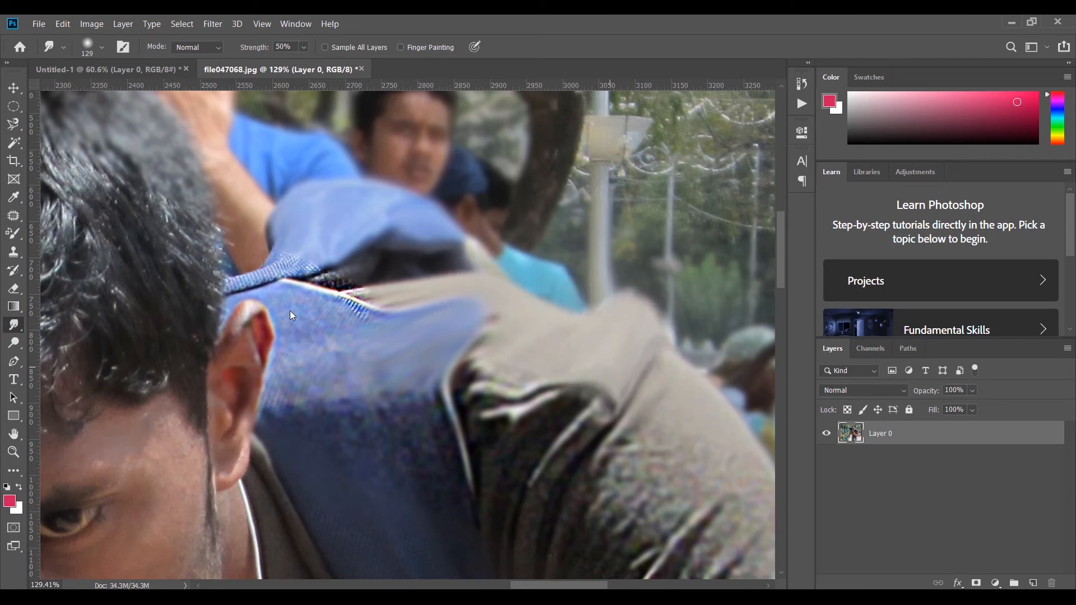
# Step: Smudge the top of the man's hair upward into a spike against the fence background
pyautogui.scroll(-2, 284, 288)
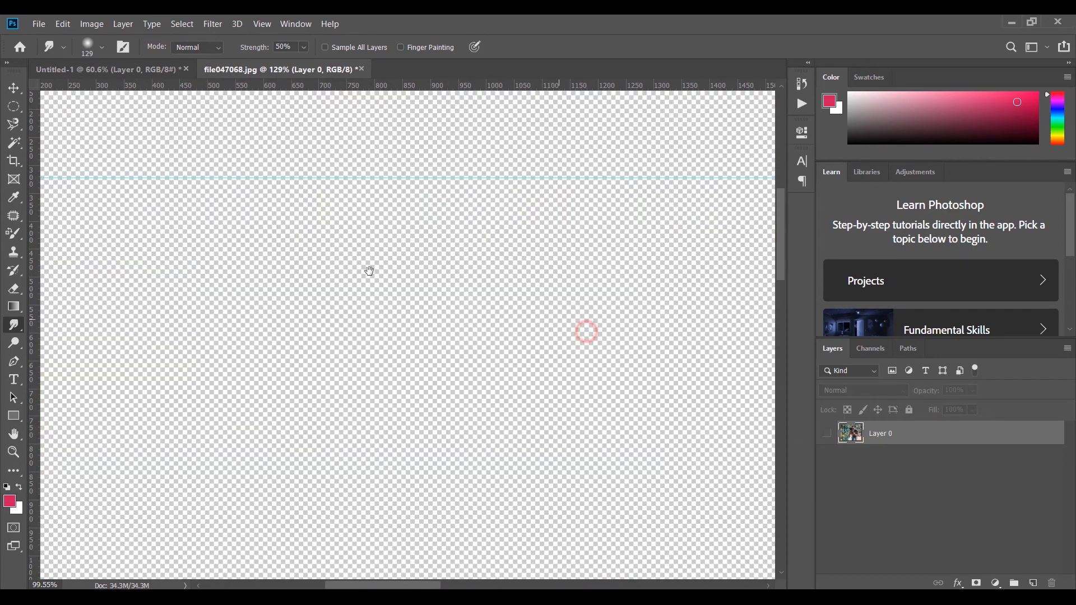
pyautogui.click(494, 321)
pyautogui.click(555, 245)
pyautogui.hotkey('ctrl', ',')
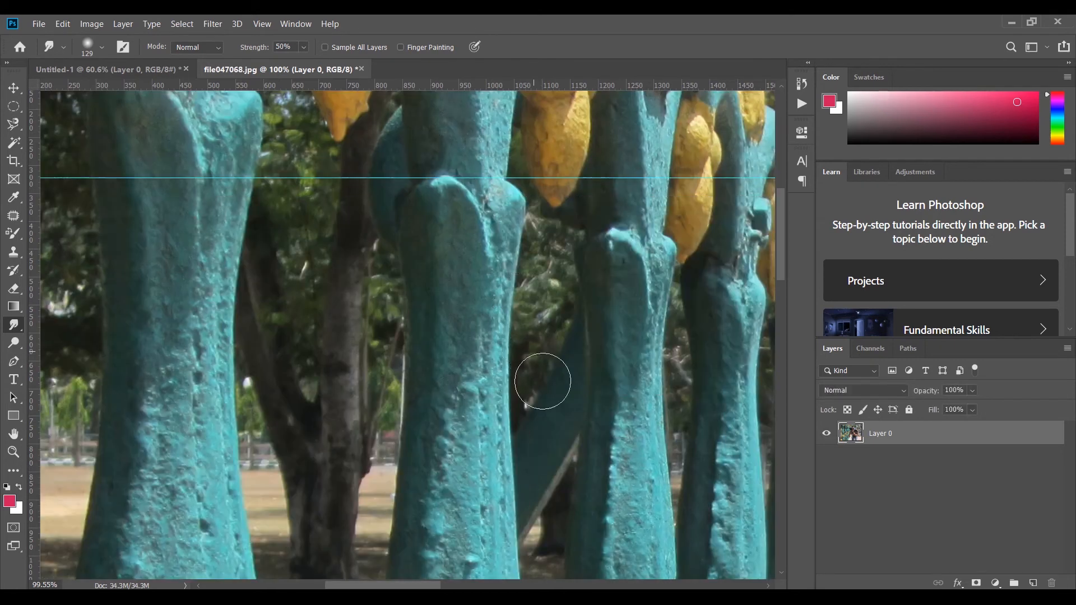
pyautogui.scroll(-5, 551, 343)
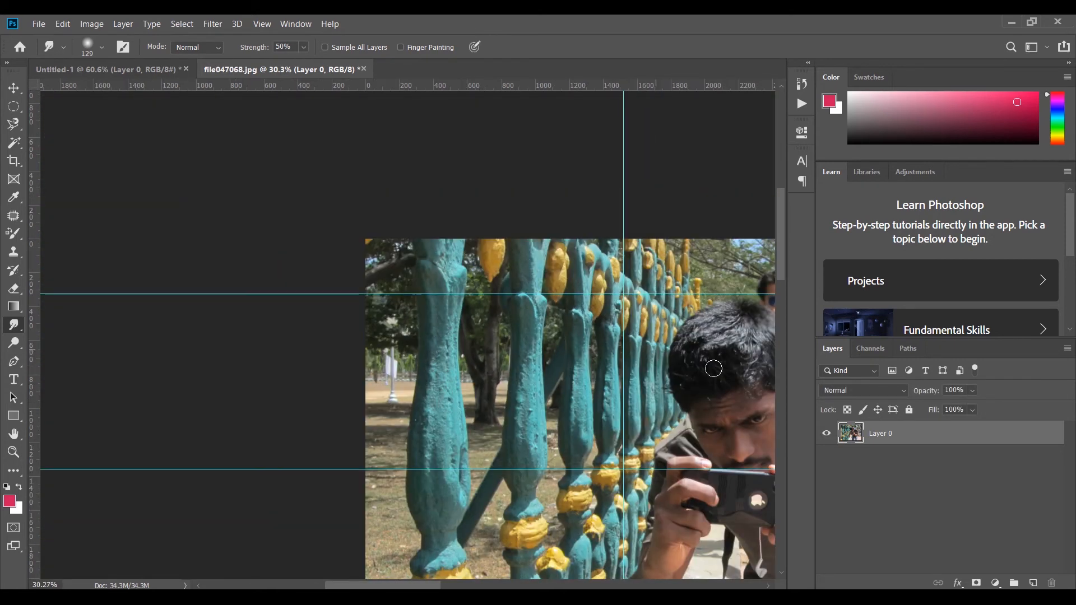
pyautogui.moveTo(705, 285)
pyautogui.mouseDown()
pyautogui.moveTo(712, 345)
pyautogui.moveTo(717, 295)
pyautogui.moveTo(738, 411)
pyautogui.mouseUp()
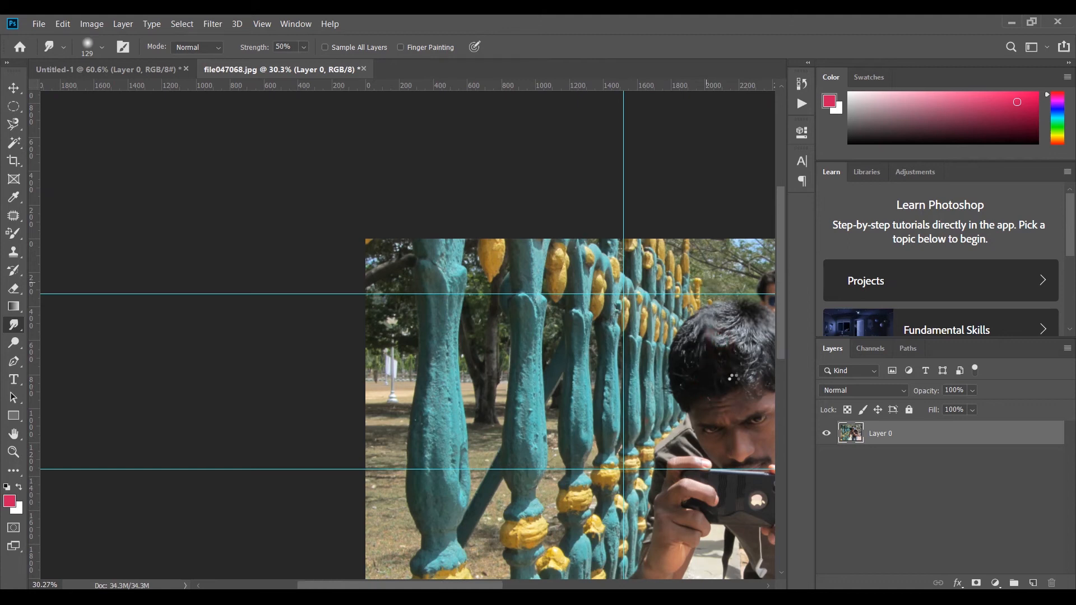
# Step: Lighten the man's face from the nose up to the forehead with the Dodge tool on midtones
pyautogui.rightClick(7, 323)
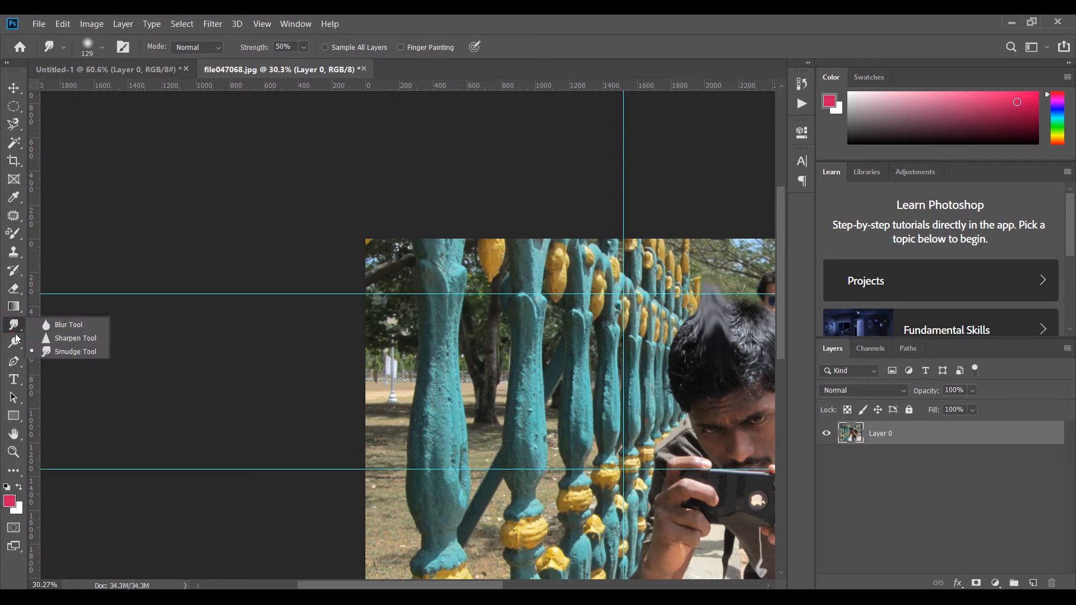
pyautogui.click(14, 346)
pyautogui.rightClick(16, 341)
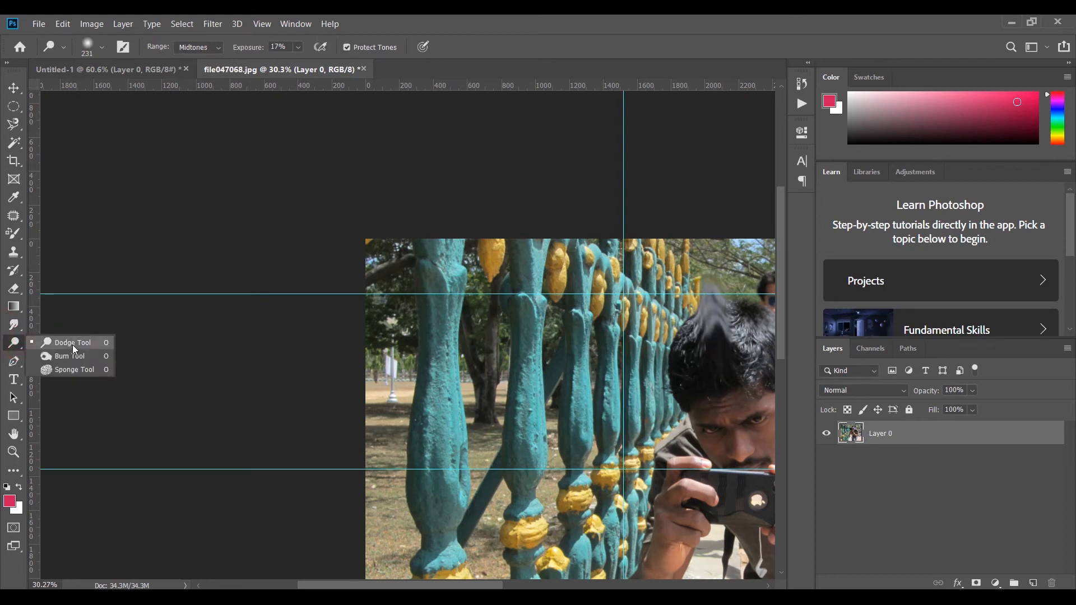
pyautogui.click(73, 345)
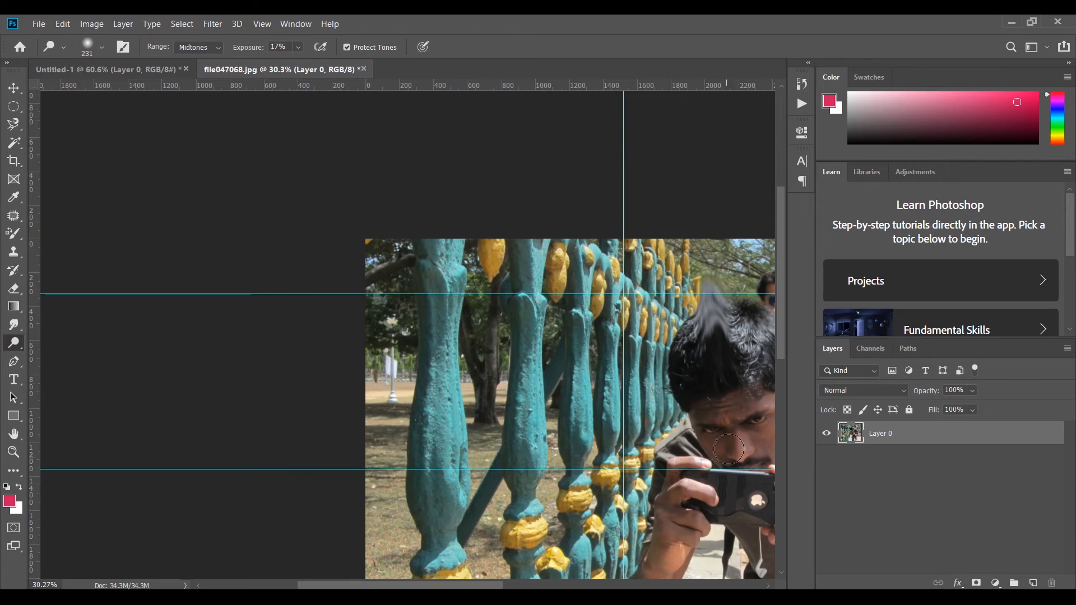
pyautogui.scroll(10, 729, 449)
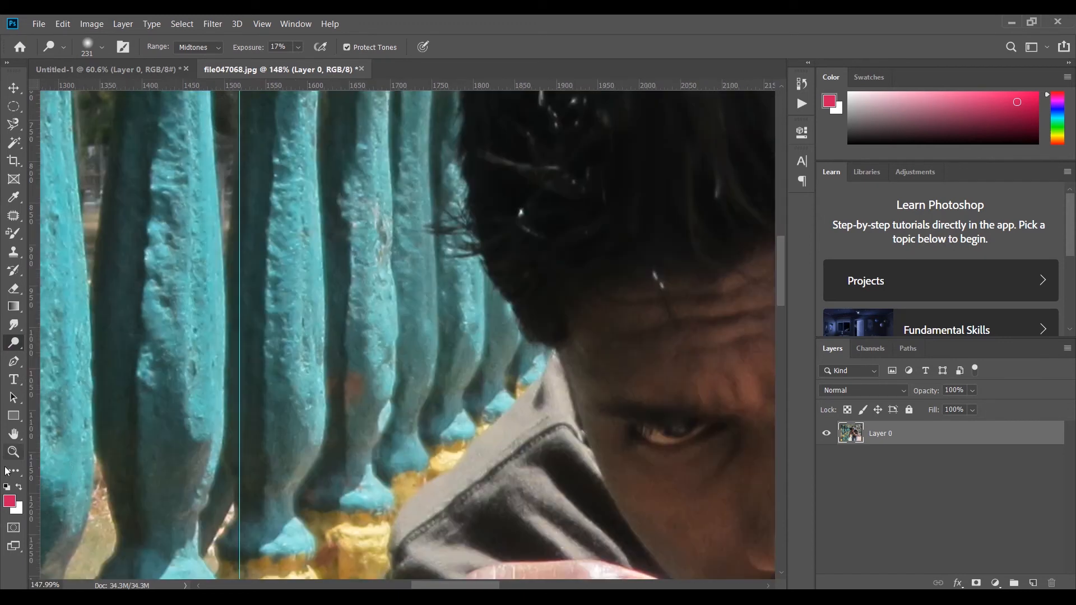
pyautogui.click(9, 501)
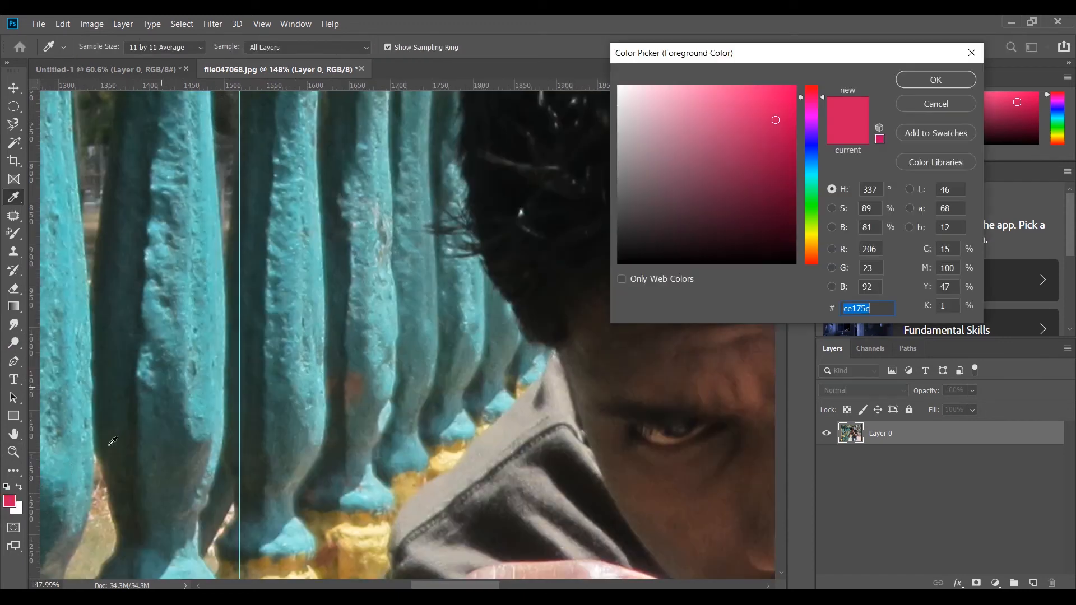
pyautogui.click(971, 81)
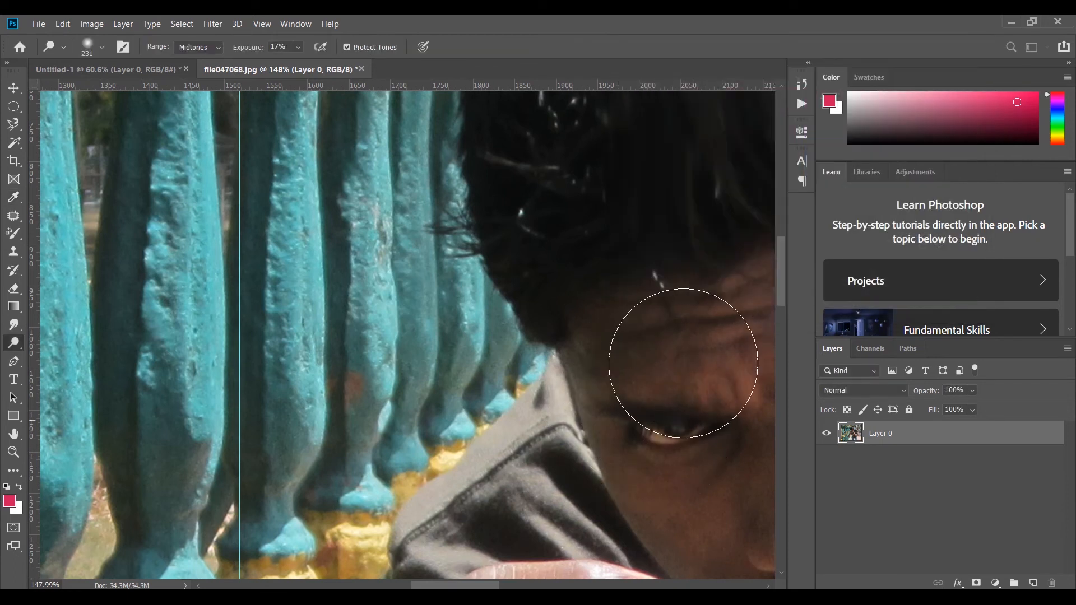
pyautogui.moveTo(683, 364)
pyautogui.mouseDown()
pyautogui.moveTo(724, 437)
pyautogui.moveTo(614, 394)
pyautogui.moveTo(614, 334)
pyautogui.moveTo(662, 342)
pyautogui.moveTo(666, 398)
pyautogui.moveTo(597, 460)
pyautogui.moveTo(660, 451)
pyautogui.moveTo(681, 482)
pyautogui.moveTo(656, 432)
pyautogui.moveTo(426, 330)
pyautogui.mouseUp()
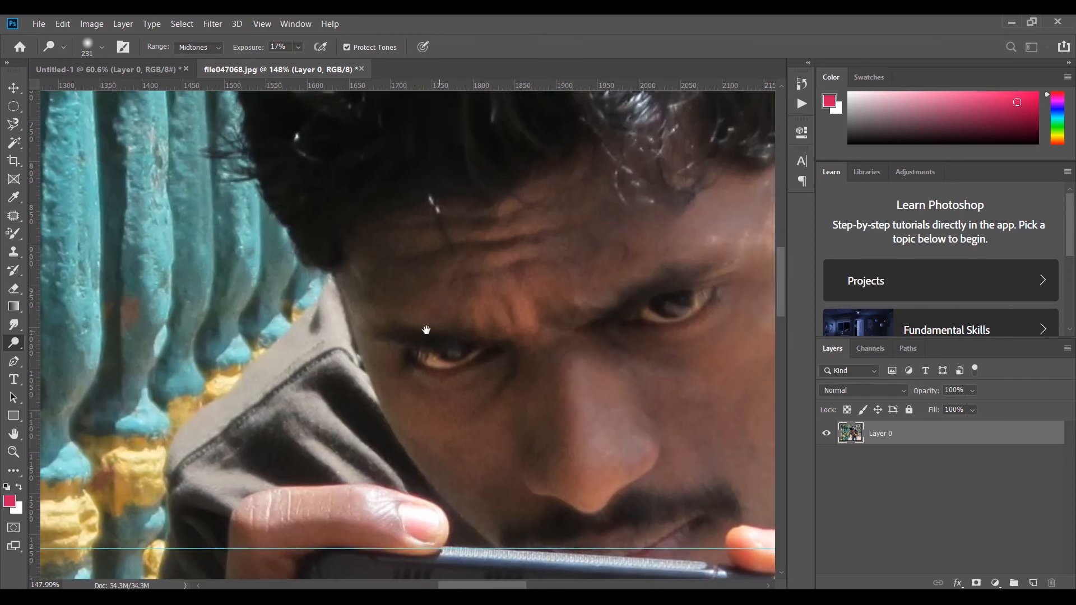
pyautogui.moveTo(595, 375)
pyautogui.mouseDown()
pyautogui.moveTo(577, 360)
pyautogui.moveTo(529, 456)
pyautogui.moveTo(512, 445)
pyautogui.moveTo(522, 466)
pyautogui.moveTo(620, 379)
pyautogui.moveTo(474, 422)
pyautogui.moveTo(577, 173)
pyautogui.moveTo(323, 277)
pyautogui.moveTo(552, 305)
pyautogui.moveTo(488, 283)
pyautogui.moveTo(505, 221)
pyautogui.moveTo(562, 252)
pyautogui.moveTo(532, 247)
pyautogui.mouseUp()
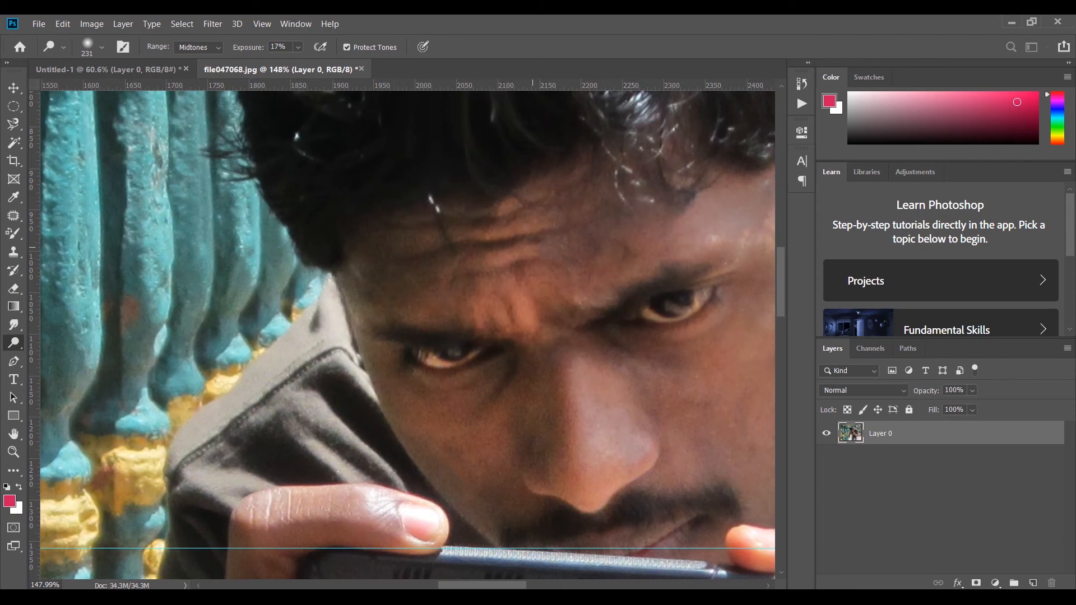
# Step: Darken the skin at the man's upper forehead near the hairline with the Burn tool on midtones
pyautogui.rightClick(13, 342)
pyautogui.click(59, 357)
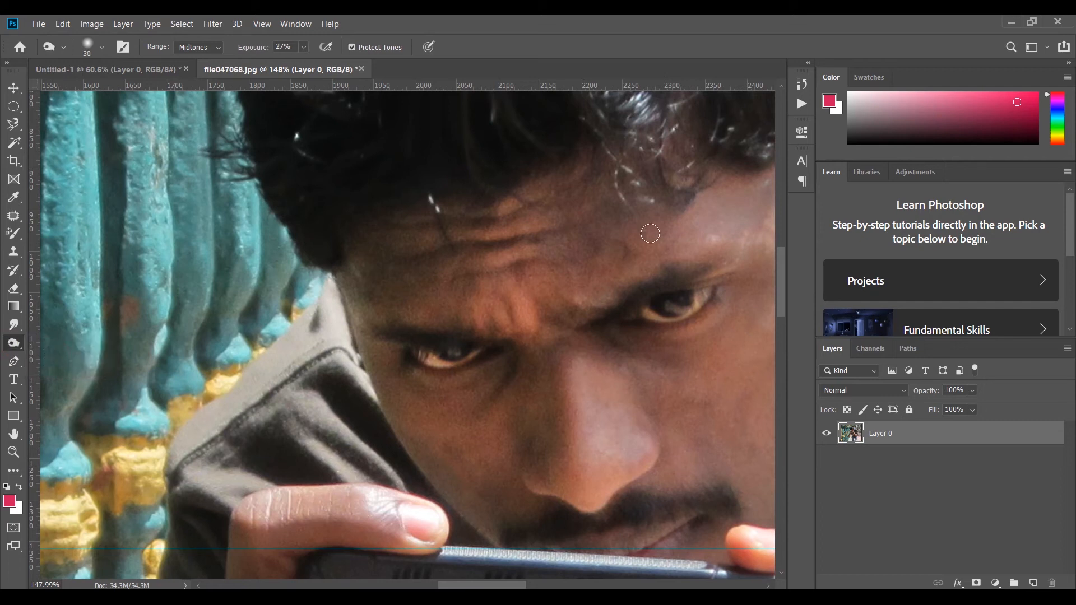
pyautogui.moveTo(651, 233)
pyautogui.mouseDown()
pyautogui.moveTo(522, 246)
pyautogui.moveTo(687, 241)
pyautogui.moveTo(708, 265)
pyautogui.moveTo(630, 236)
pyautogui.moveTo(668, 269)
pyautogui.moveTo(701, 267)
pyautogui.moveTo(709, 242)
pyautogui.moveTo(662, 248)
pyautogui.moveTo(649, 338)
pyautogui.moveTo(668, 211)
pyautogui.moveTo(660, 257)
pyautogui.mouseUp()
pyautogui.scroll(4, 653, 247)
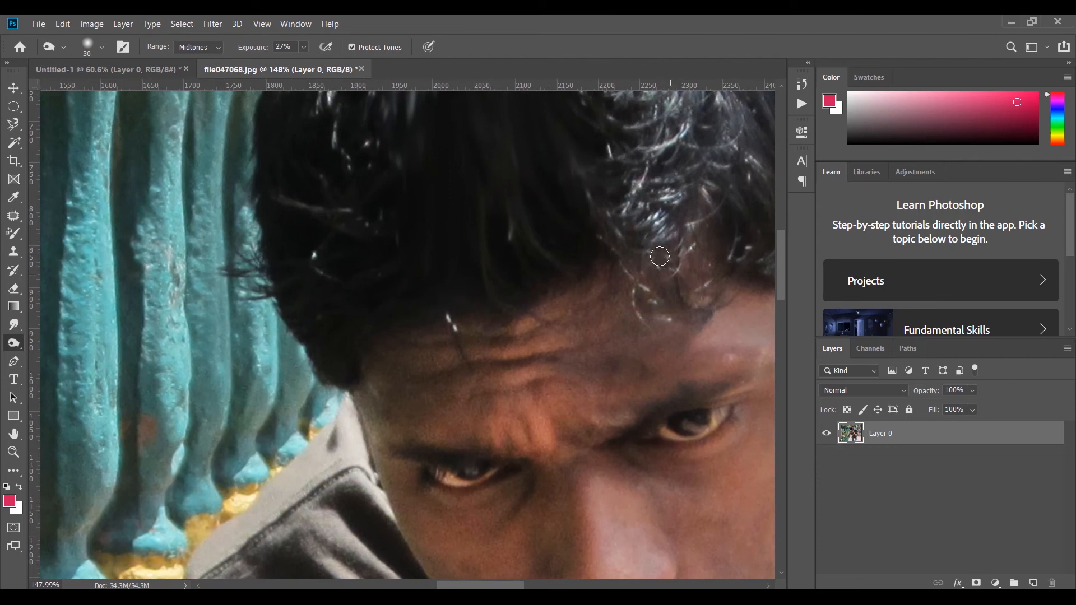
# Step: Draw a curved Pen tool path from the phone's top edge along the man's mouth, and adjust its direction handles
pyautogui.rightClick(13, 343)
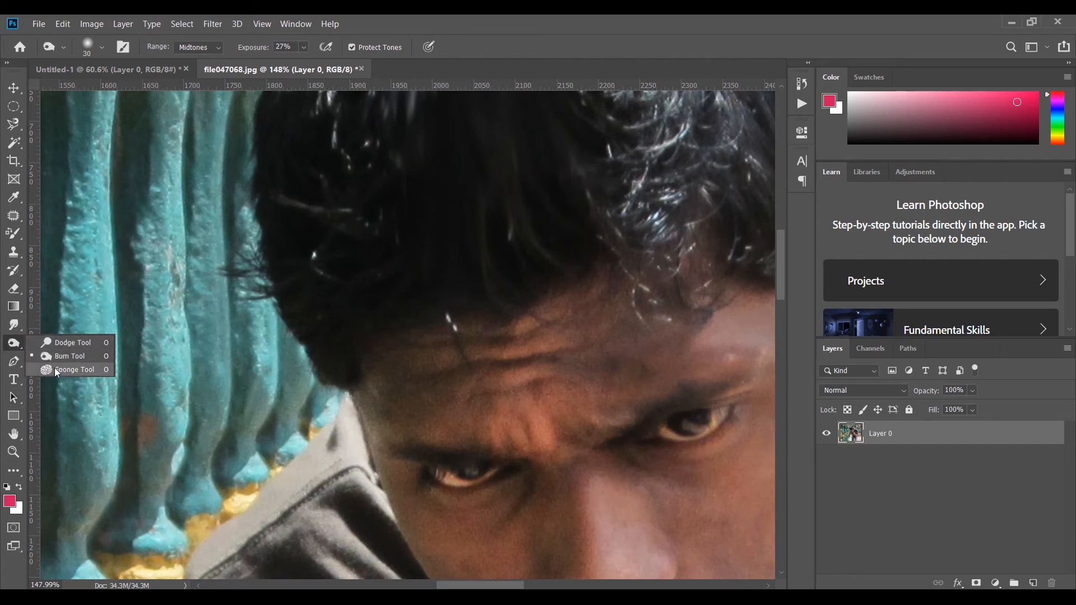
pyautogui.click(14, 361)
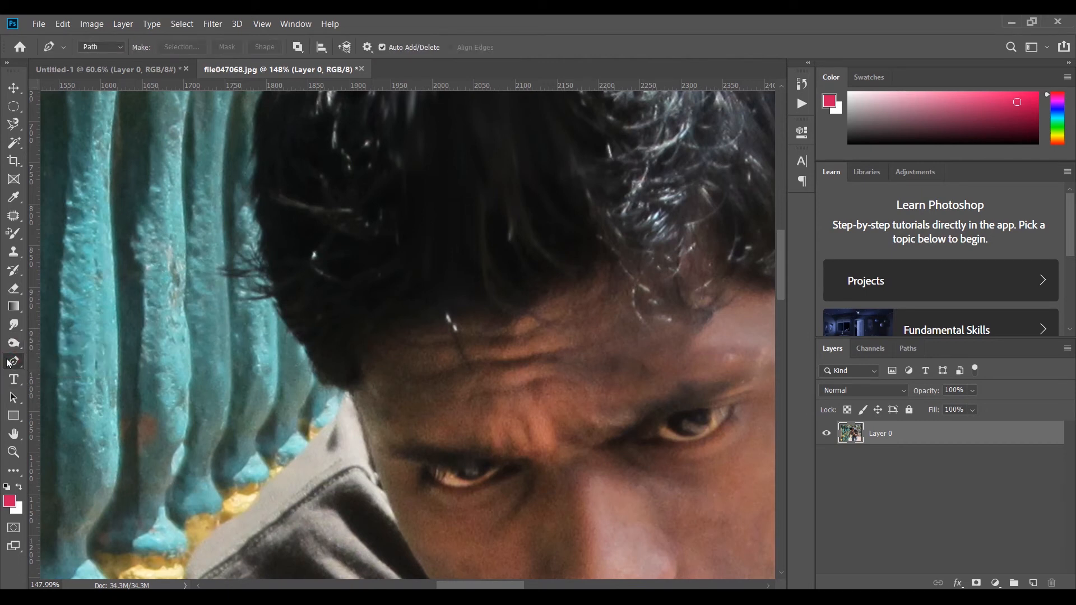
pyautogui.rightClick(15, 363)
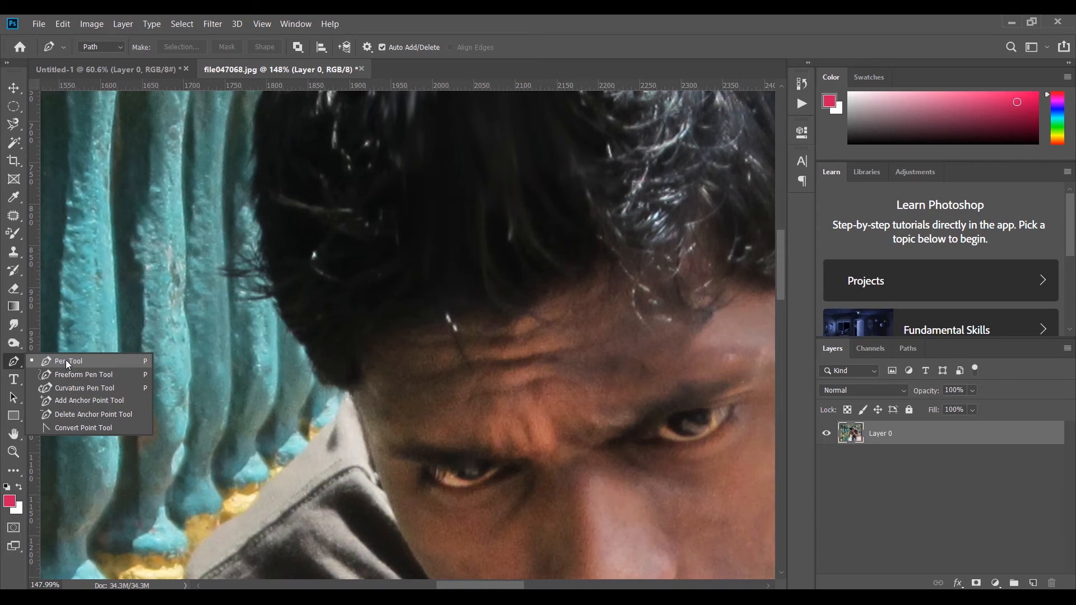
pyautogui.click(66, 361)
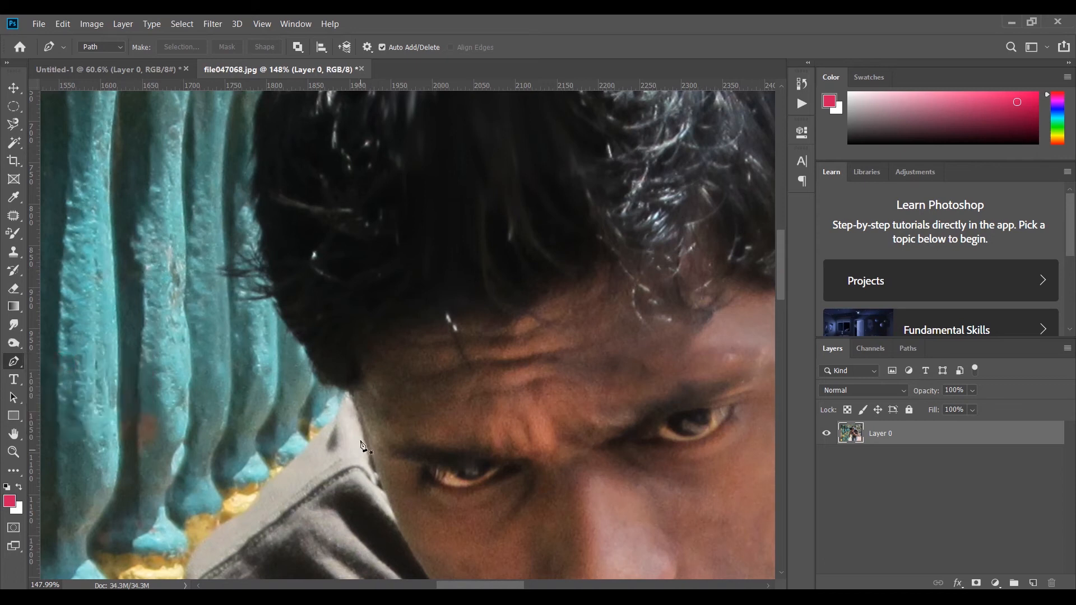
pyautogui.moveTo(452, 372); pyautogui.dragTo(413, 234)
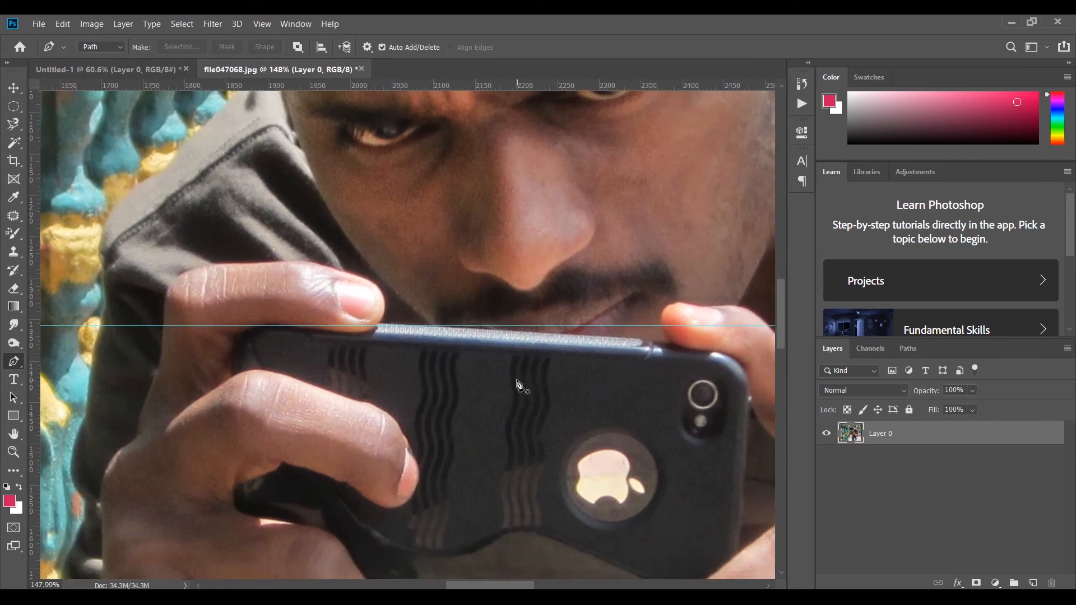
pyautogui.click(442, 326)
pyautogui.moveTo(531, 334); pyautogui.dragTo(555, 391)
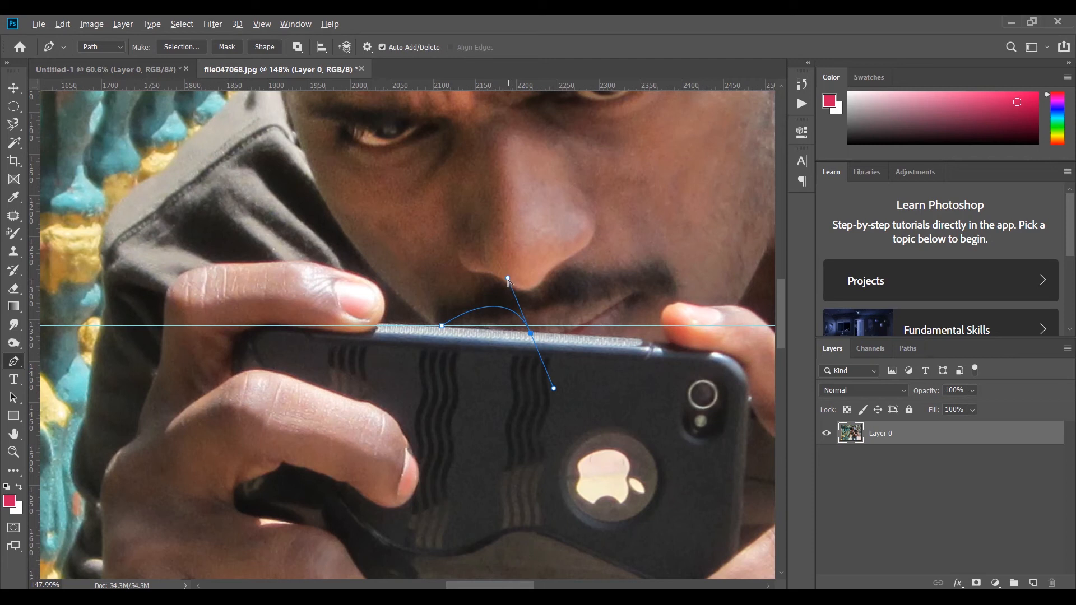
pyautogui.moveTo(508, 278); pyautogui.dragTo(453, 257)
pyautogui.moveTo(554, 388); pyautogui.dragTo(718, 316)
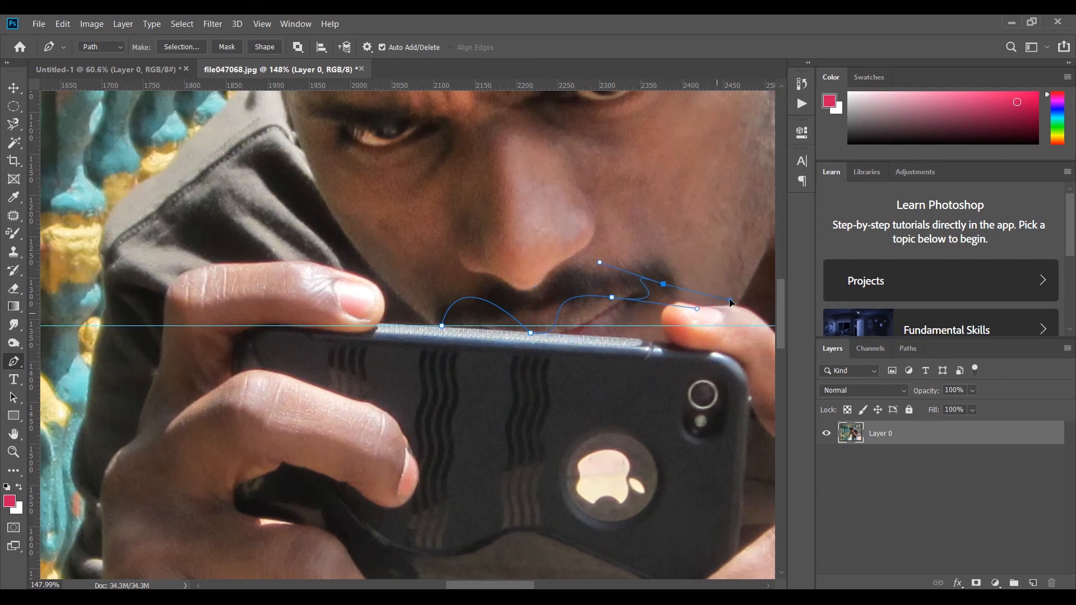
pyautogui.moveTo(694, 350); pyautogui.dragTo(705, 290)
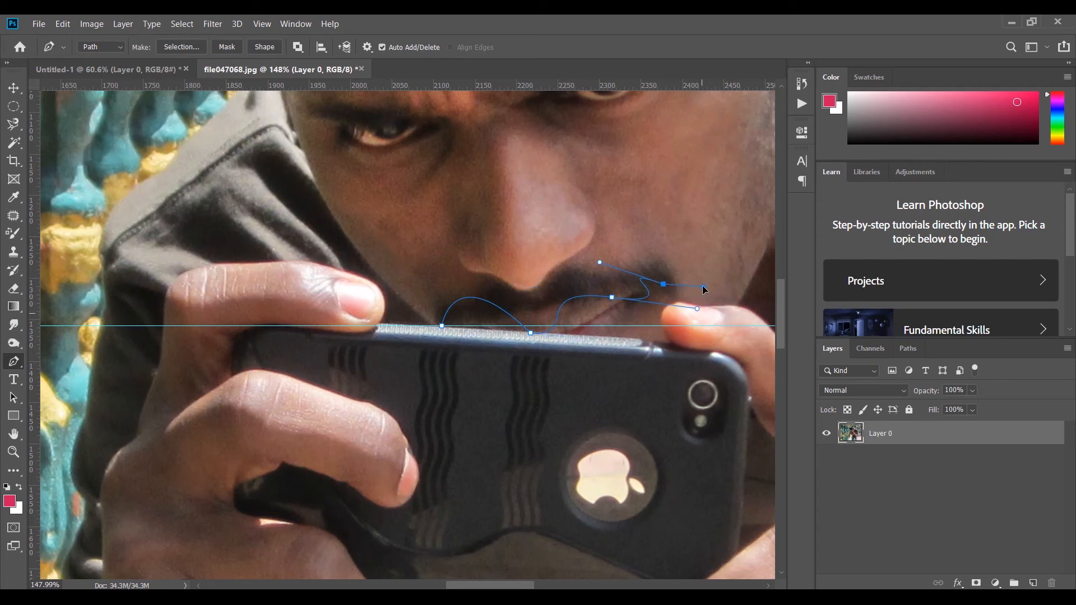
# Step: Close the curved path with anchor points across the back of the phone
pyautogui.click(672, 401)
pyautogui.click(422, 432)
pyautogui.click(381, 345)
pyautogui.click(441, 326)
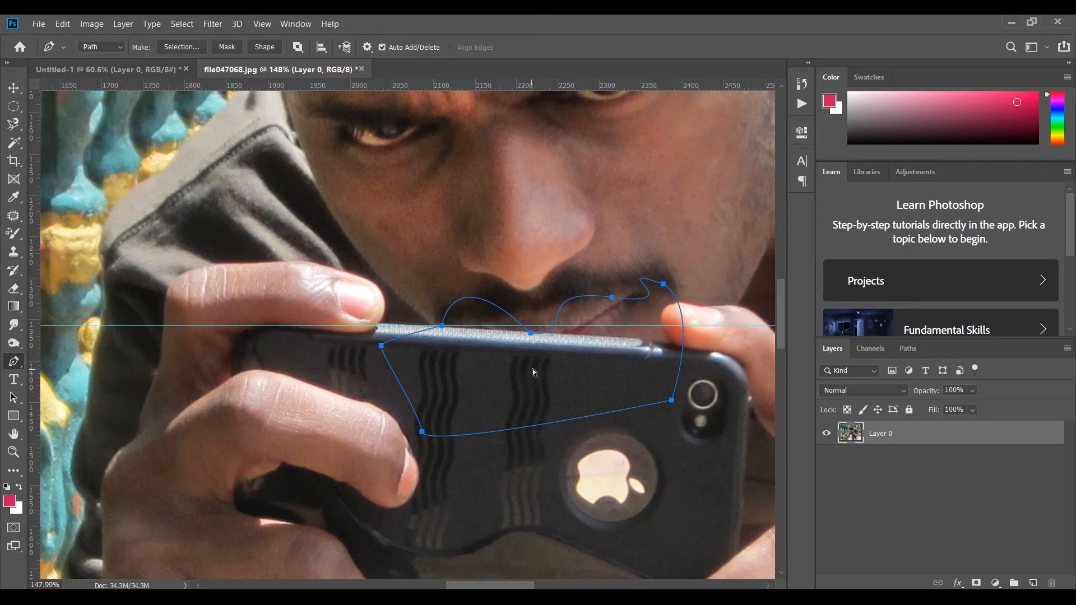
# Step: Undo the practice path drawn over the mouth and phone
pyautogui.hotkey('ctrl', 'z')
pyautogui.hotkey('ctrl', 'z')
pyautogui.hotkey('ctrl', 'z')
pyautogui.hotkey('ctrl', 'z')
pyautogui.hotkey('ctrl', 'z')
pyautogui.hotkey('ctrl', 'z')
pyautogui.hotkey('ctrl', 'z')
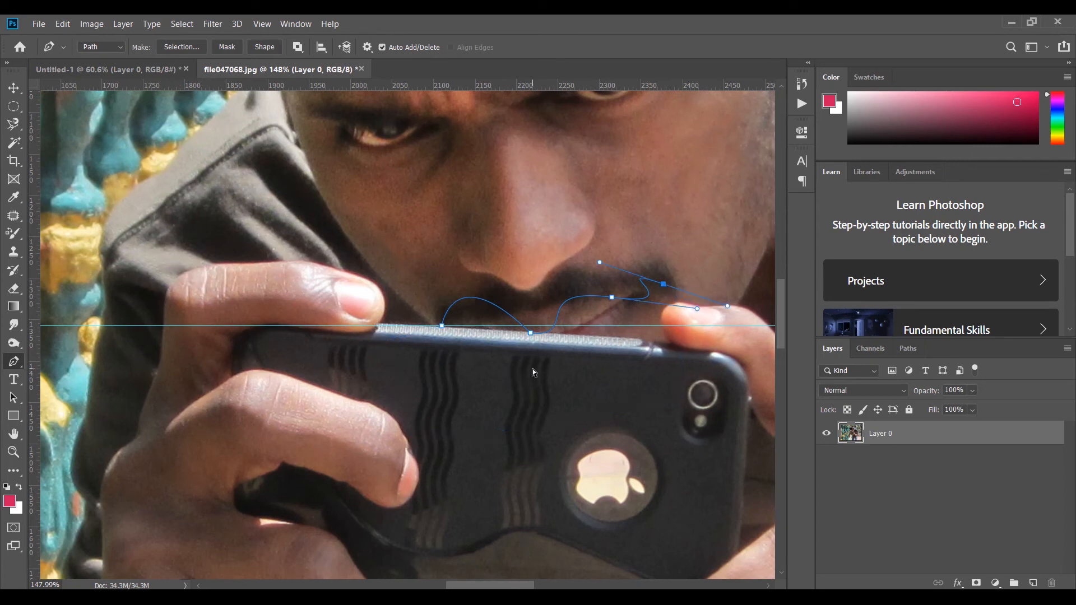
pyautogui.hotkey('ctrl', 'z')
pyautogui.hotkey('ctrl', 'z')
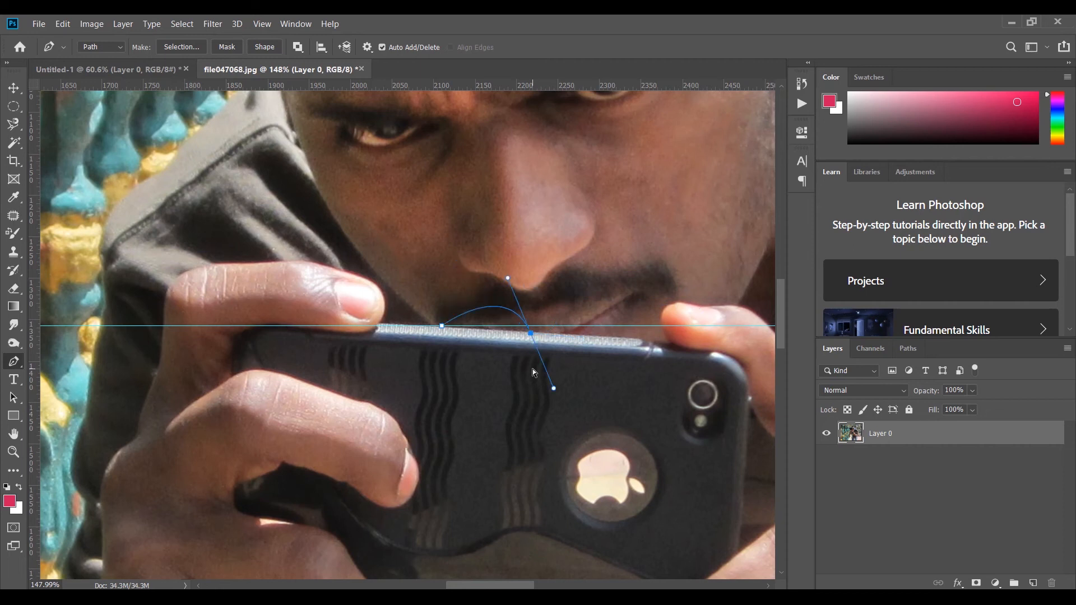
# Step: Trace a closed Pen tool path around the man's upper finger resting on the phone's top edge
pyautogui.click(218, 265)
pyautogui.moveTo(301, 262); pyautogui.dragTo(337, 262)
pyautogui.click(341, 269)
pyautogui.click(360, 276)
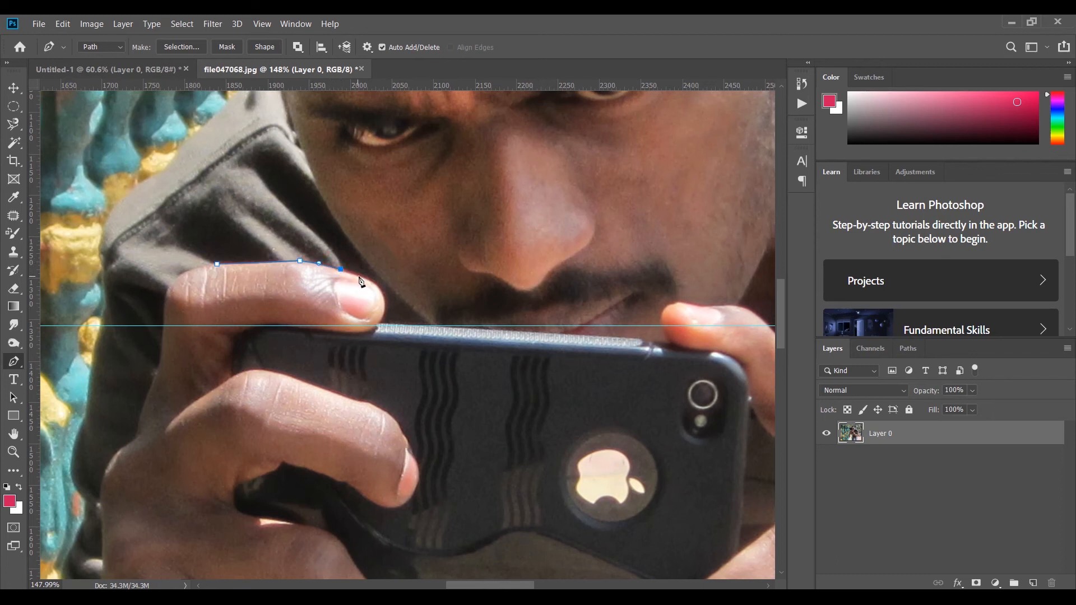
pyautogui.click(384, 306)
pyautogui.moveTo(387, 314); pyautogui.dragTo(386, 323)
pyautogui.click(378, 326)
pyautogui.click(325, 332)
pyautogui.click(246, 326)
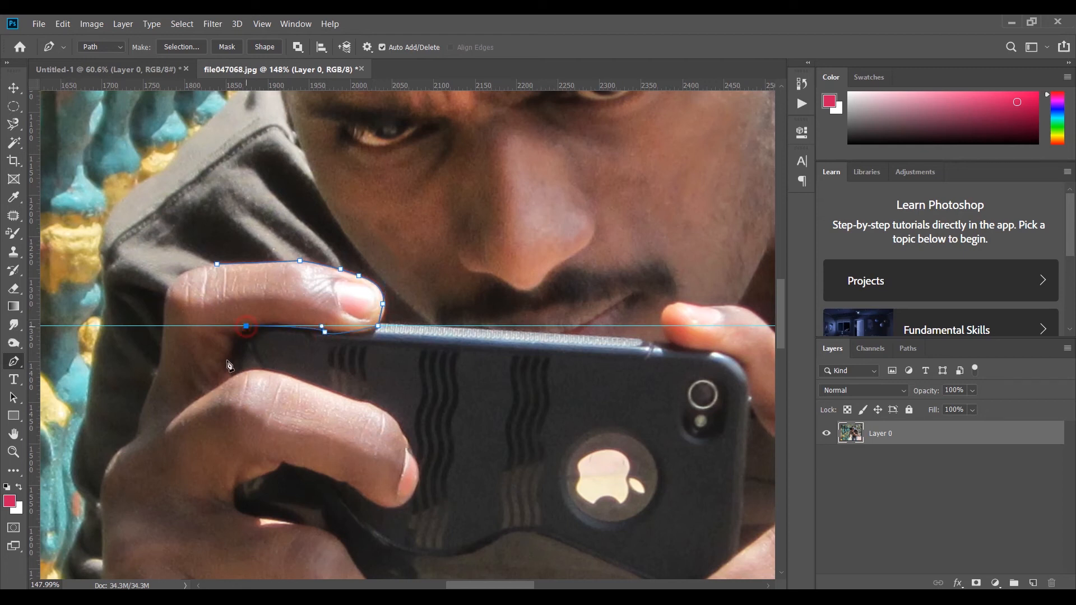
pyautogui.click(227, 361)
pyautogui.moveTo(131, 305); pyautogui.dragTo(139, 295)
pyautogui.click(217, 264)
# Step: Convert the finger path into a selection and copy the selected area to a new layer
pyautogui.press('Escape')
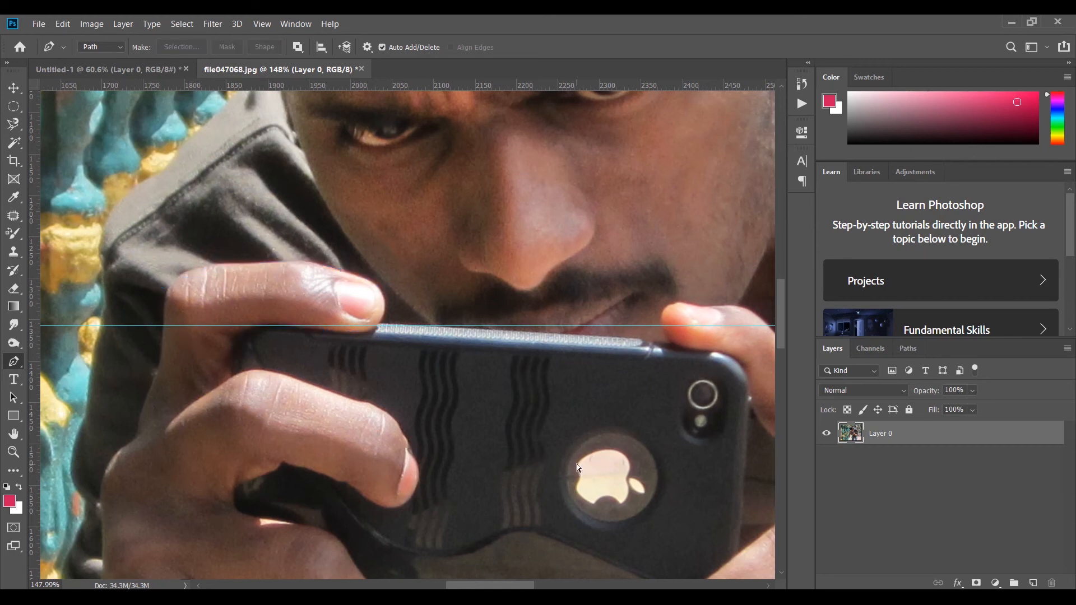
pyautogui.hotkey('ctrl', 'z')
pyautogui.hotkey('ctrl', 'Return')
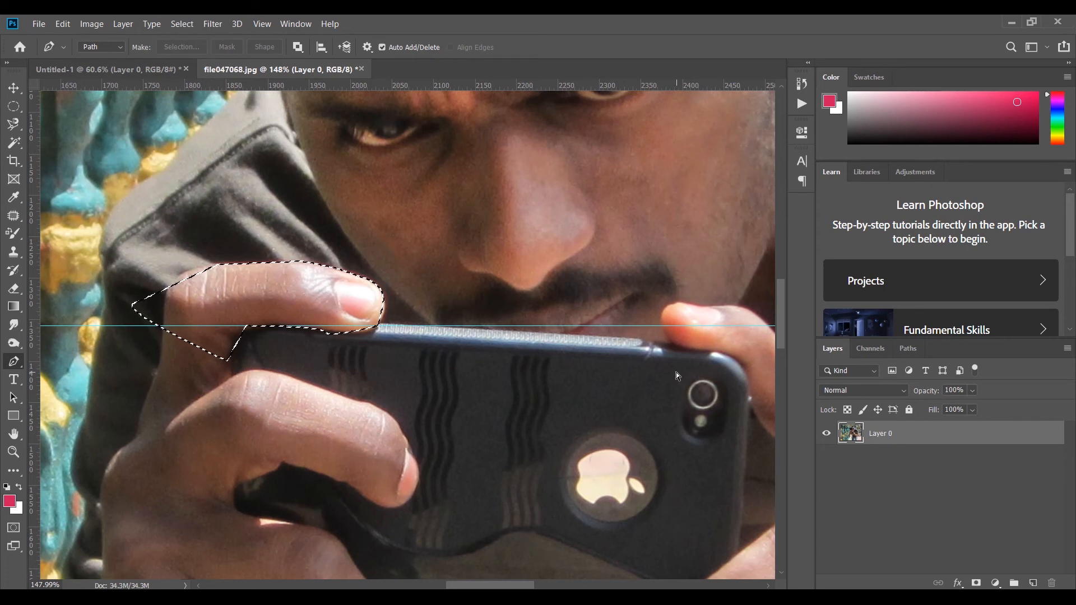
pyautogui.hotkey('ctrl', 'j')
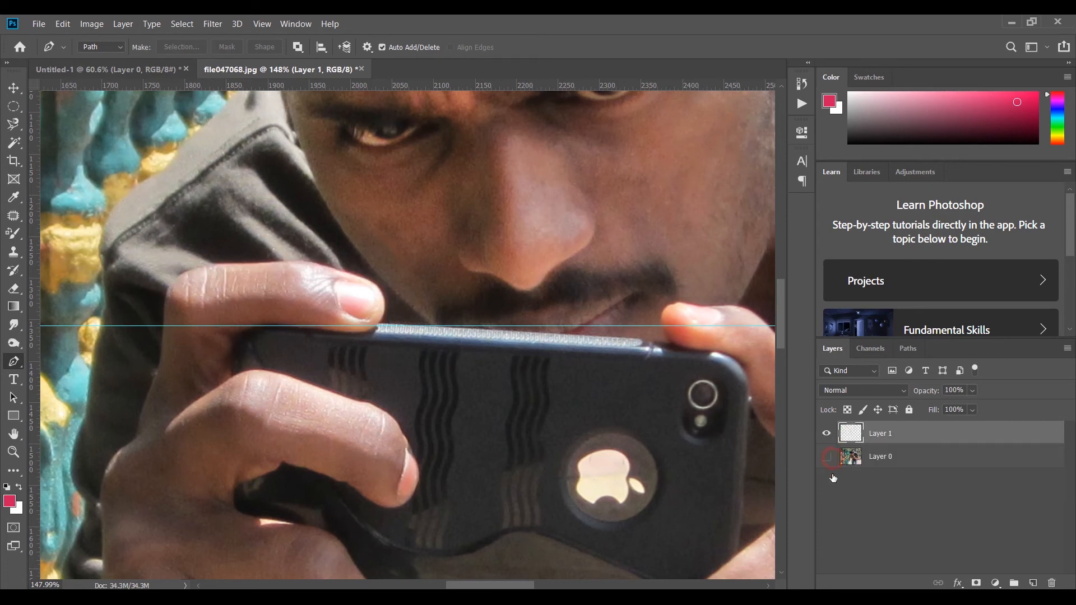
# Step: Check the cut-out finger by hiding and reshowing the photo layer, and delete the finger layer
pyautogui.click(827, 457)
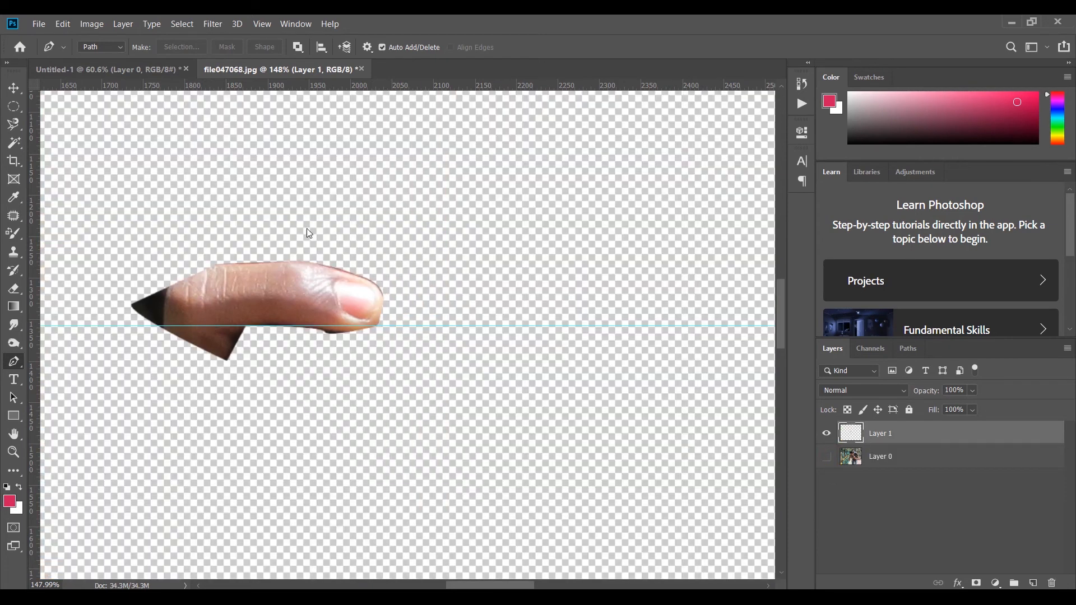
pyautogui.click(827, 455)
pyautogui.click(929, 436)
pyautogui.press('Delete')
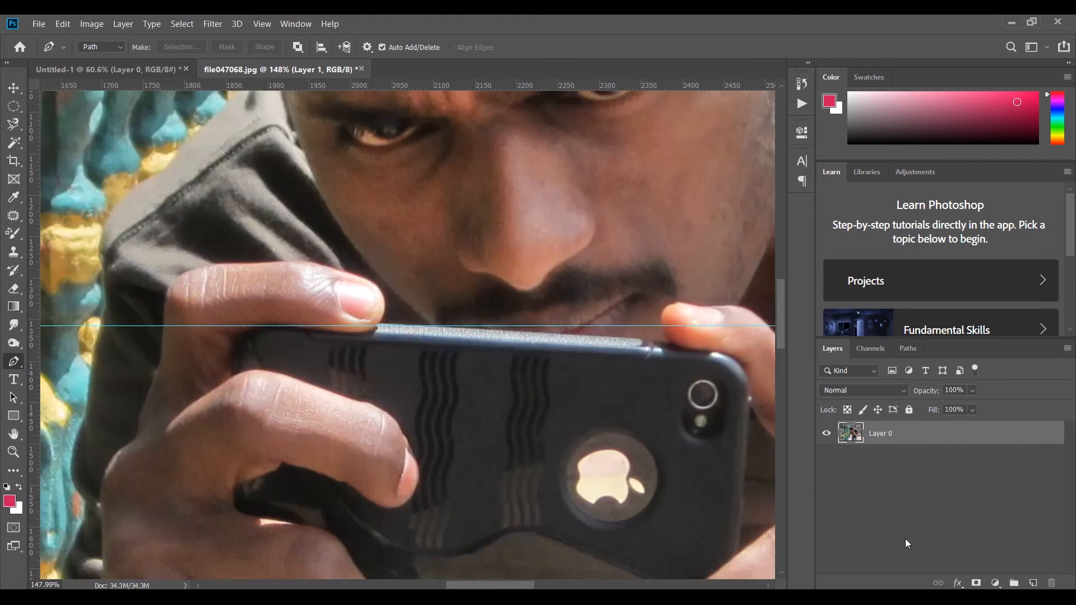
# Step: Add horizontal text reading "sjsjsjsjjs" over the man's hand beside the phone's edge and select all of it
pyautogui.click(14, 380)
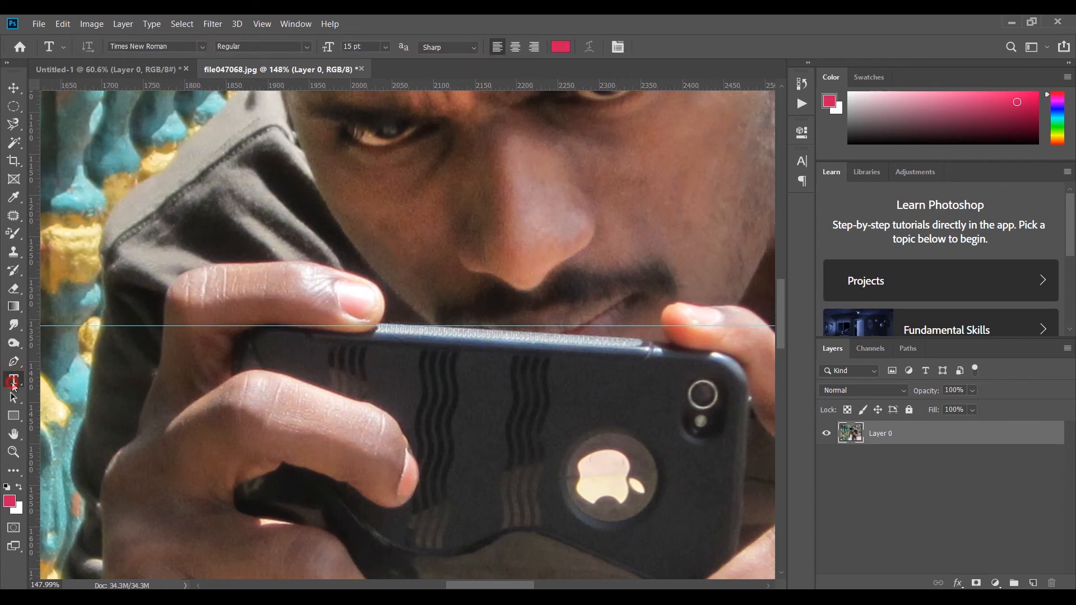
pyautogui.click(12, 383)
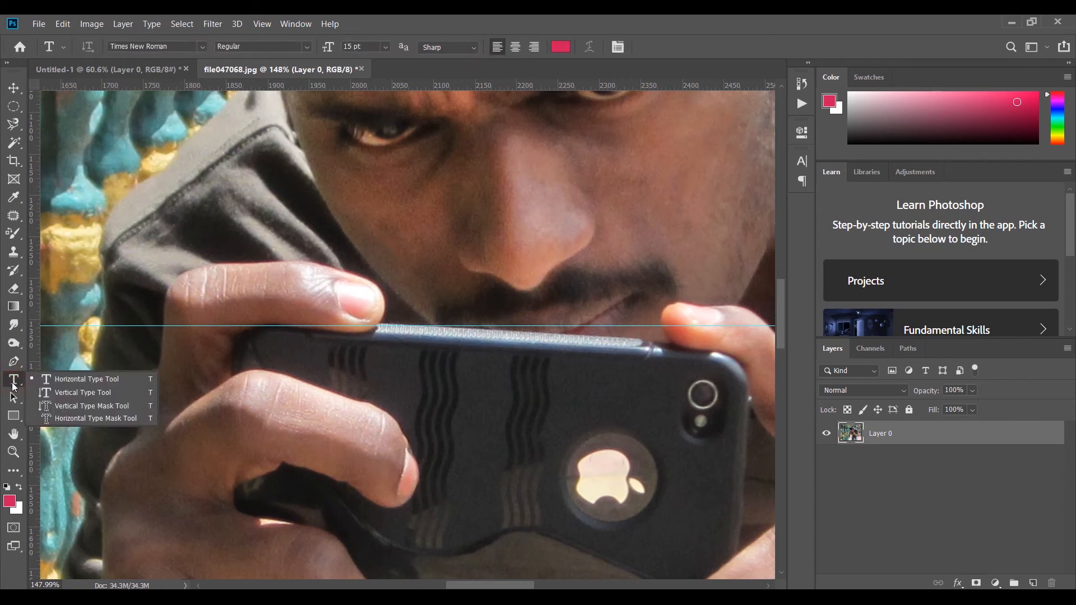
pyautogui.click(70, 381)
pyautogui.scroll(-2, 473, 232)
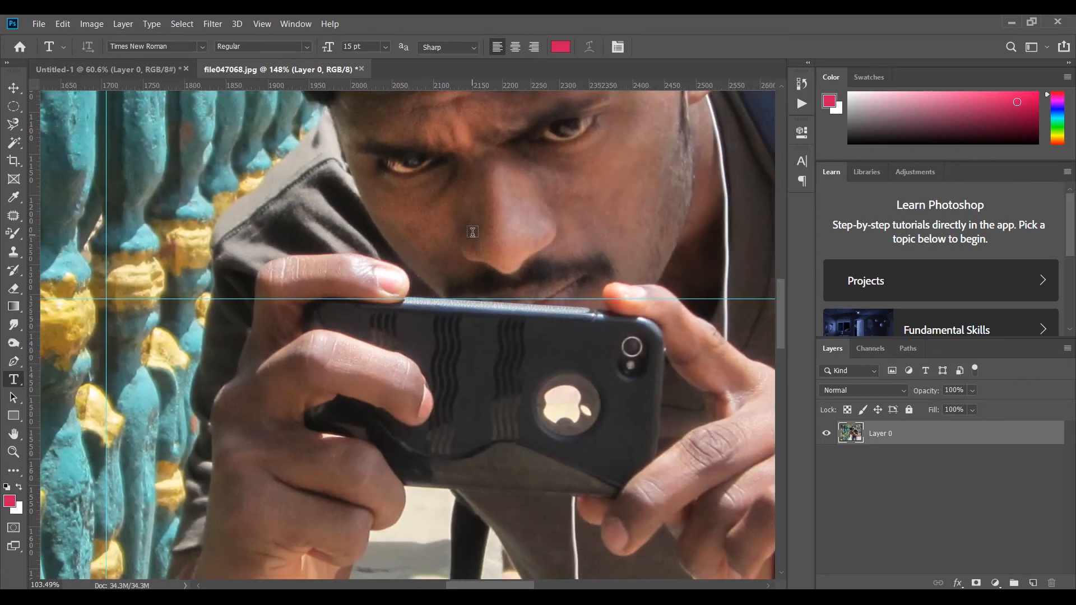
pyautogui.click(217, 326)
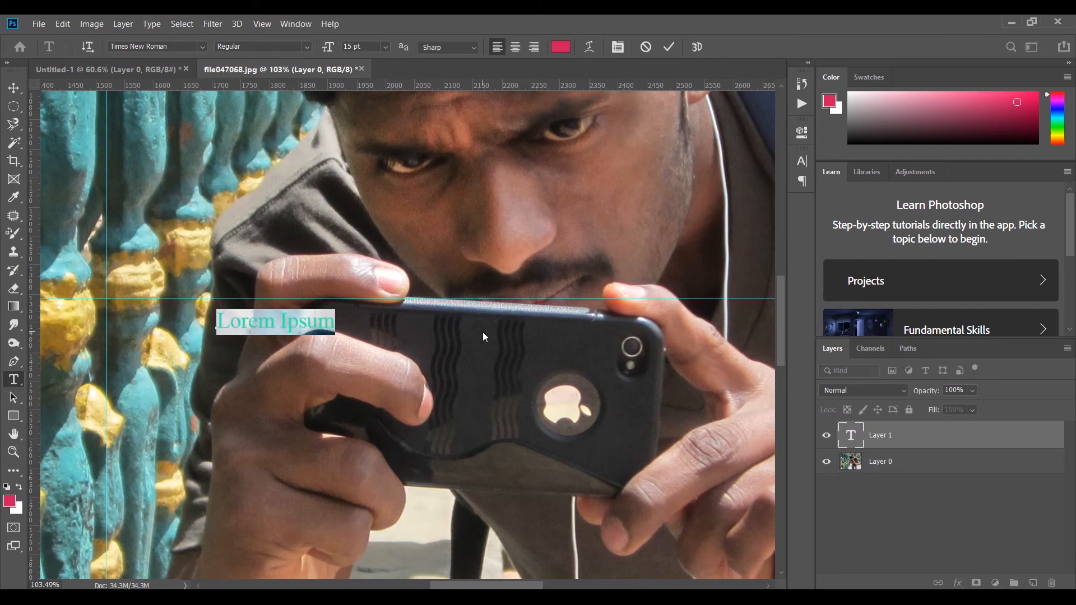
pyautogui.press('Left')
pyautogui.press('Right')
pyautogui.press('Right')
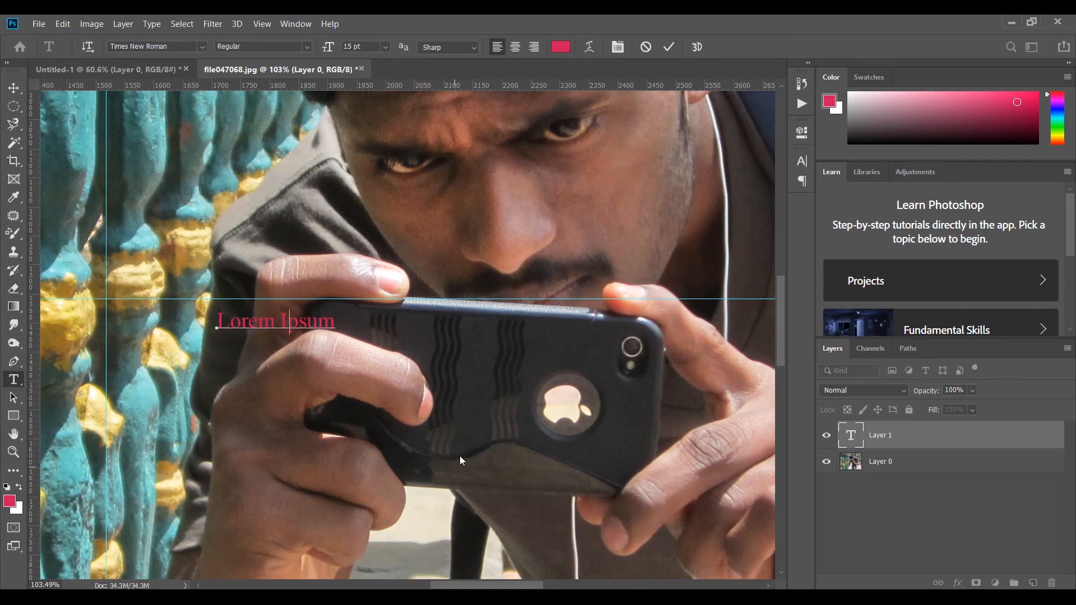
pyautogui.hotkey('ctrl', 'a')
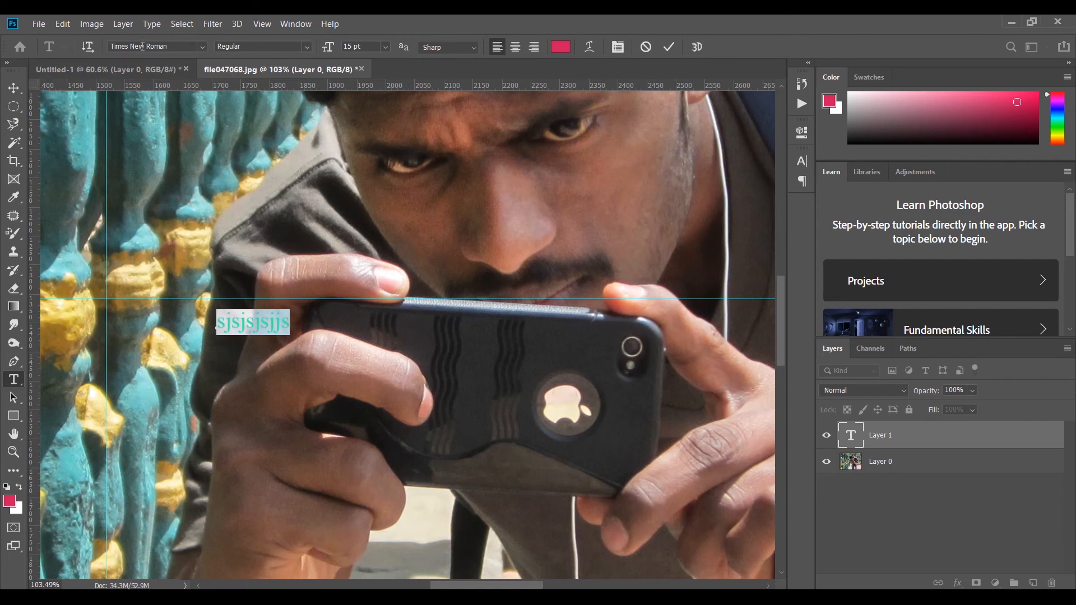
# Step: Look through the font style choices and Character settings for the selected text, and finish the text edit
pyautogui.click(309, 46)
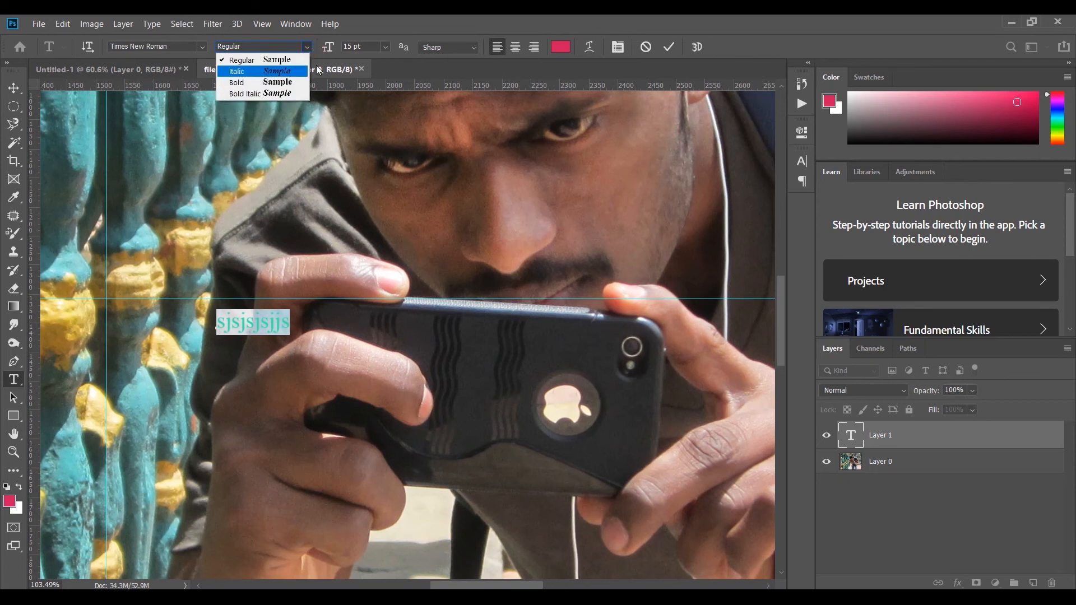
pyautogui.click(359, 46)
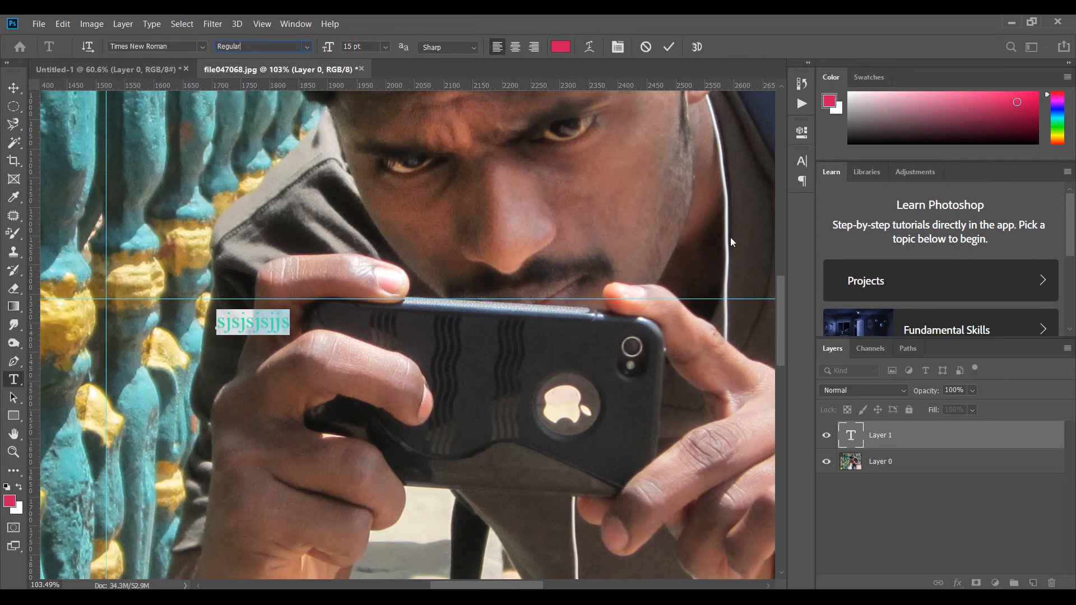
pyautogui.click(802, 163)
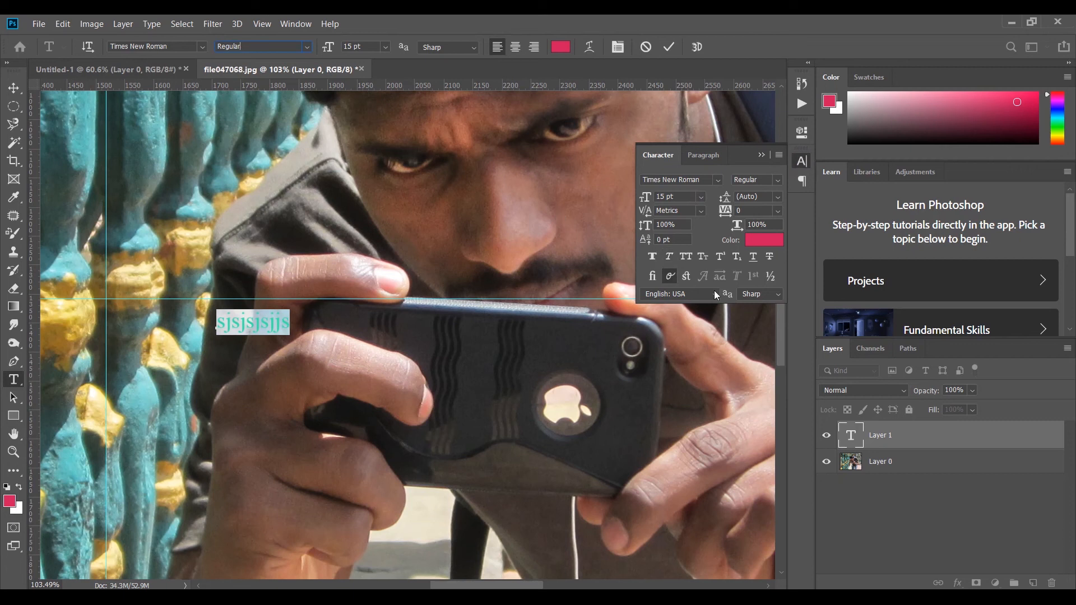
pyautogui.click(762, 156)
pyautogui.click(12, 399)
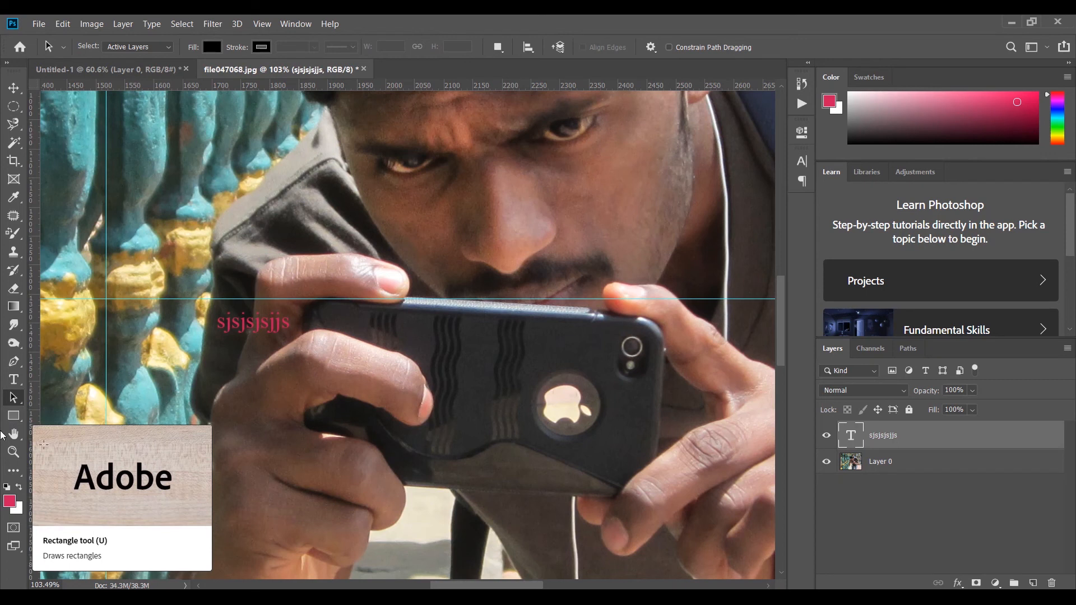
# Step: Move around the photo with the Hand tool, zooming out to the whole image and back in on the man
pyautogui.click(14, 435)
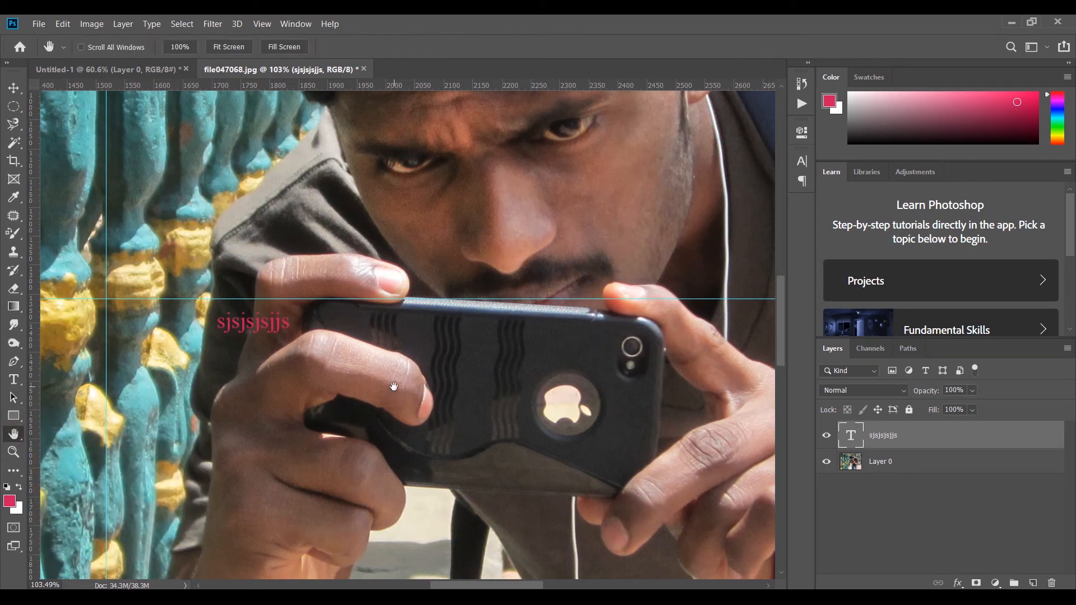
pyautogui.moveTo(372, 369); pyautogui.dragTo(352, 325)
pyautogui.scroll(-5, 632, 297)
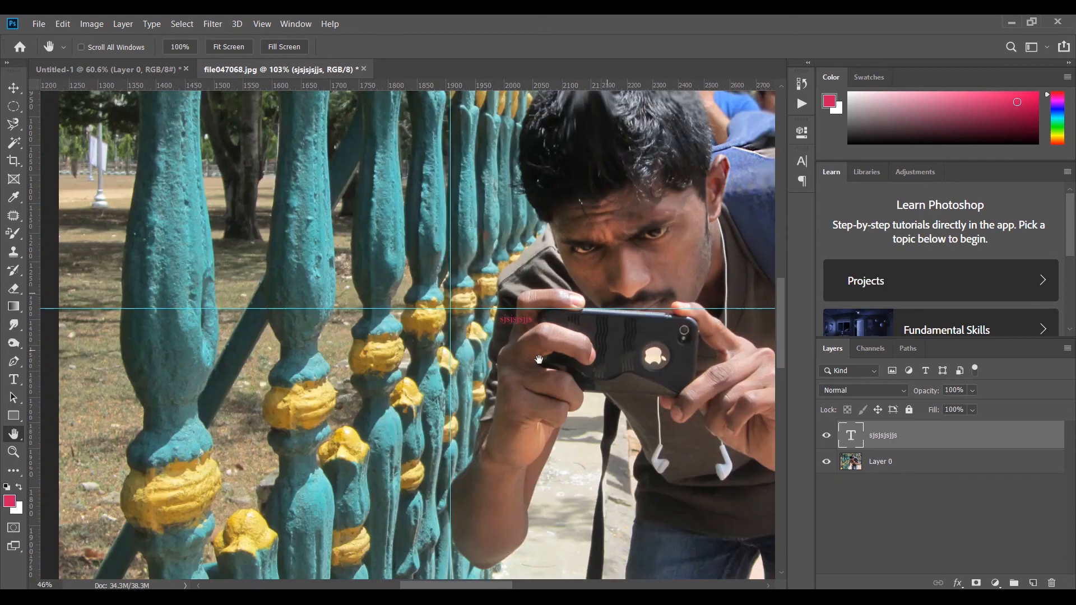
pyautogui.scroll(-5, 539, 359)
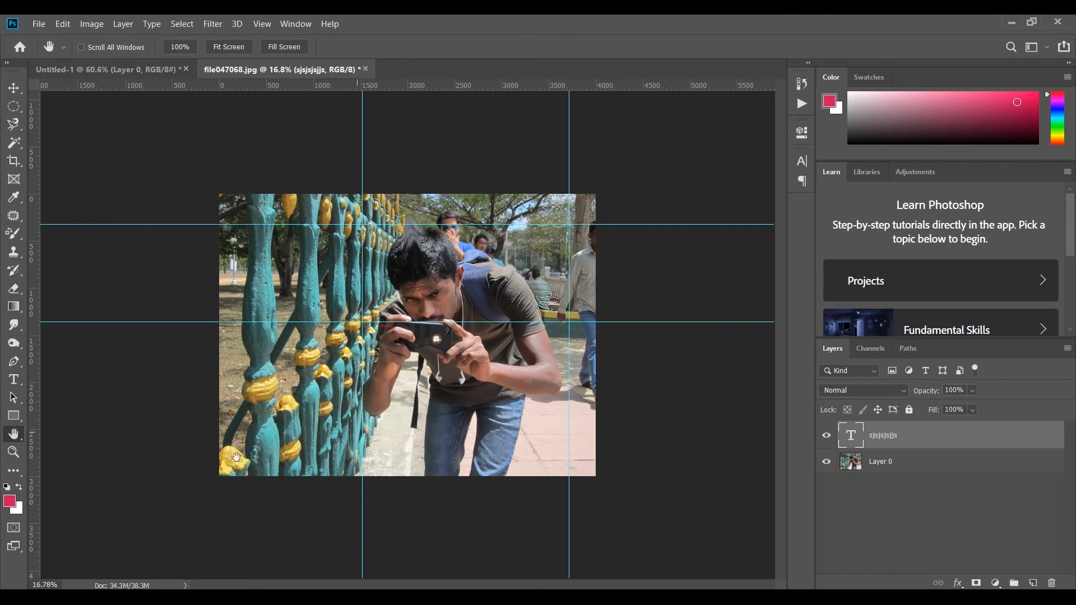
pyautogui.scroll(2, 476, 386)
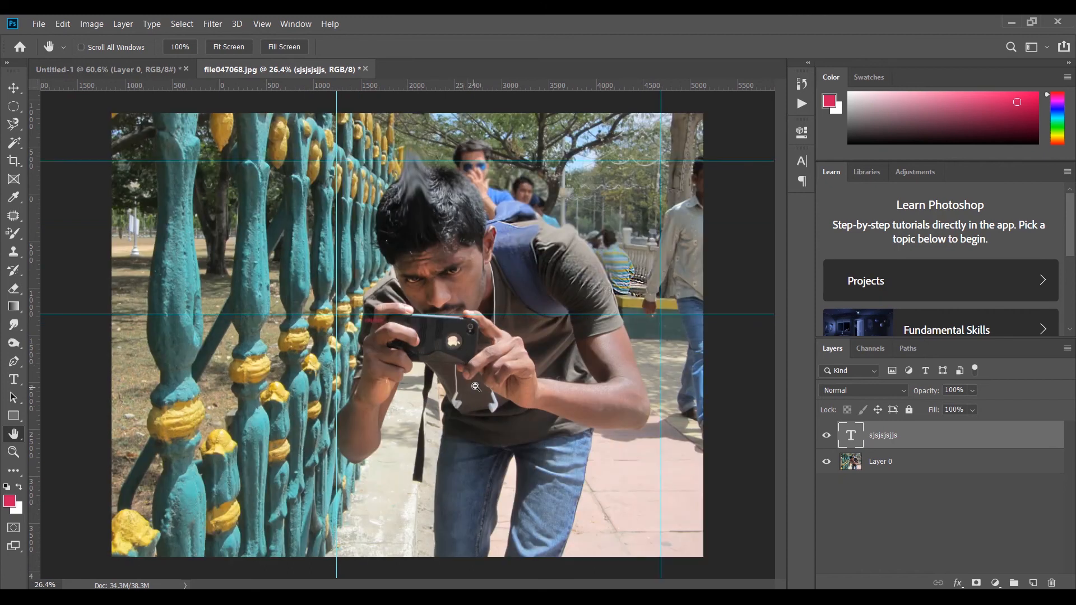
pyautogui.scroll(1, 476, 386)
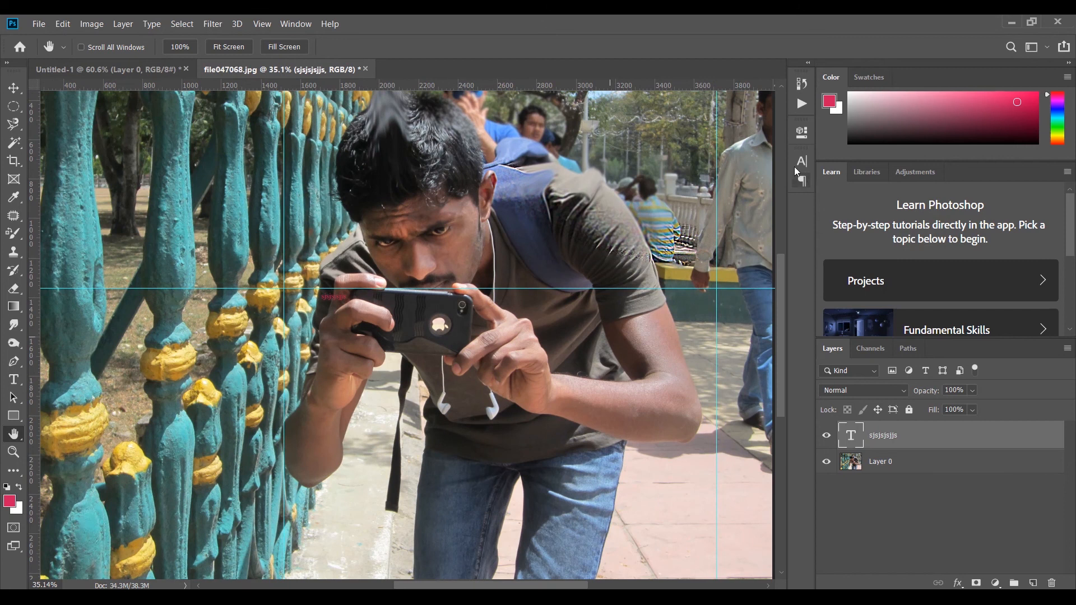
pyautogui.moveTo(666, 341); pyautogui.dragTo(643, 405)
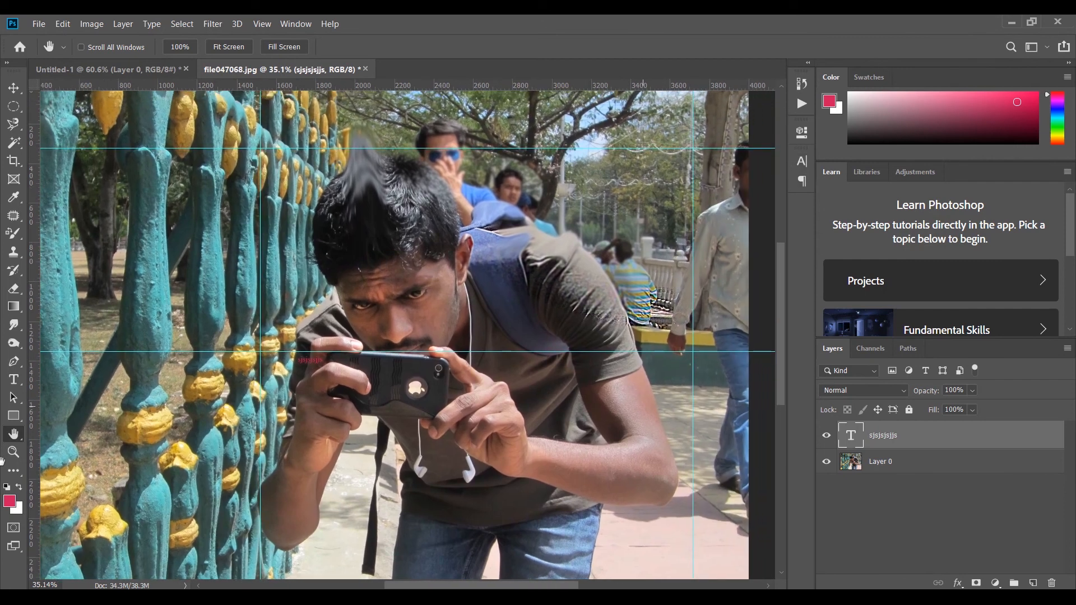
# Step: Magnify the man's face to 200% with the Zoom tool and zoom back out to view most of the photo
pyautogui.click(14, 452)
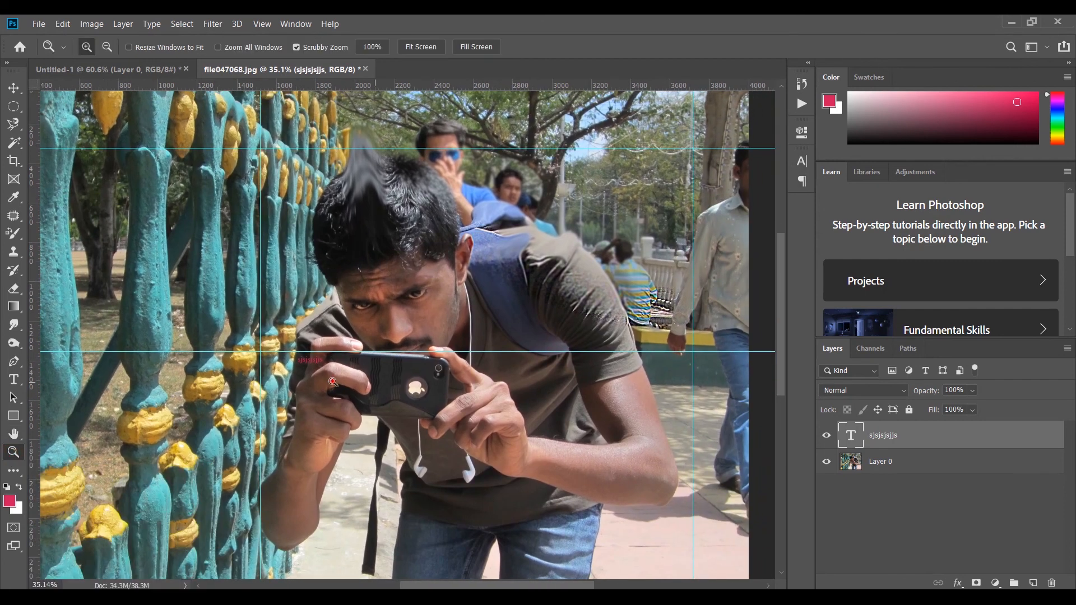
pyautogui.click(452, 239)
pyautogui.click(451, 238)
pyautogui.click(452, 238)
pyautogui.click(457, 246)
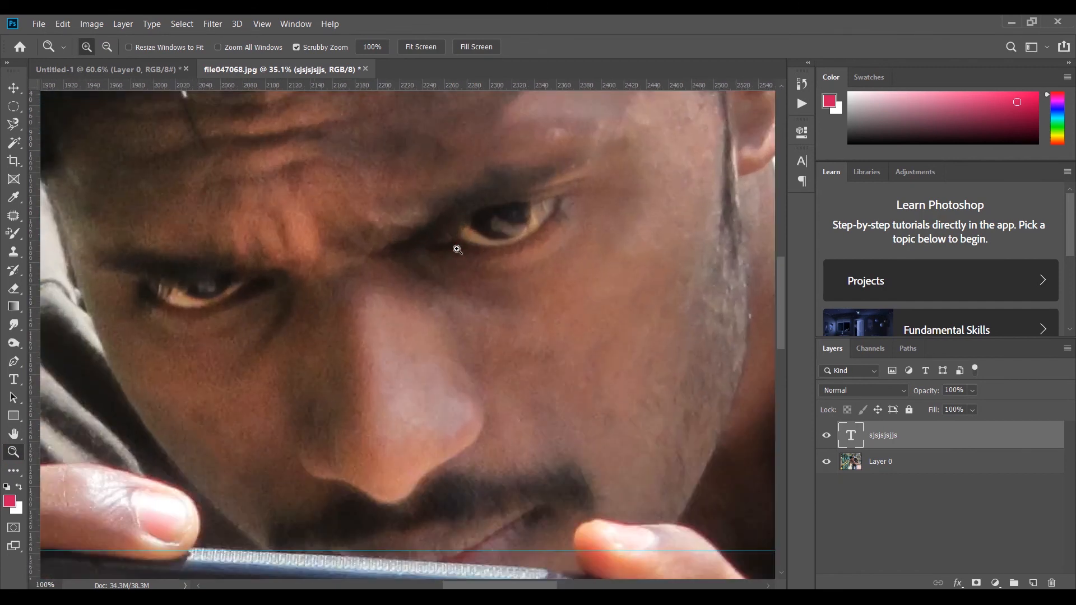
pyautogui.click(464, 252)
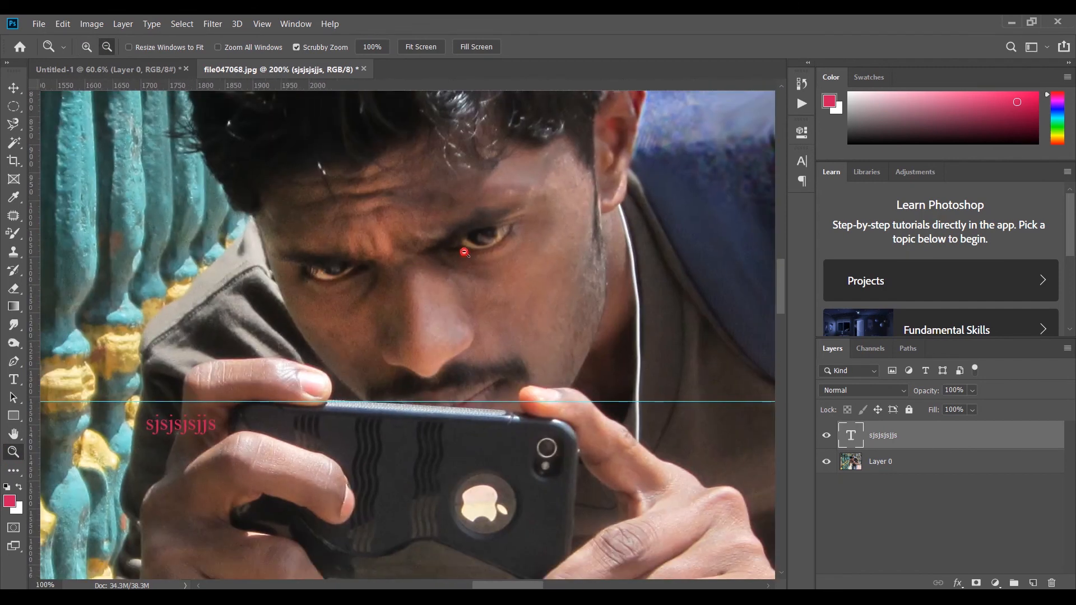
pyautogui.click(464, 251)
pyautogui.click(464, 252)
pyautogui.click(464, 252)
pyautogui.click(464, 251)
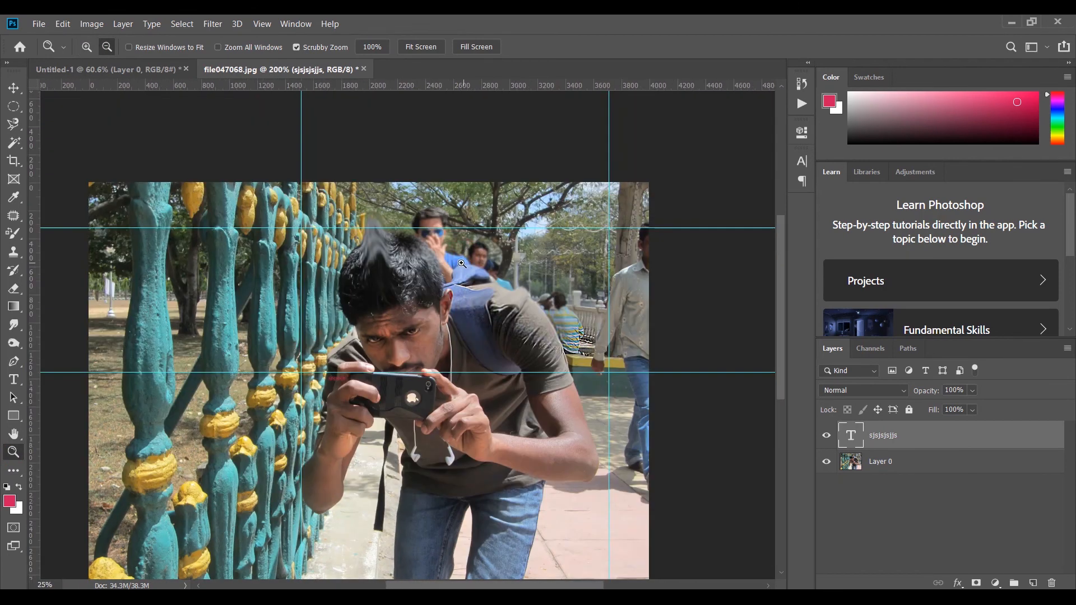
pyautogui.click(463, 252)
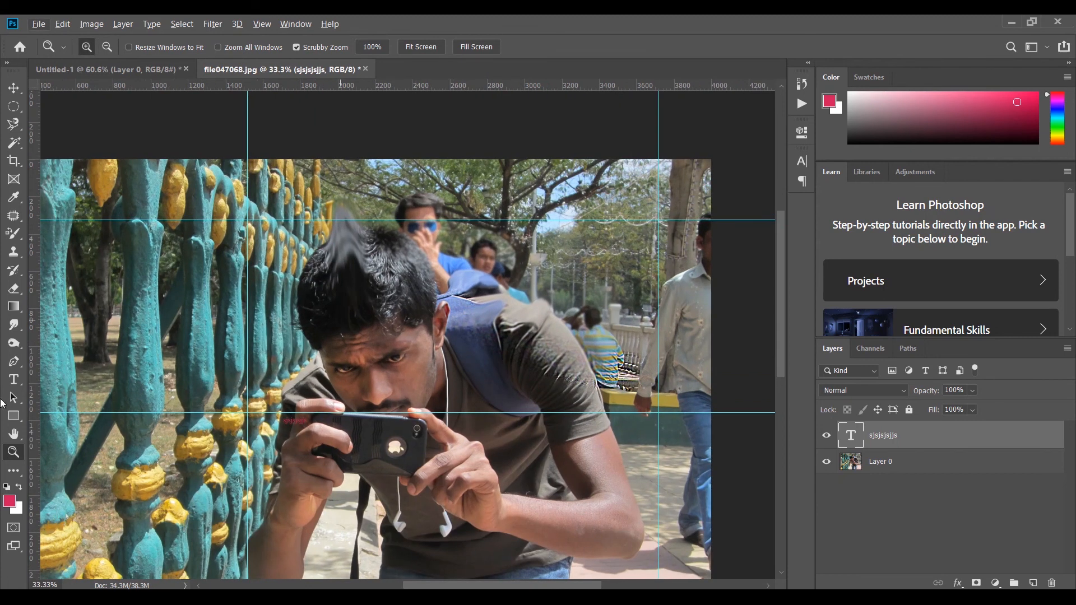
# Step: Show the Edit Toolbar option and dismiss it without customizing the tools
pyautogui.click(19, 473)
pyautogui.click(19, 474)
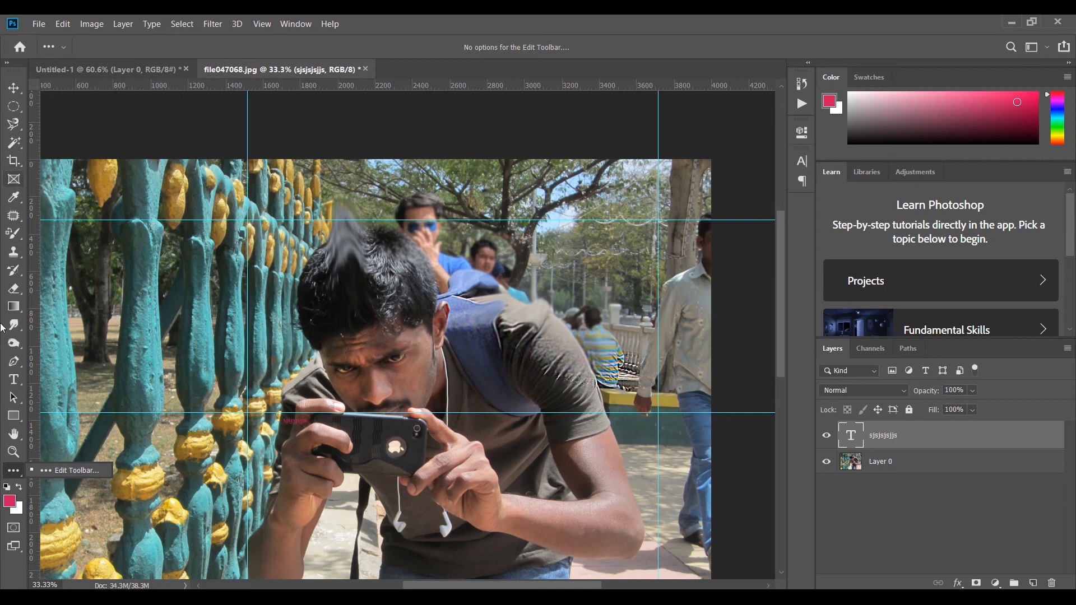
pyautogui.click(340, 487)
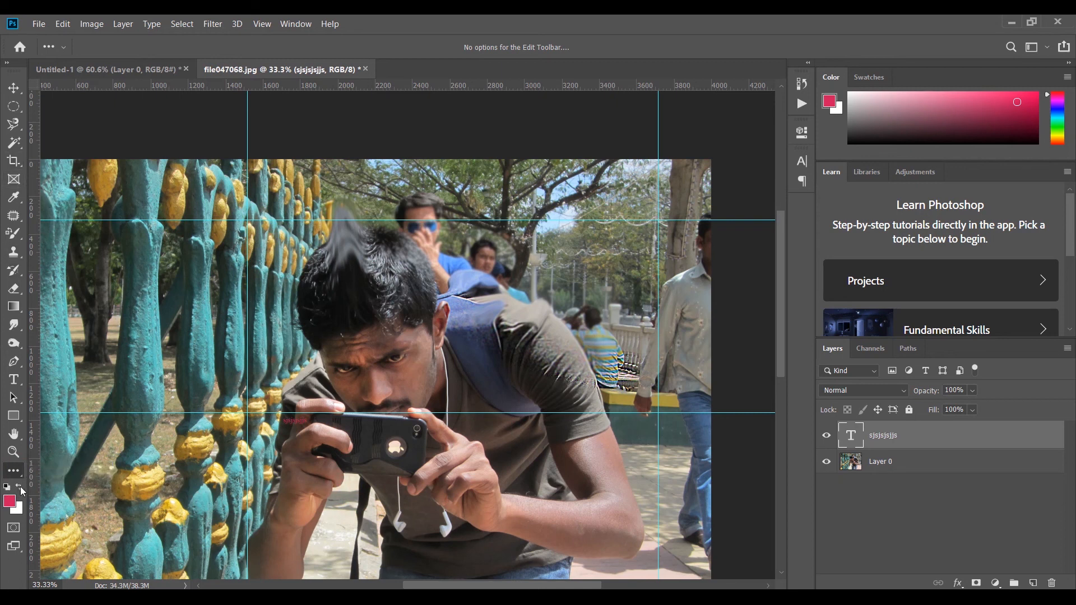
# Step: Swap the foreground and background colors back and forth several times
pyautogui.click(20, 488)
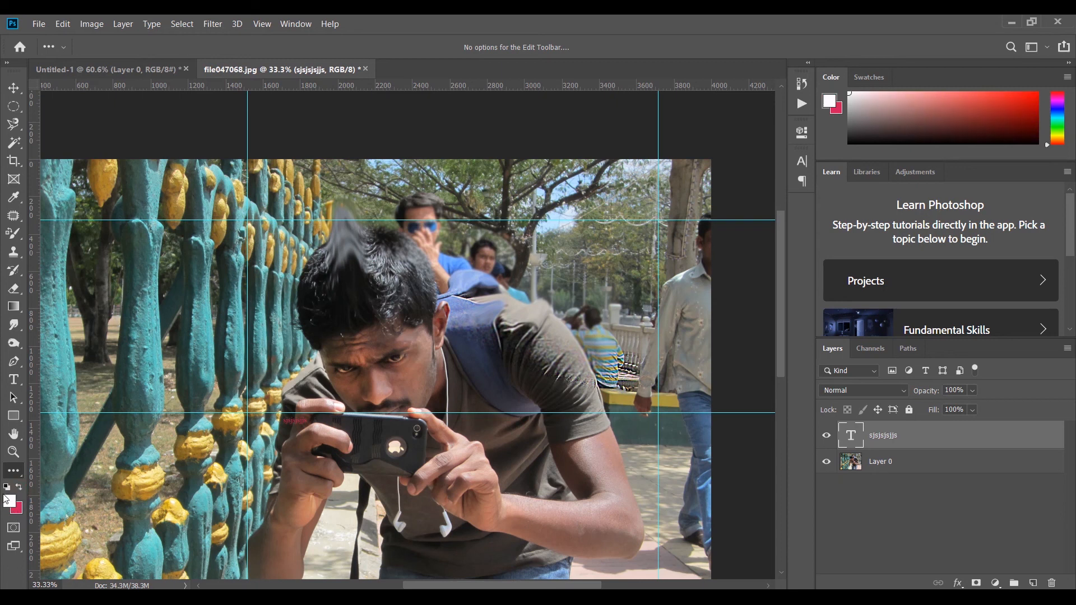
pyautogui.click(20, 487)
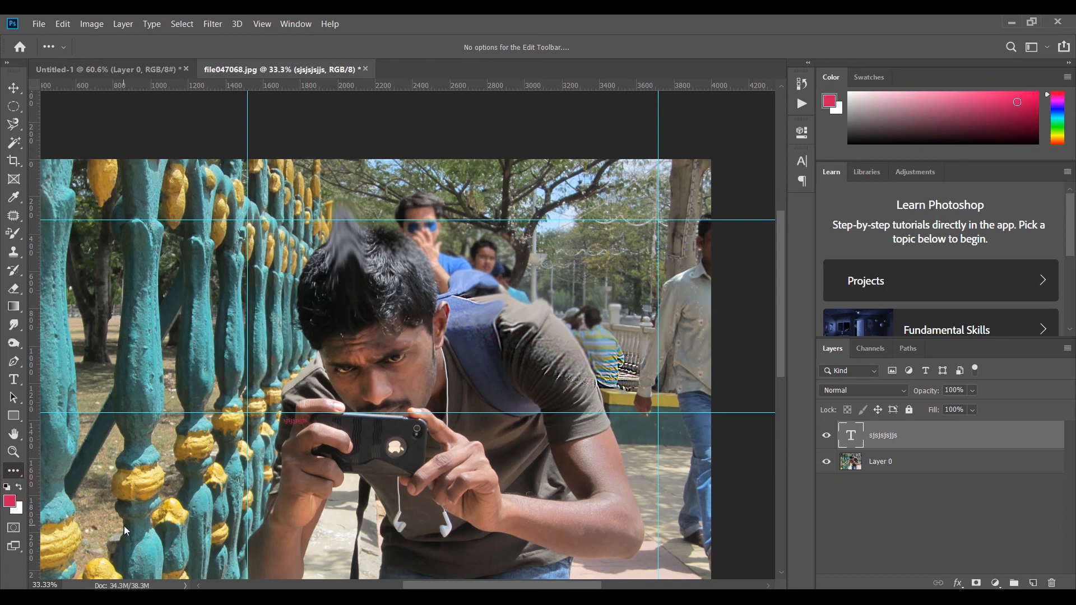
pyautogui.press('x')
pyautogui.press('x')
pyautogui.press('x')
pyautogui.press('x')
pyautogui.press('x')
pyautogui.press('x')
pyautogui.click(212, 25)
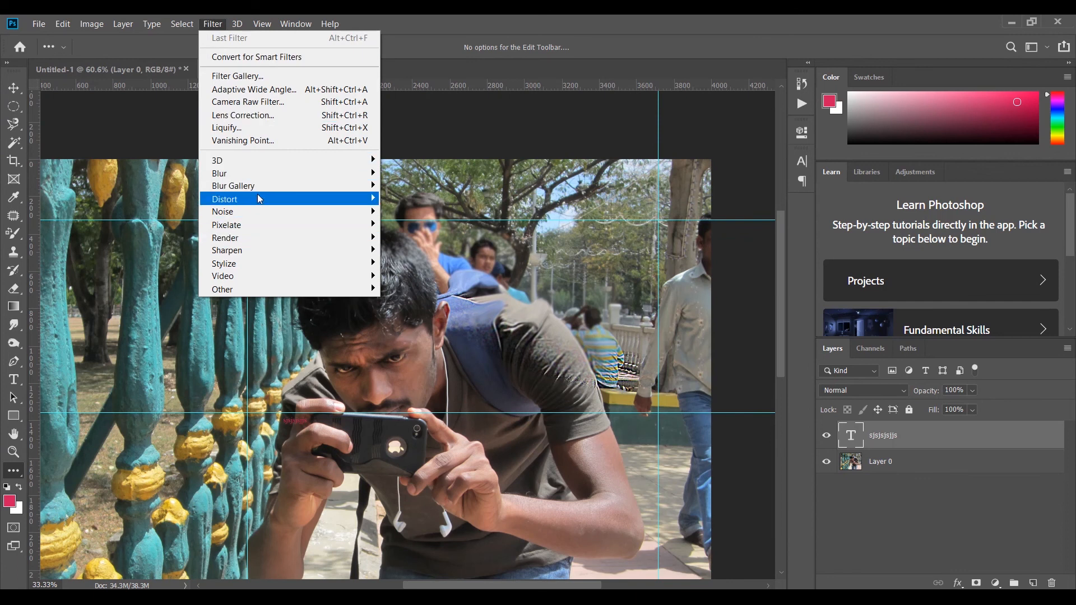
pyautogui.moveTo(259, 200)
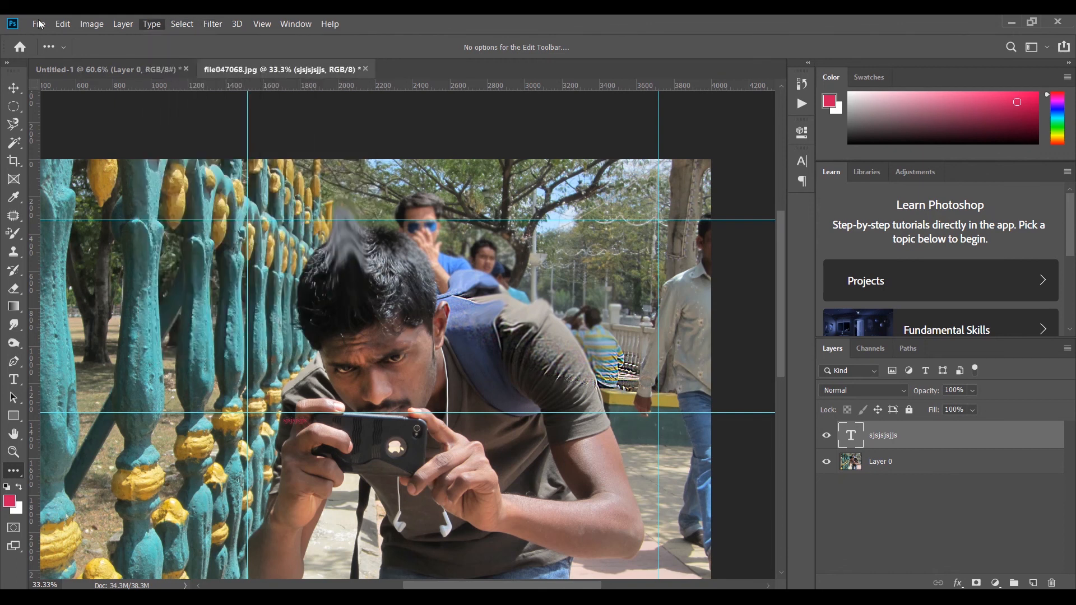
pyautogui.moveTo(42, 22)
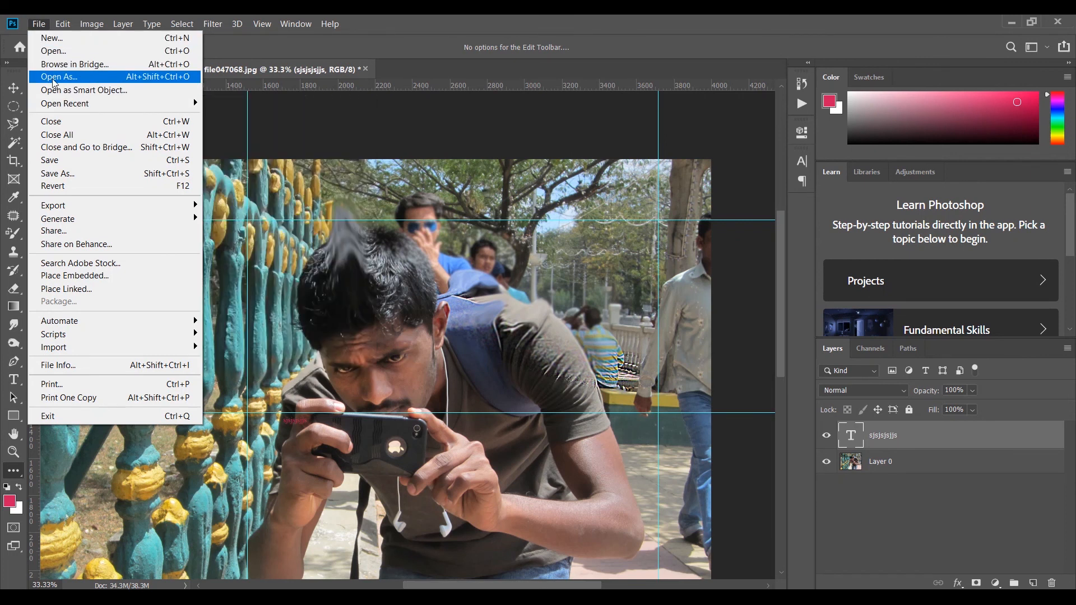
pyautogui.moveTo(73, 102)
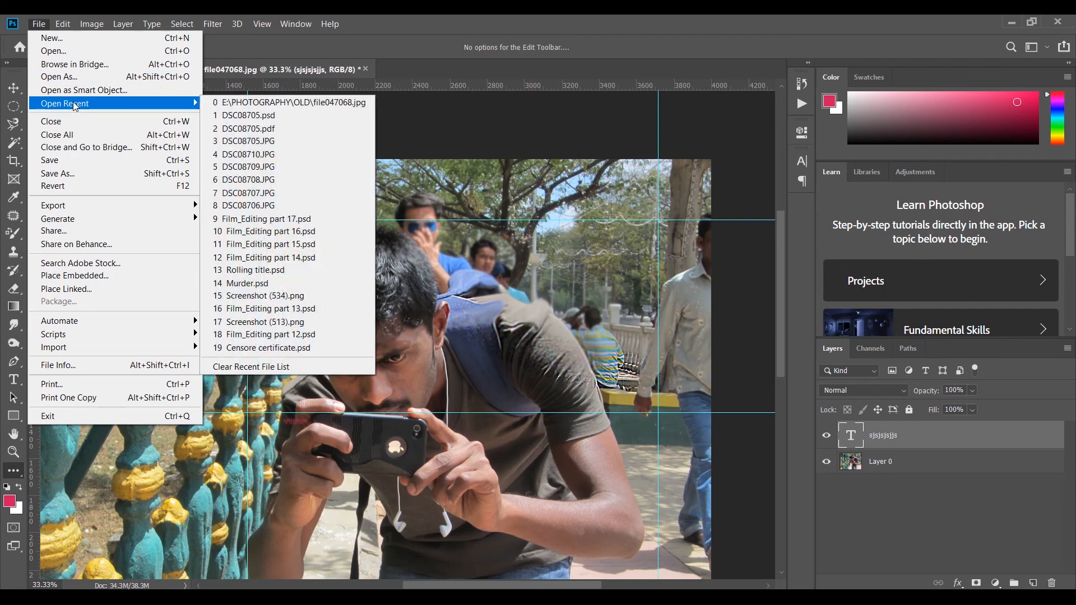
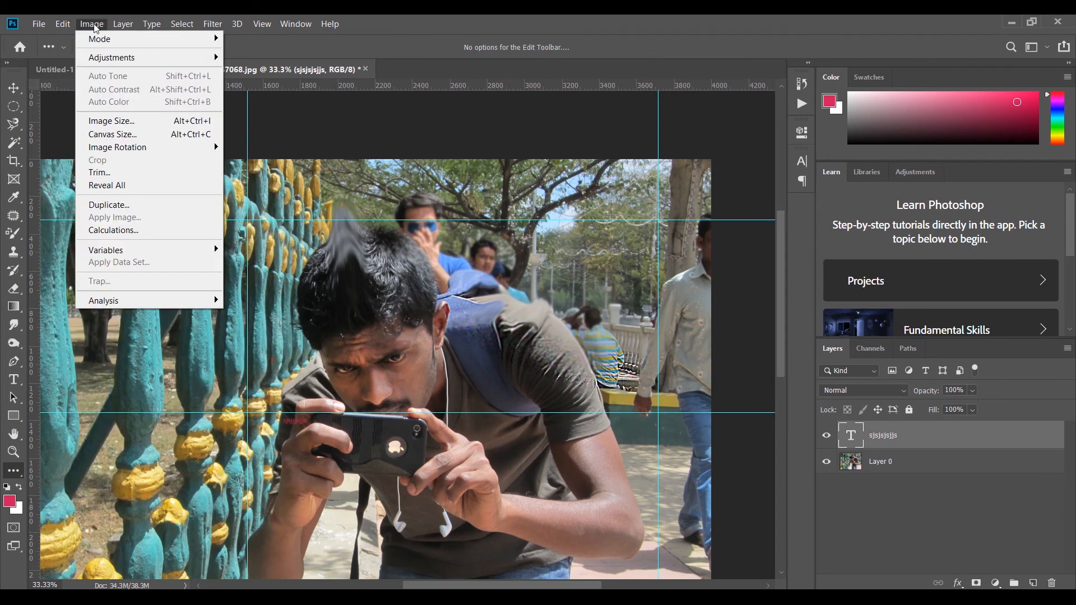
pyautogui.moveTo(97, 46)
pyautogui.moveTo(125, 27)
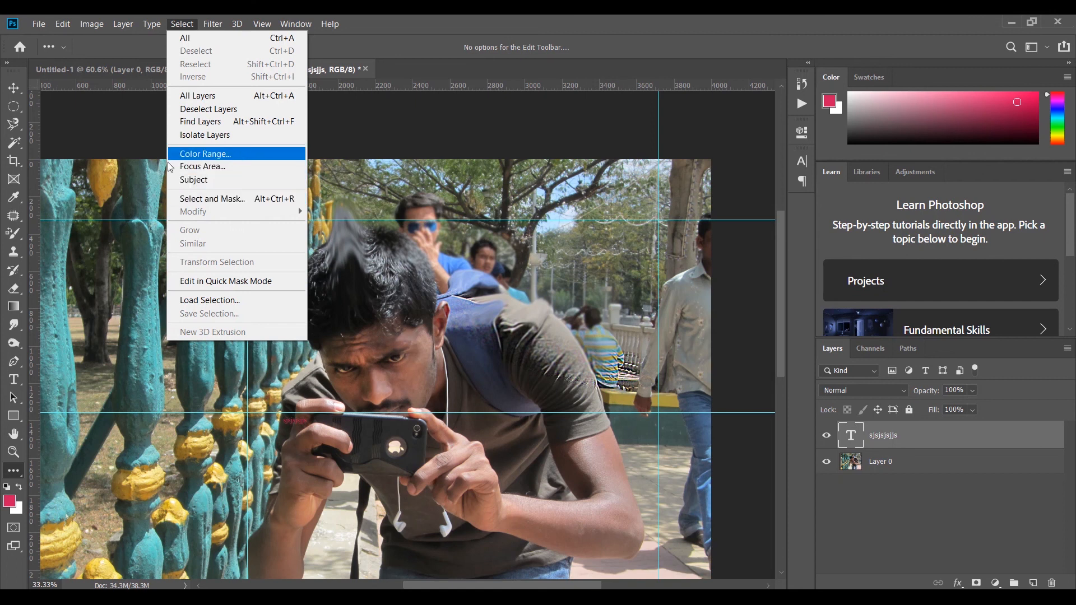
# Step: Try a Color Range selection sampled from the dry ground behind the fence, and leave it unapplied
pyautogui.click(214, 155)
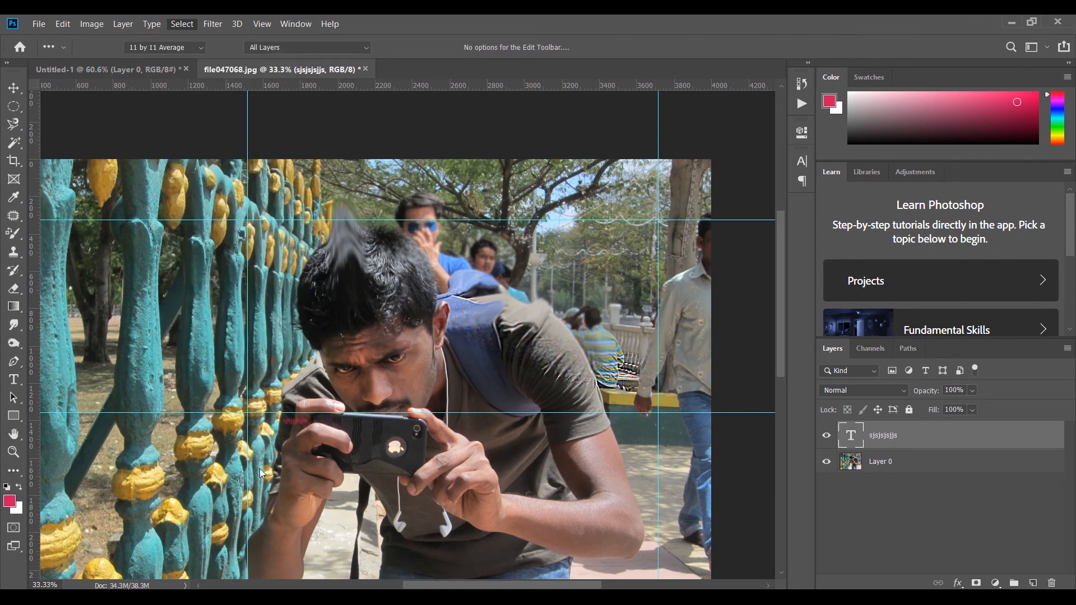
pyautogui.click(164, 471)
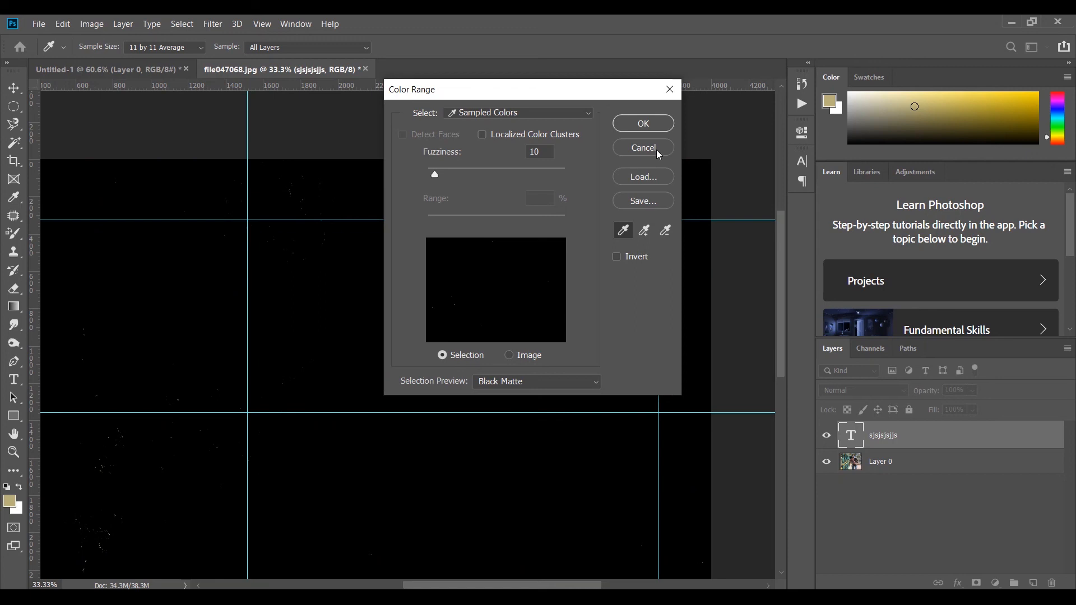
pyautogui.click(641, 147)
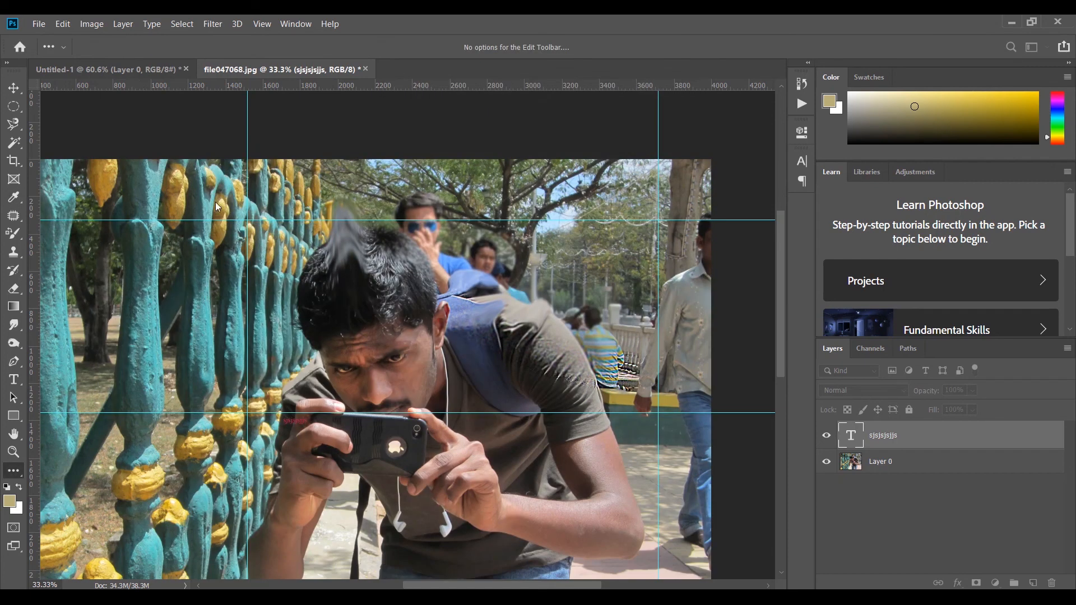
pyautogui.click(220, 27)
pyautogui.moveTo(239, 179)
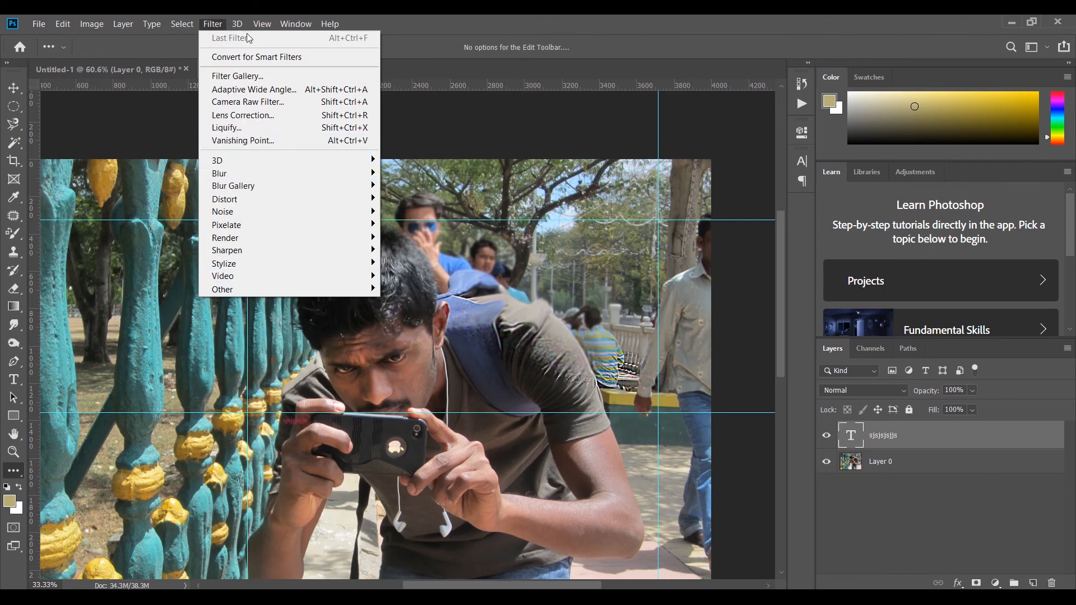
pyautogui.moveTo(262, 29)
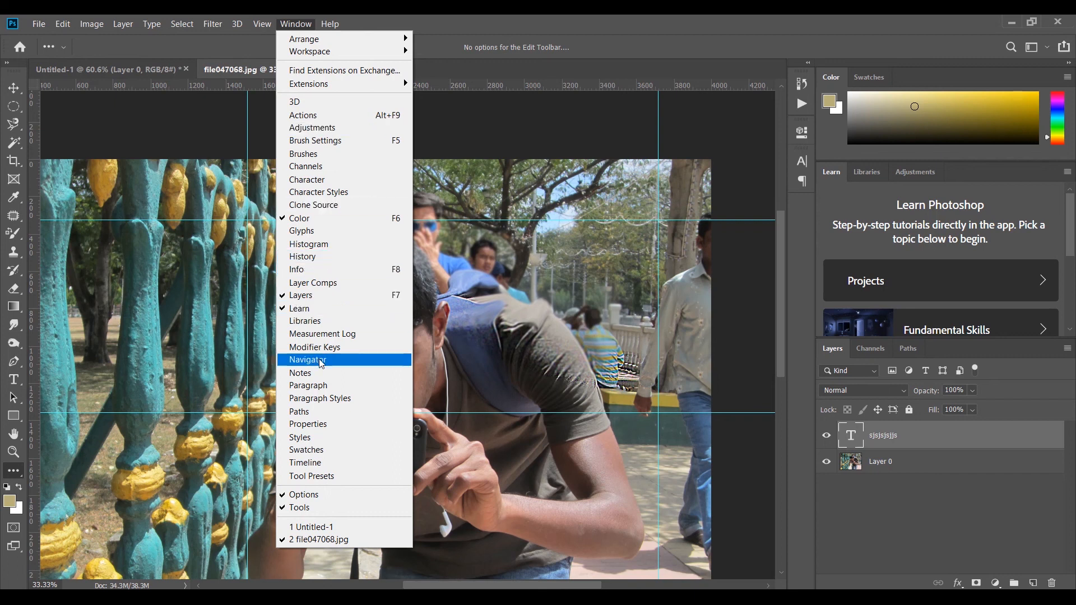
pyautogui.moveTo(330, 24)
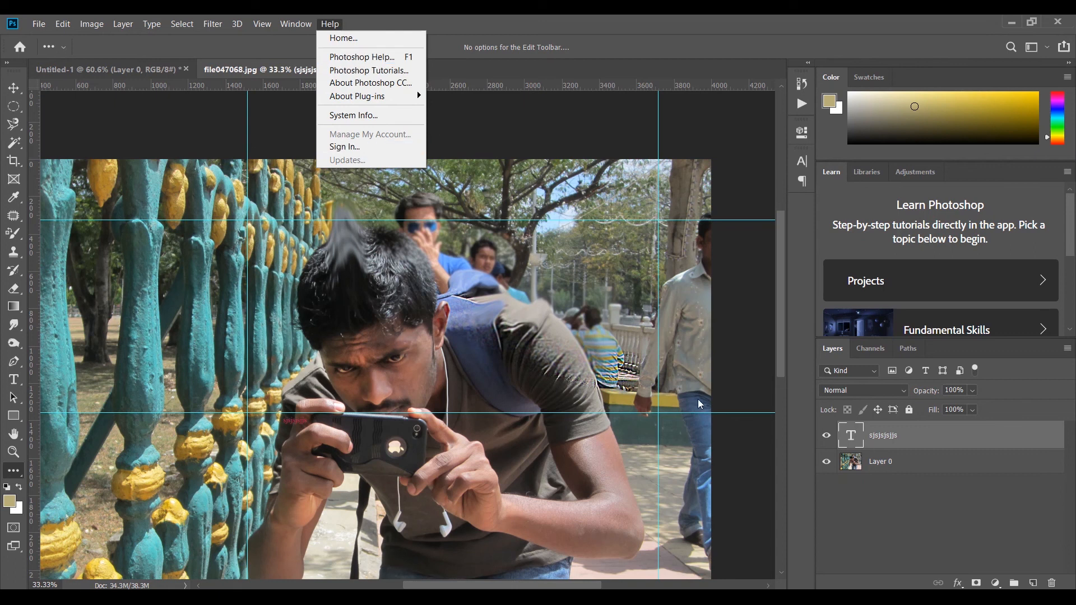
# Step: Deselect the text layer and zoom out until the whole photo is in view
pyautogui.click(894, 546)
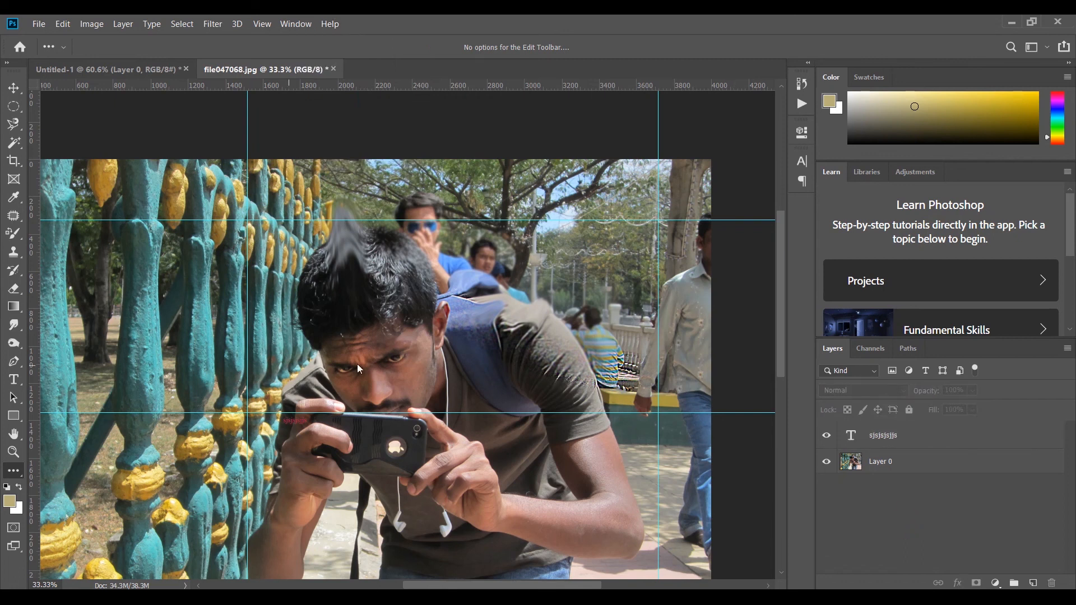
pyautogui.scroll(-3, 427, 286)
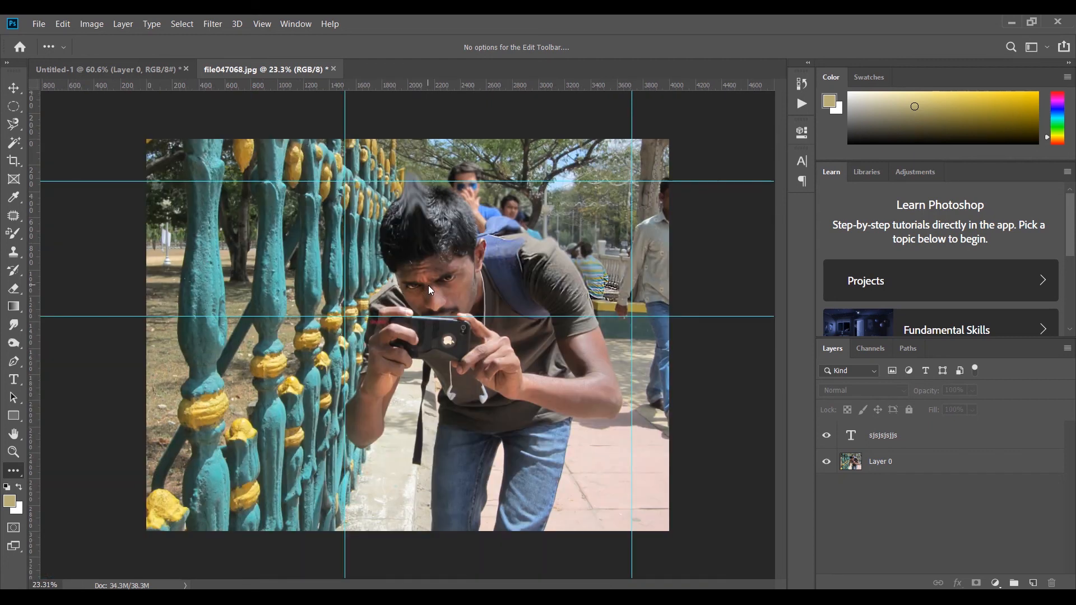